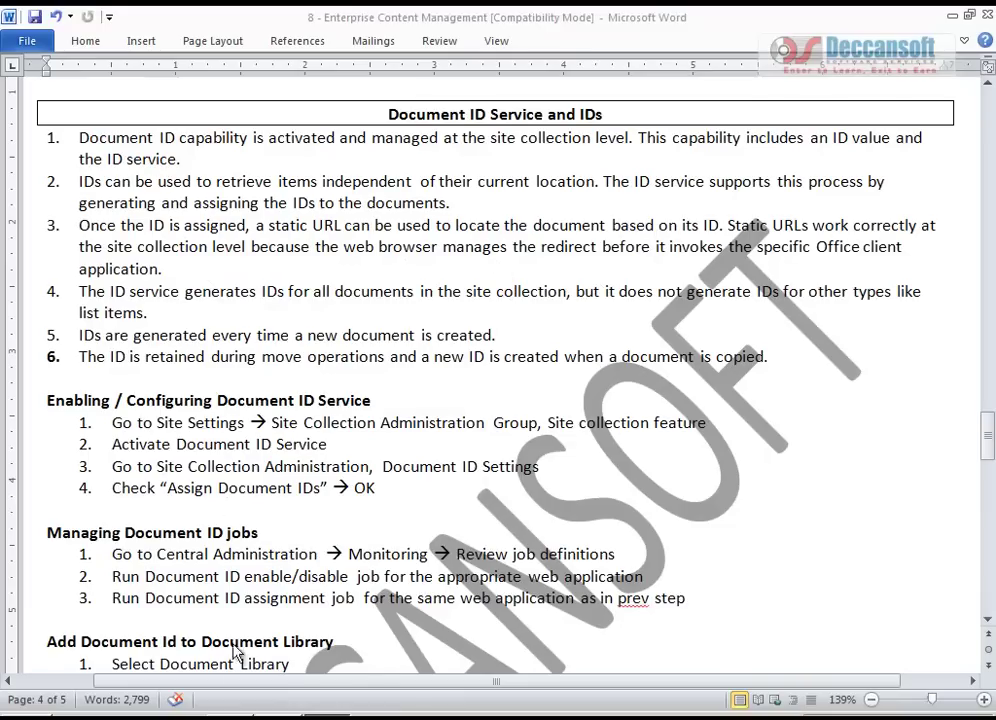
- Switch to Internet Explorer and copy the full link address of the Batches1 file from its link properties
key(alt+Tab)
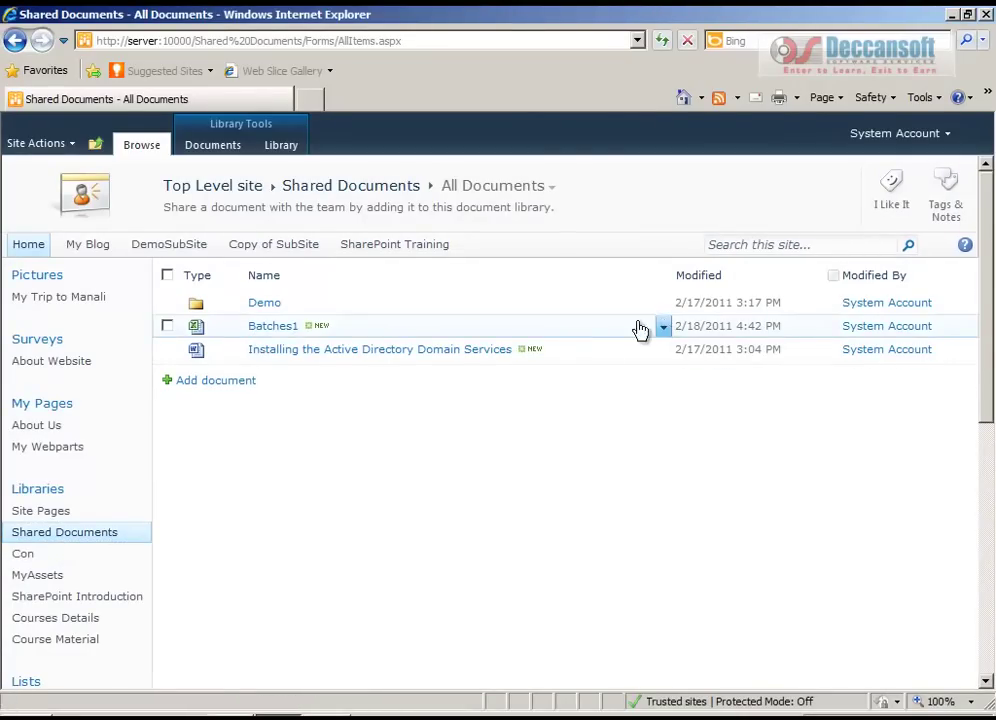
right_click(282, 333)
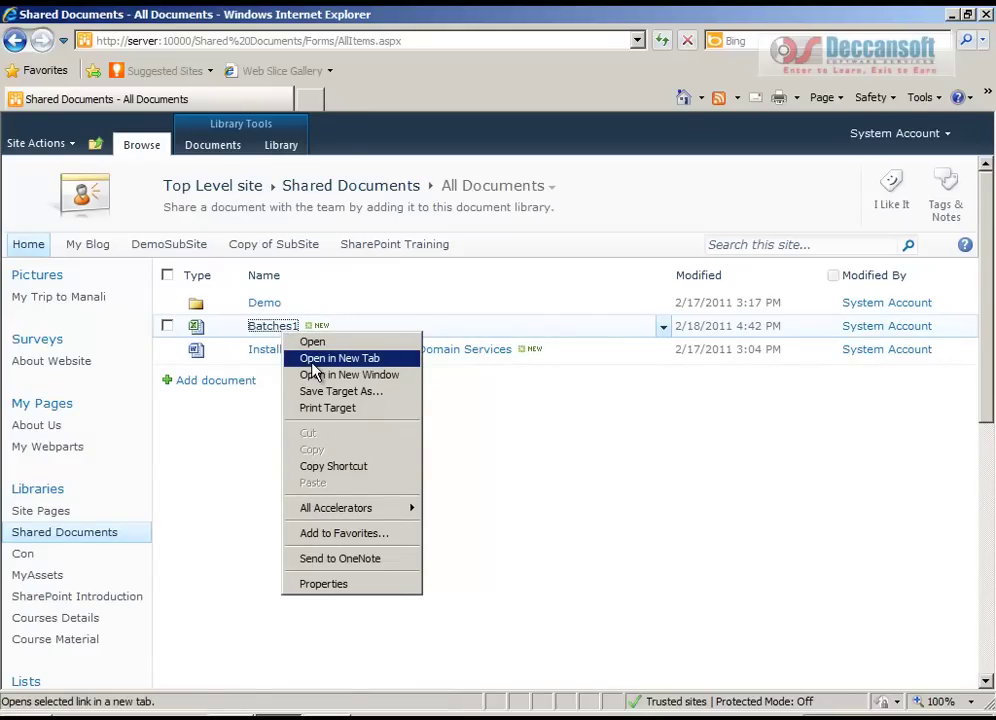
click(316, 585)
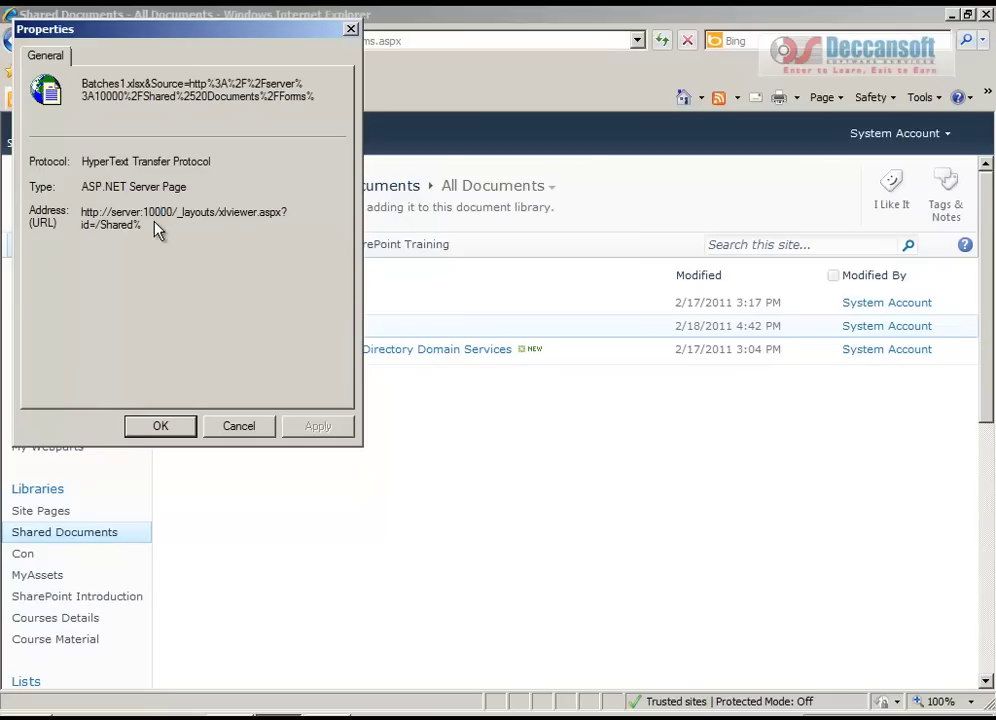
drag(157, 229, 155, 217)
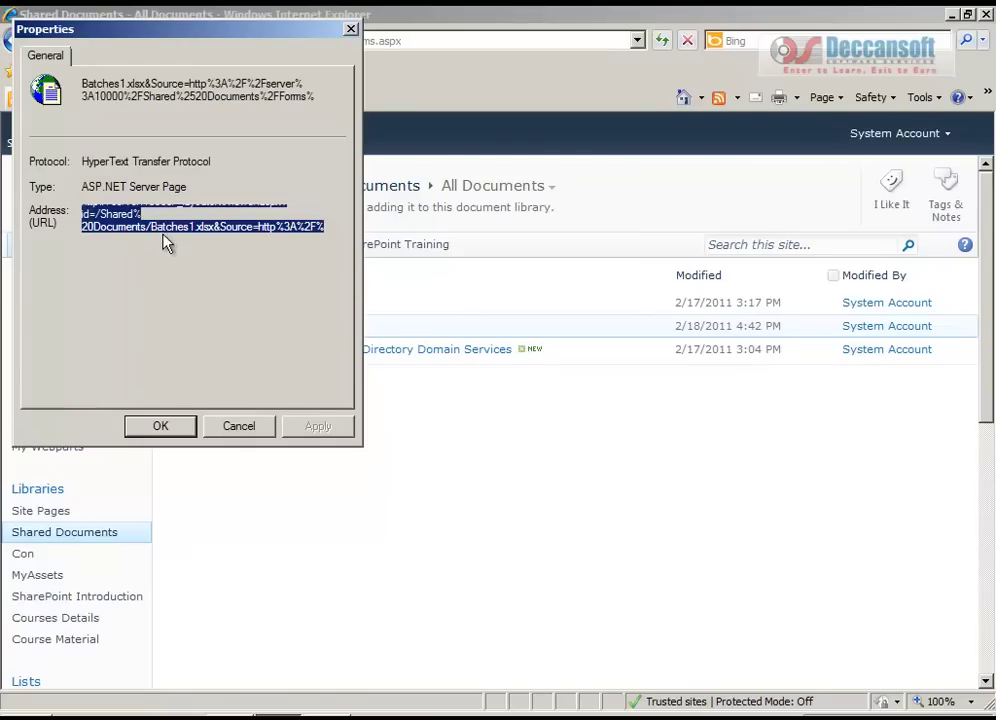
click(233, 433)
- Open Notepad, paste the copied Batches1.xlsx address, and maximize the window to examine the URL's document path
key(super)
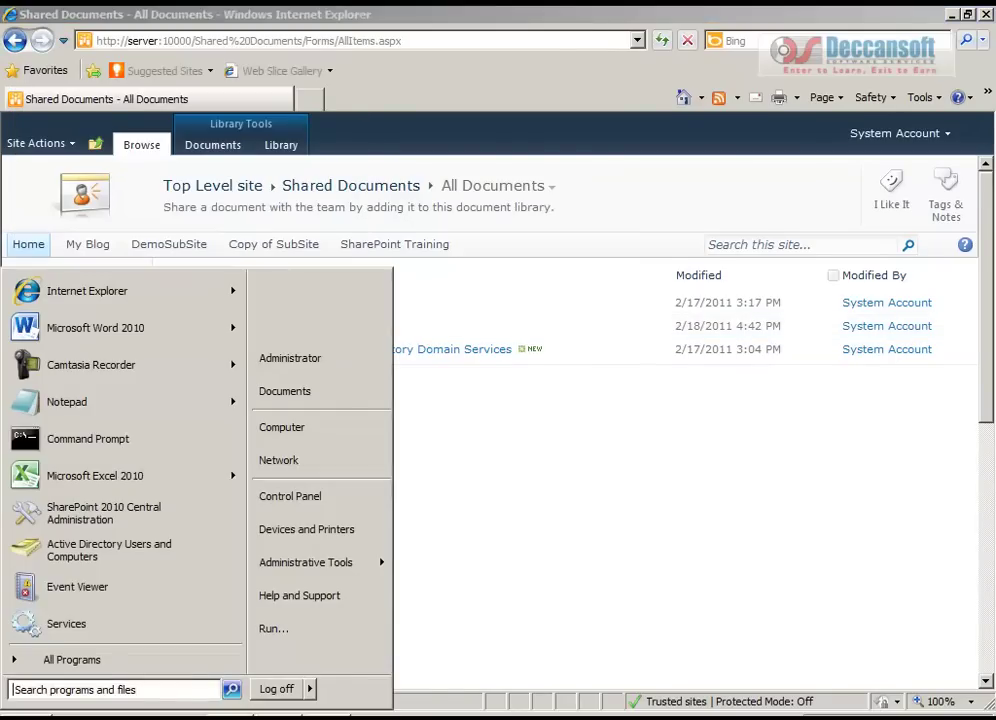
click(104, 401)
text(http://server:10000/_layouts/xlviewer.aspx?id=/Shared%20Documents/Batches1.xlsx&Source=http%3A%2F%2Fserver%3A10000%2FShared%2520Documents%2FForms%2FAllItems%2Easpx&DefaultItemOpen=1)
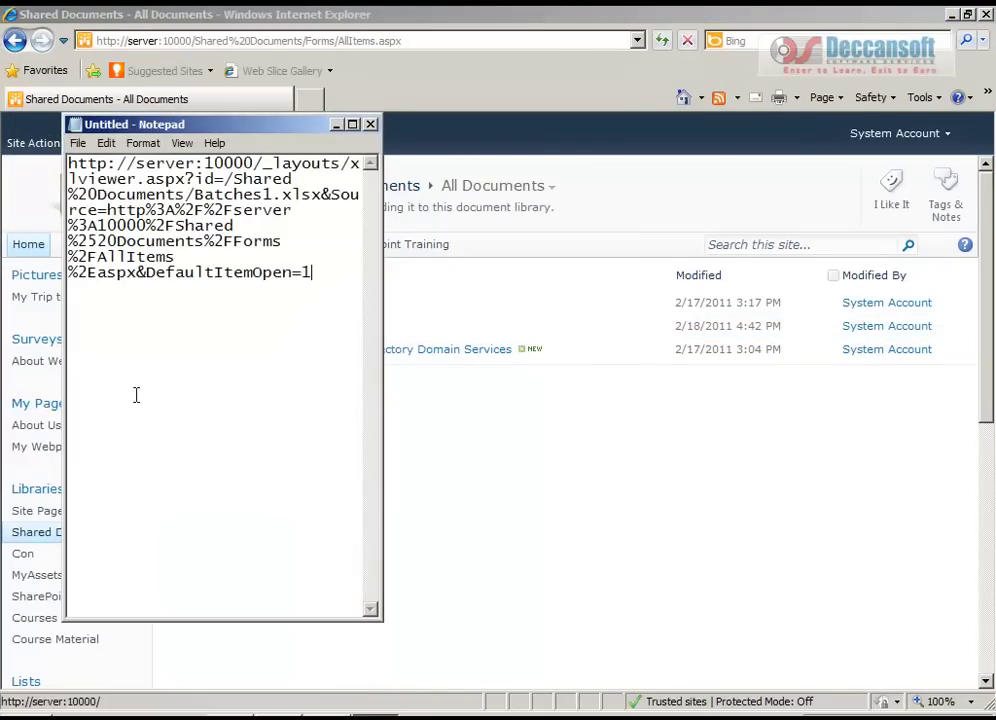
double_click(254, 128)
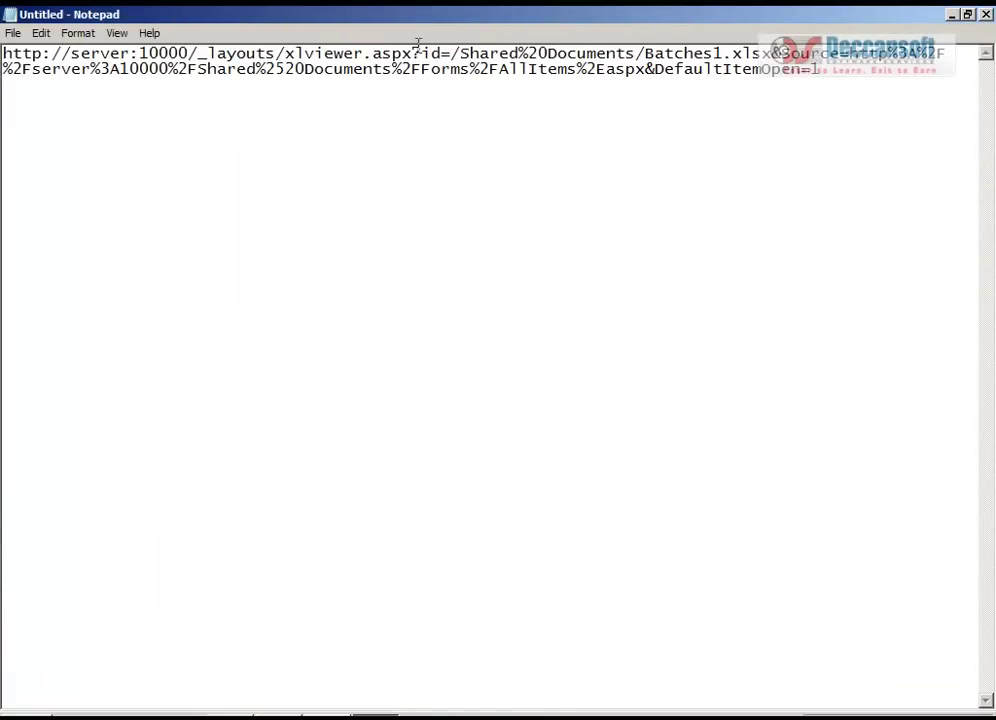
drag(451, 53, 803, 133)
click(771, 149)
- Switch back to Internet Explorer and rename the Batches1 file in Shared Documents to Batches
key(alt+Tab)
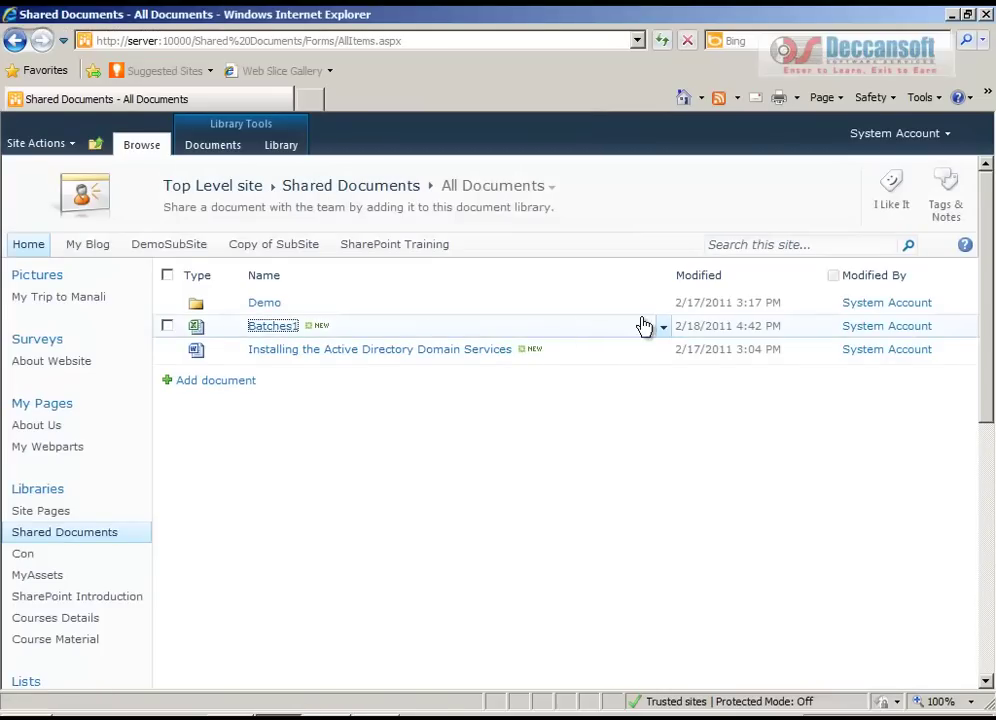
click(663, 327)
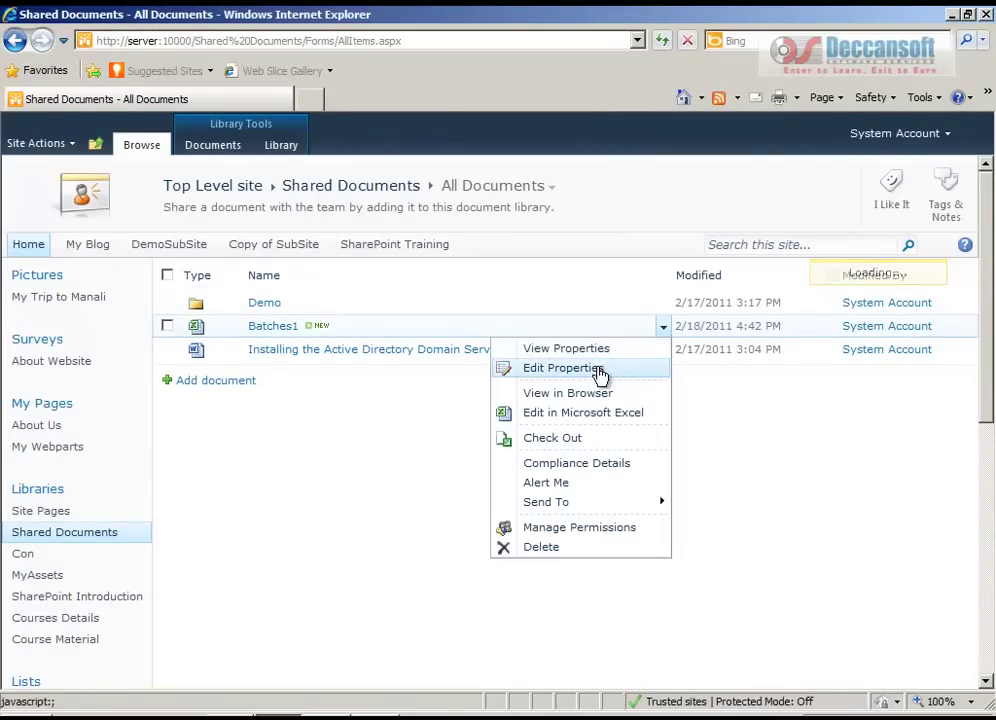
click(560, 368)
key(BackSpace)
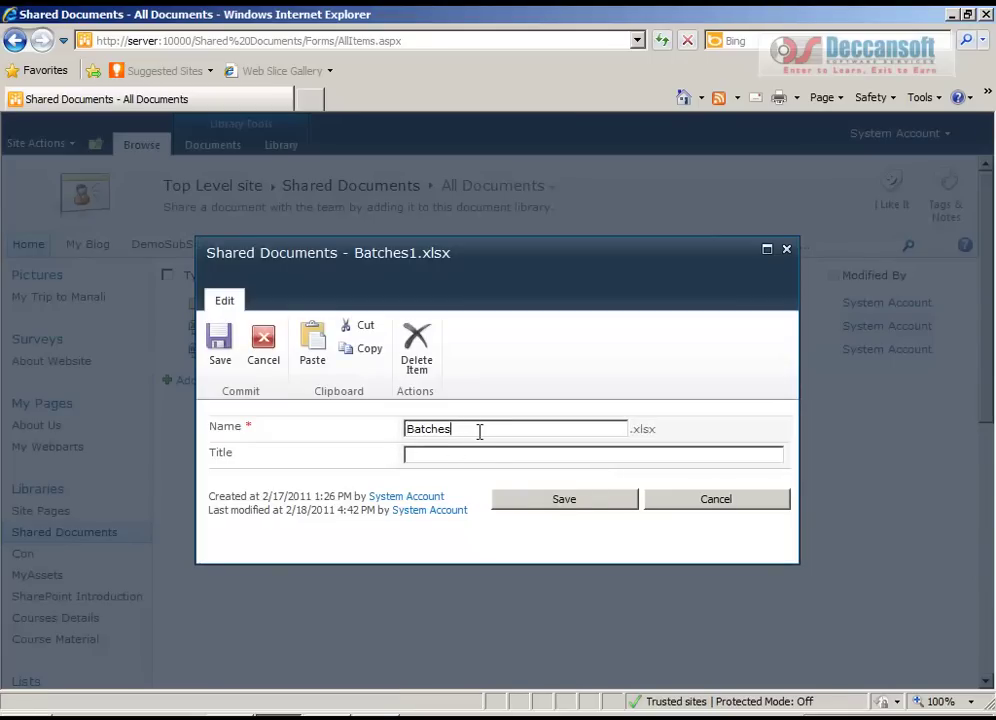
click(560, 505)
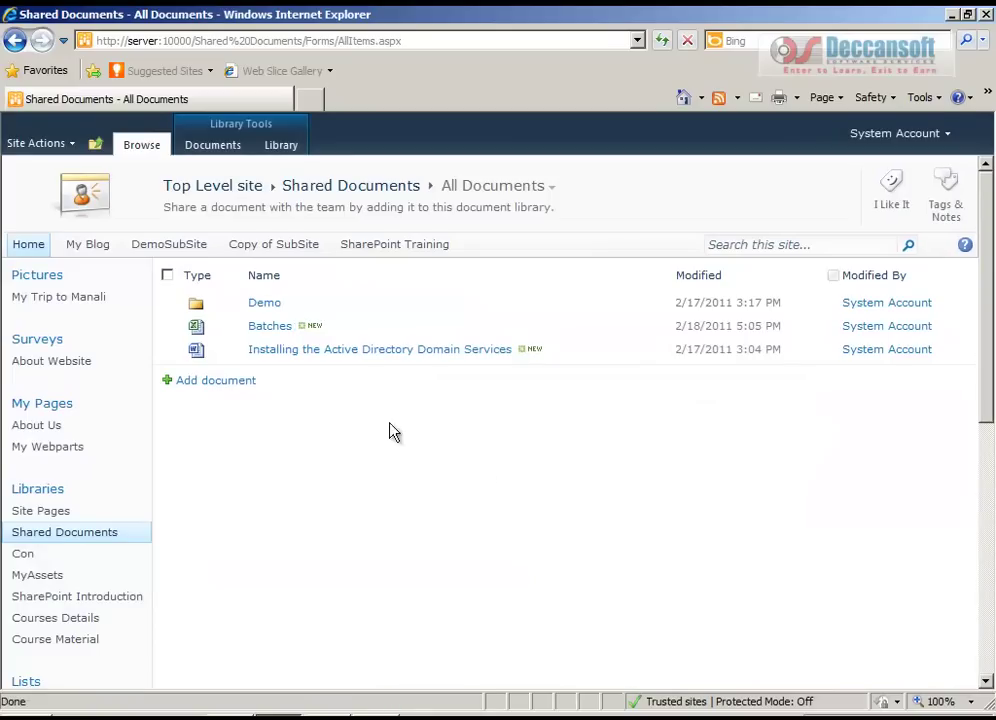
- Copy the full link address of the renamed Batches file from its link properties
right_click(281, 331)
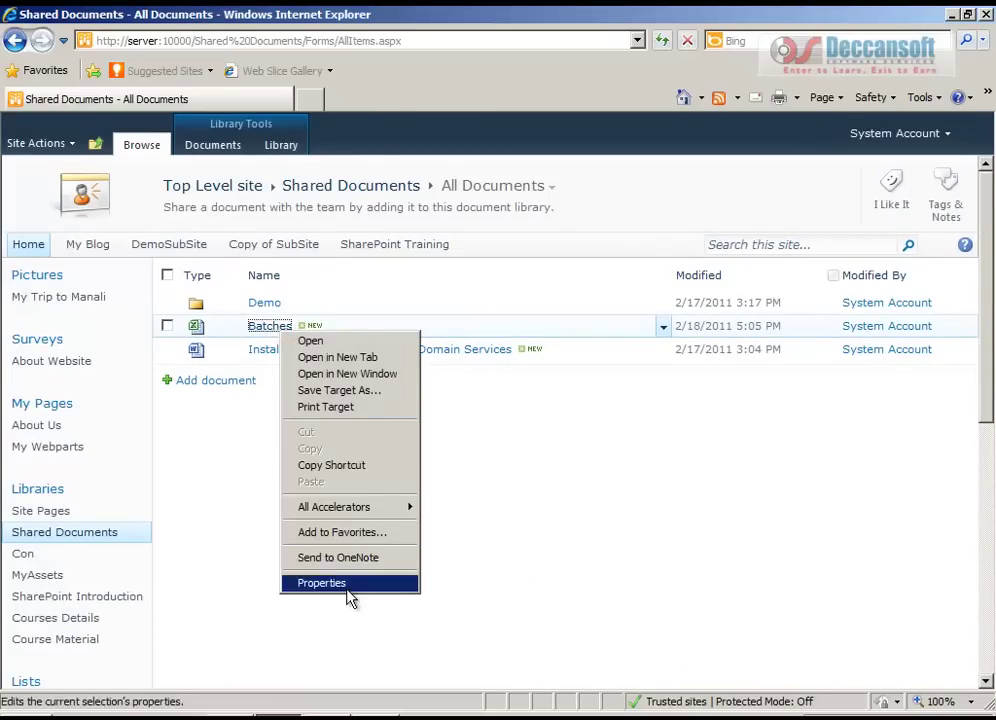
click(321, 583)
triple_click(128, 226)
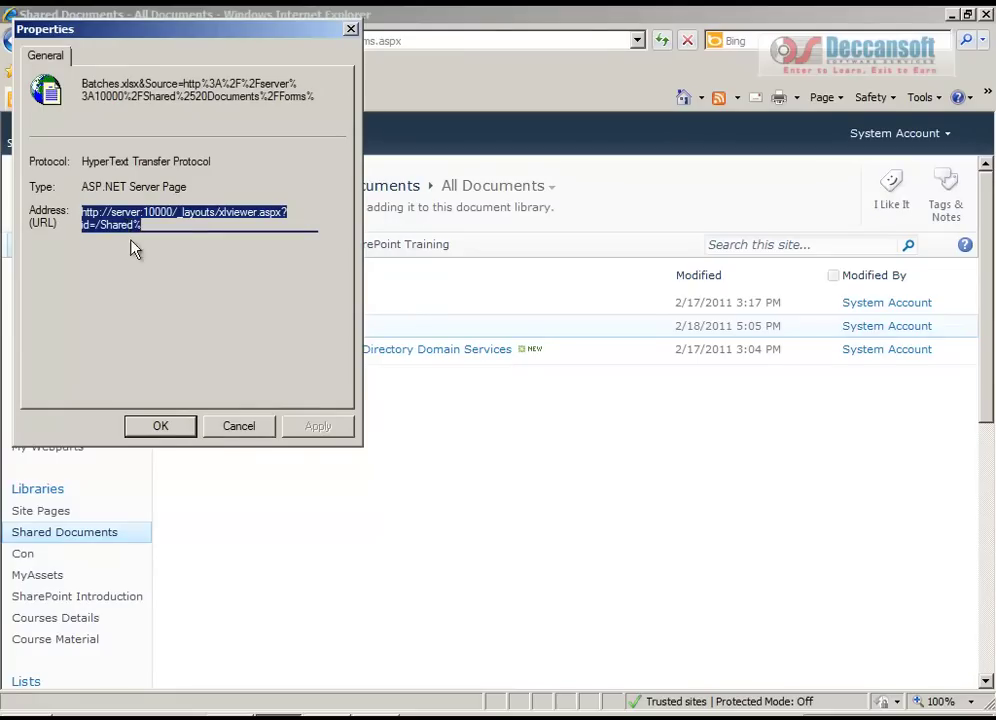
click(170, 432)
- Switch to Notepad and paste the Batches.xlsx address below the first URL, separated by a blank line
click(333, 707)
text(http://server:10000/_layouts/xlviewer.aspx?id=/Shared%20Documents/Batches.xlsx&Source=http%3A%2F%2Fserver%3A10000%2FShared%2520Documents%2FForms%2FAllItems%2Easpx&DefaultItemOpen=1)
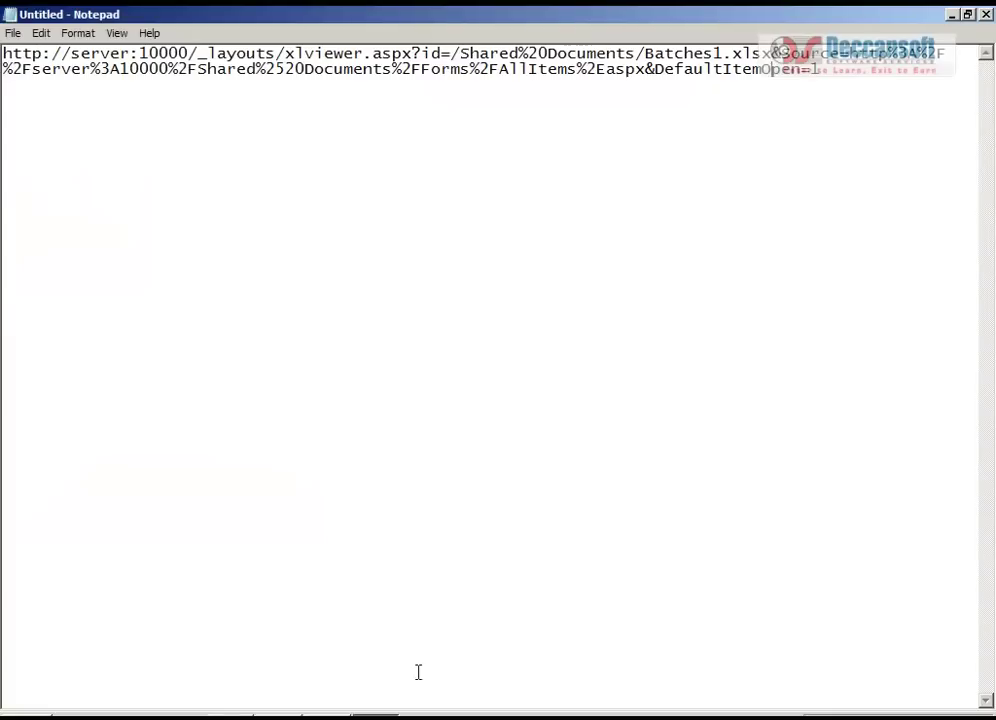
key(Return)
key(Return)
text(http://server:10000/_layouts/xlviewer.aspx?id=/Shared%20Documents/Batches.xlsx&Source=http%3A%2F%2Fserver%3A10000%2FShared%2520Documents%2FForms%2FAllItems%2Easpx&DefaultItemOpen=1)
- Compare the file name and path in the two pasted URLs, and close Notepad without saving
drag(646, 100, 760, 98)
drag(820, 69, 4, 31)
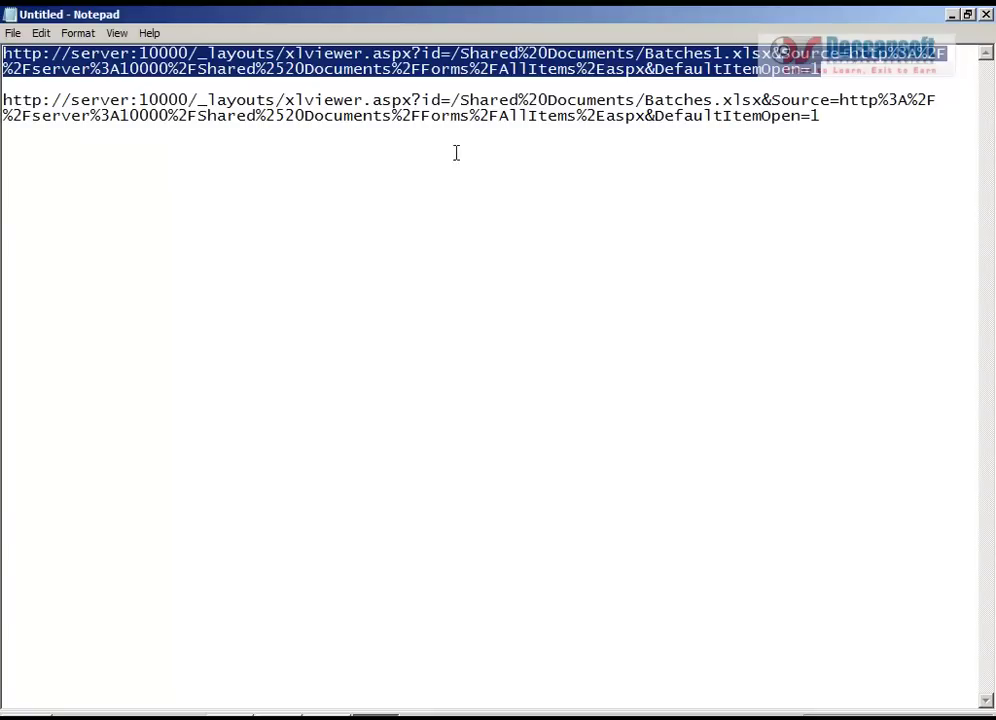
click(455, 101)
drag(455, 101, 655, 101)
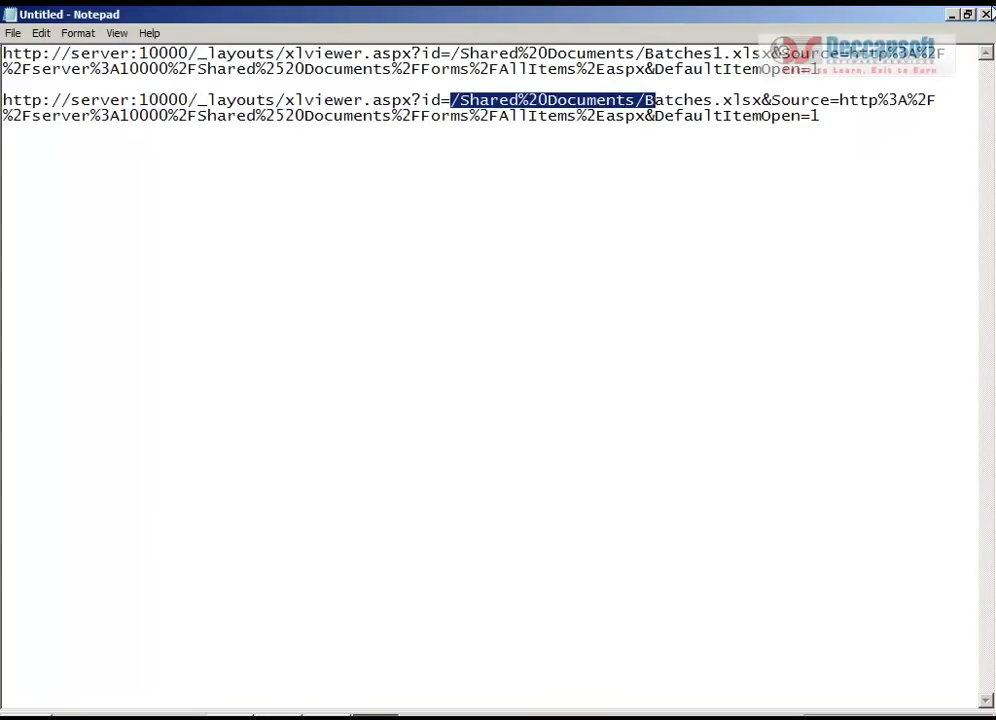
click(988, 15)
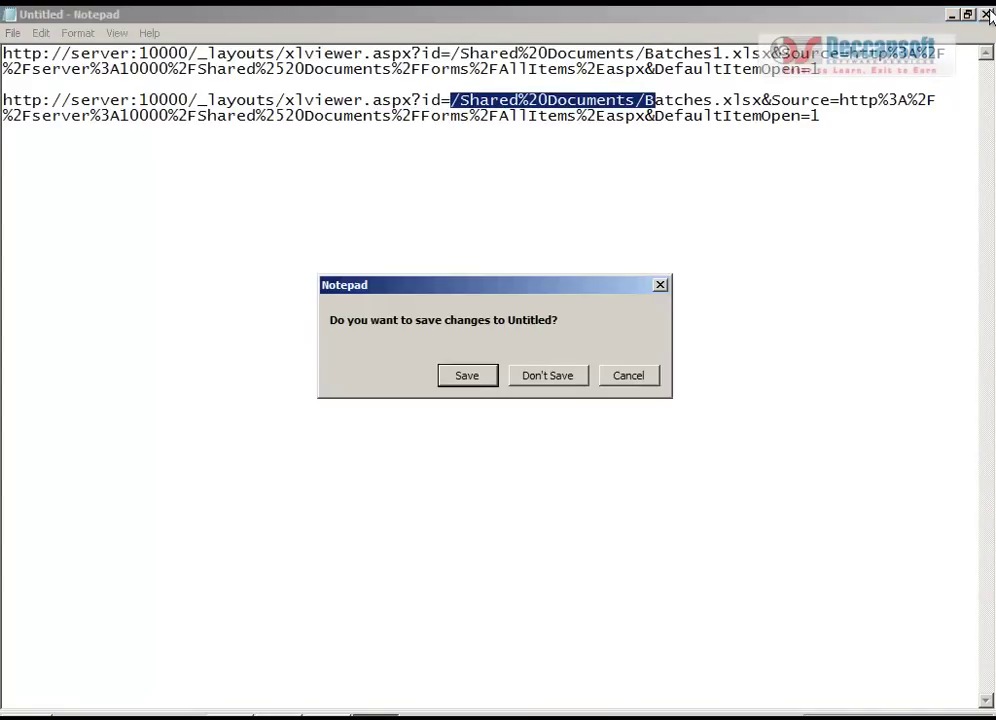
click(575, 376)
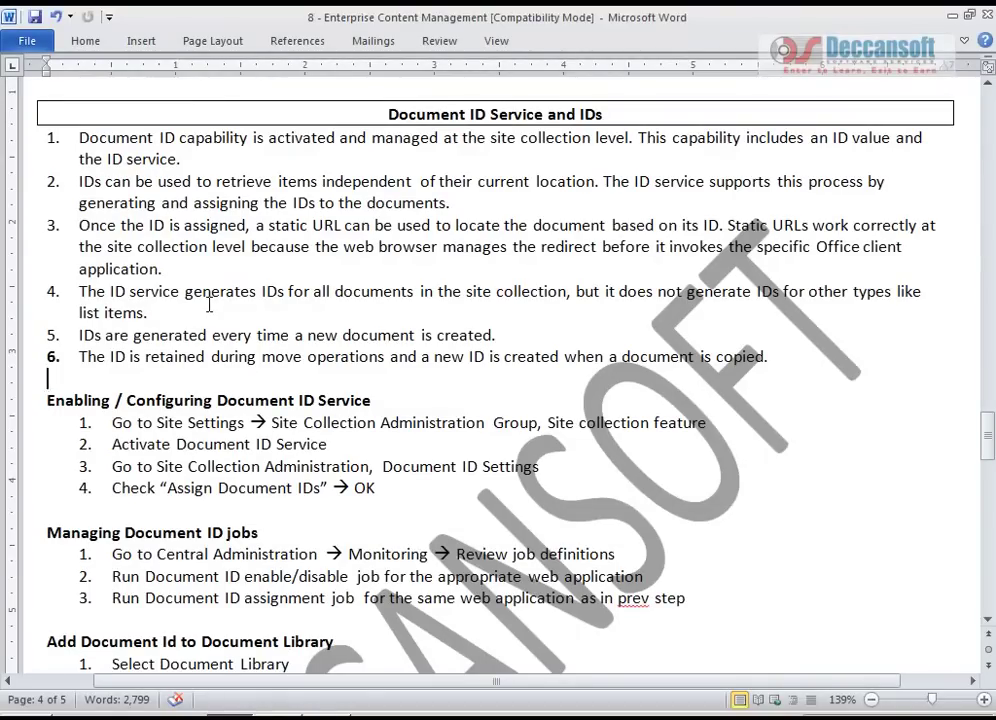
- Read points 1 and 2 of the Document ID Service and IDs notes in the Word document
drag(71, 137, 362, 150)
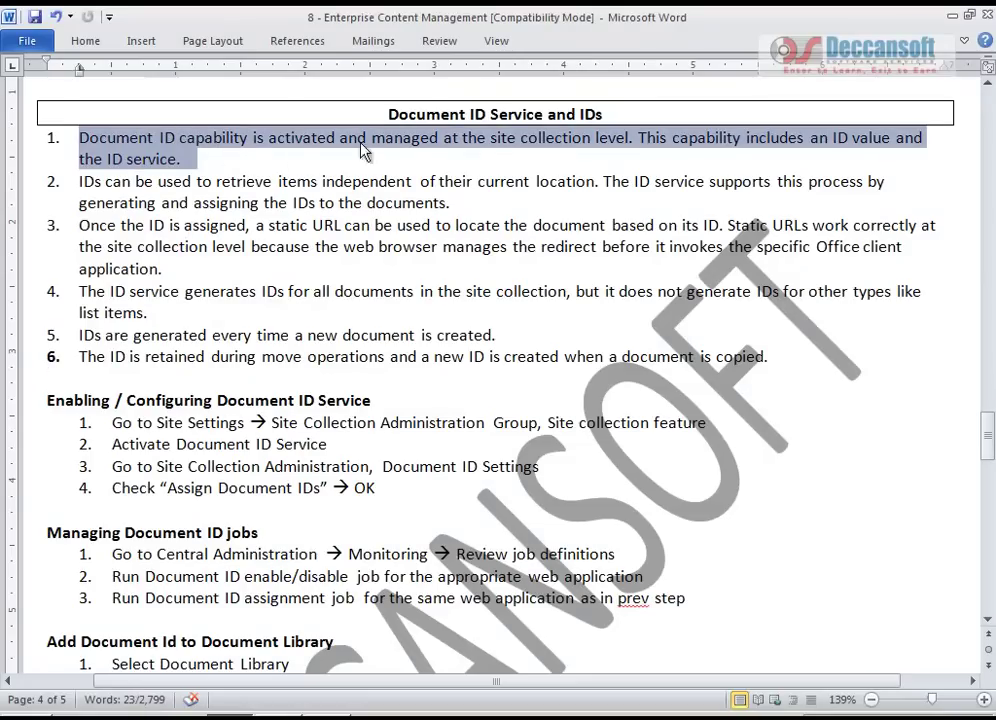
click(629, 140)
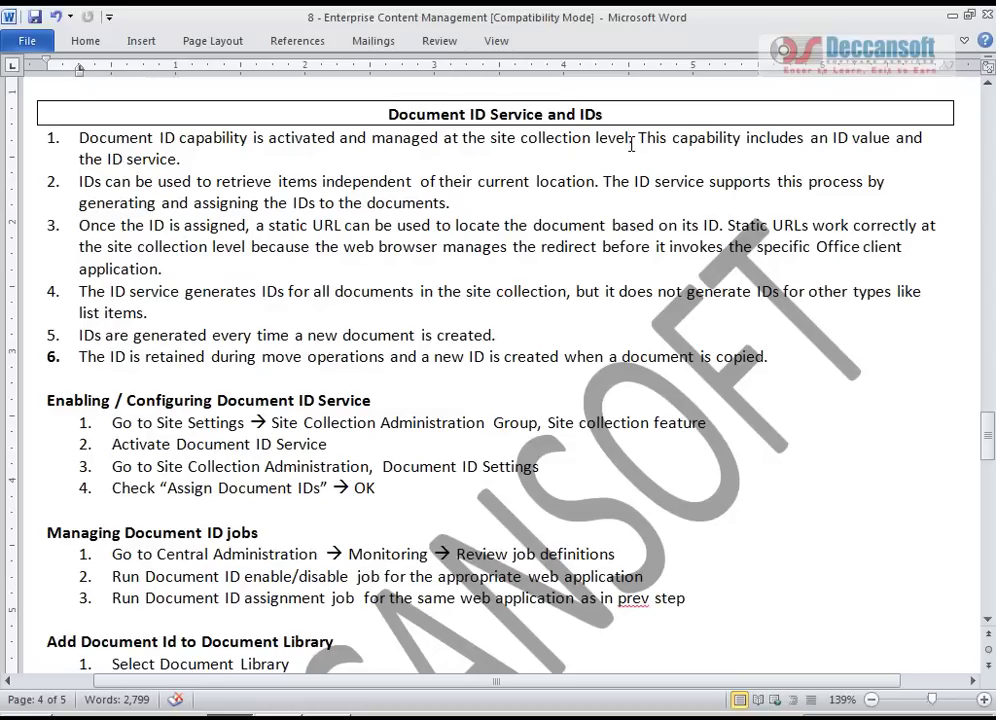
drag(634, 140, 789, 121)
drag(672, 137, 780, 137)
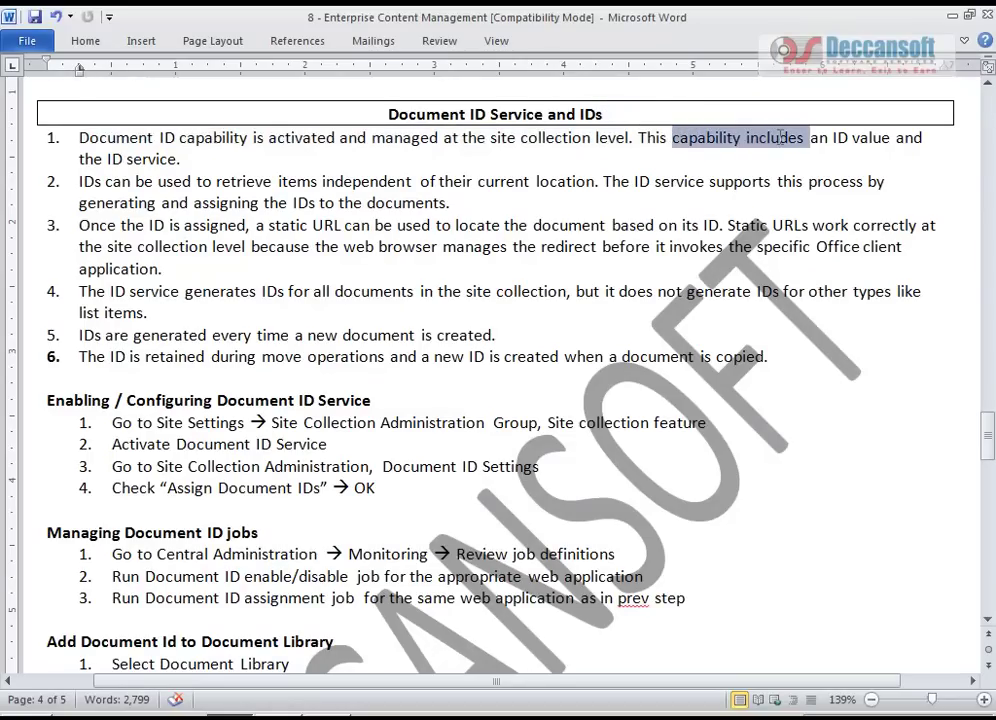
drag(892, 137, 831, 136)
drag(227, 161, 787, 195)
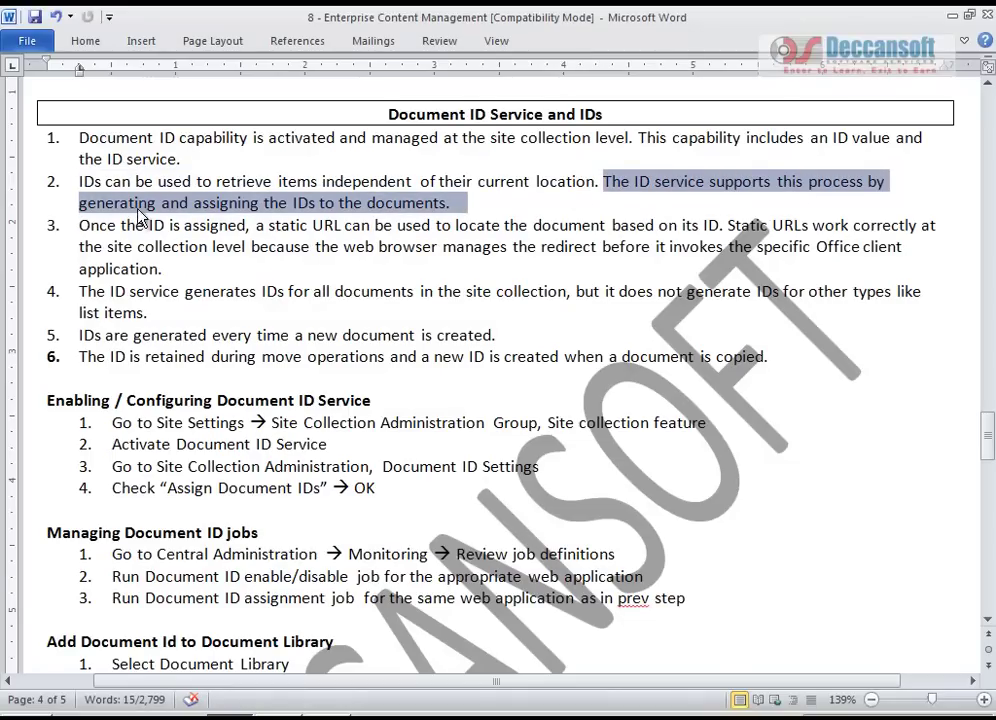
click(216, 202)
drag(263, 203, 320, 213)
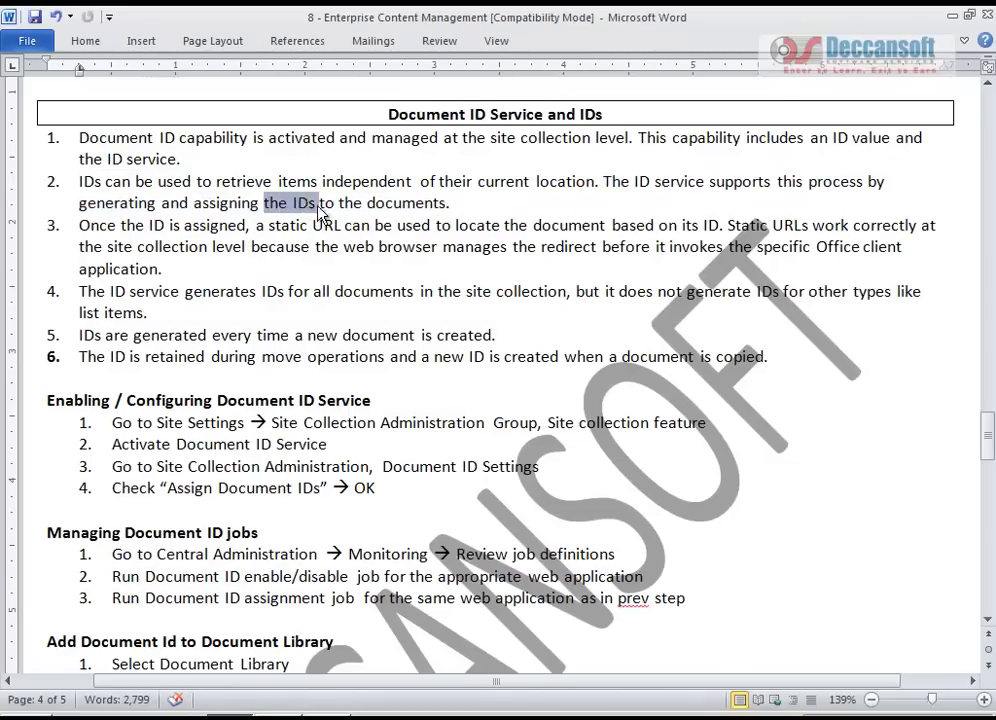
click(460, 208)
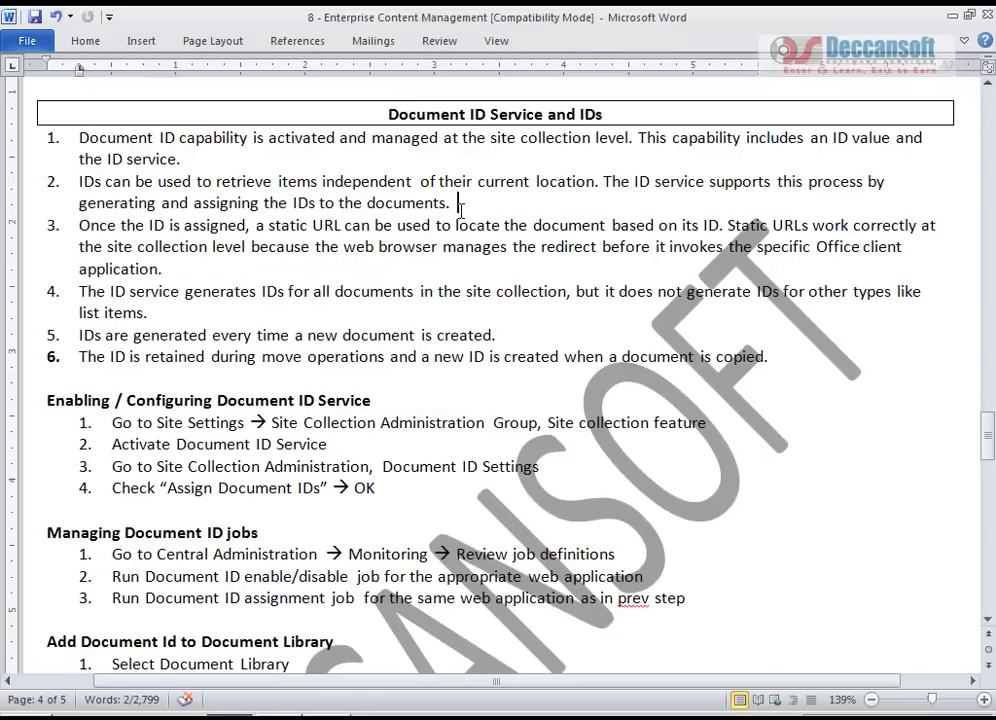
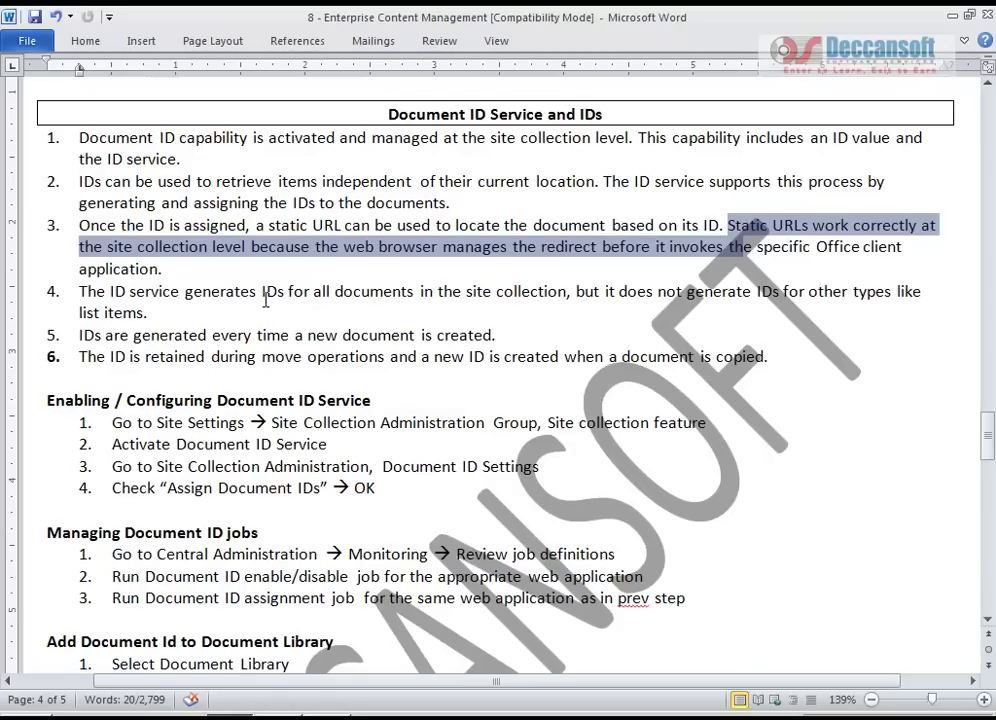
- Read points 4 to 6 of the notes, covering ID generation, list items, and move and copy operations
drag(79, 291, 543, 291)
drag(619, 293, 763, 291)
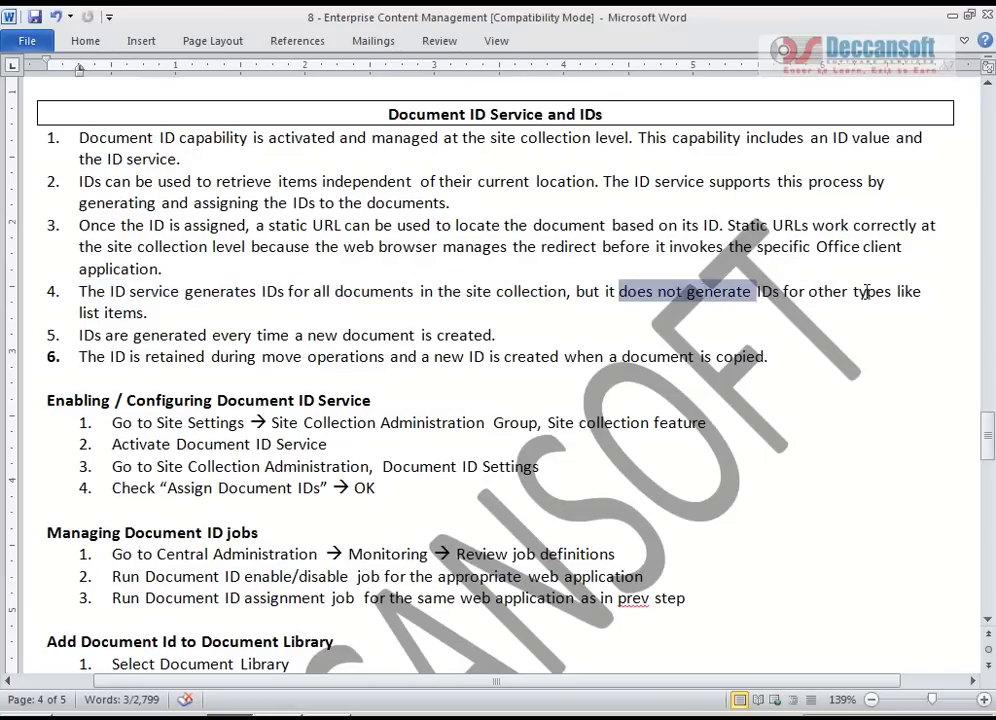
drag(222, 311, 84, 313)
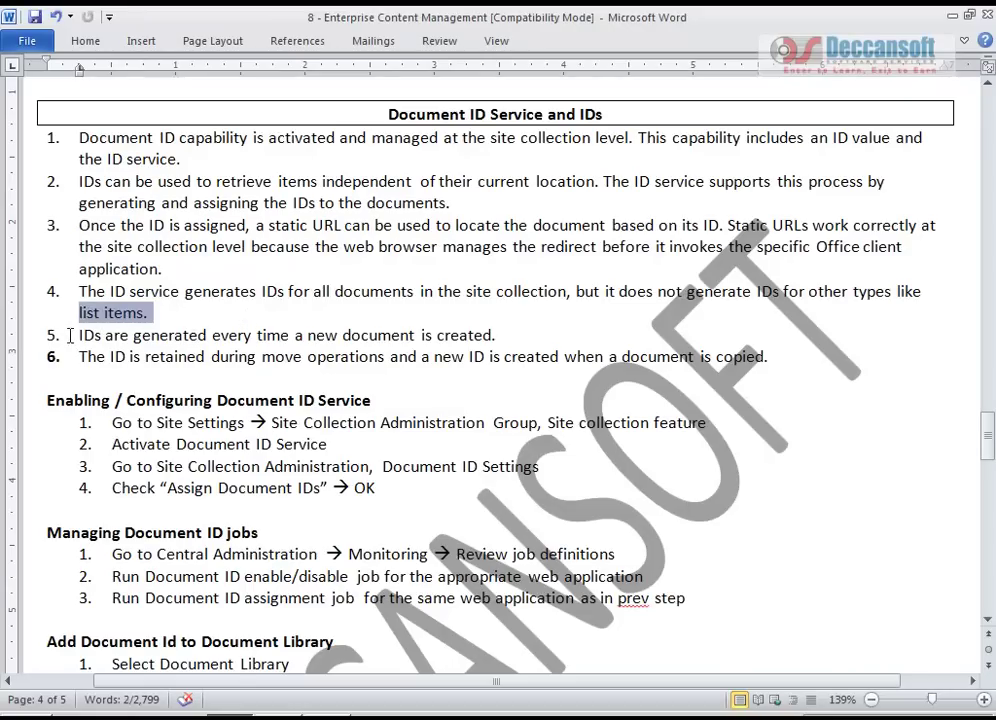
drag(80, 336, 499, 336)
drag(80, 357, 363, 357)
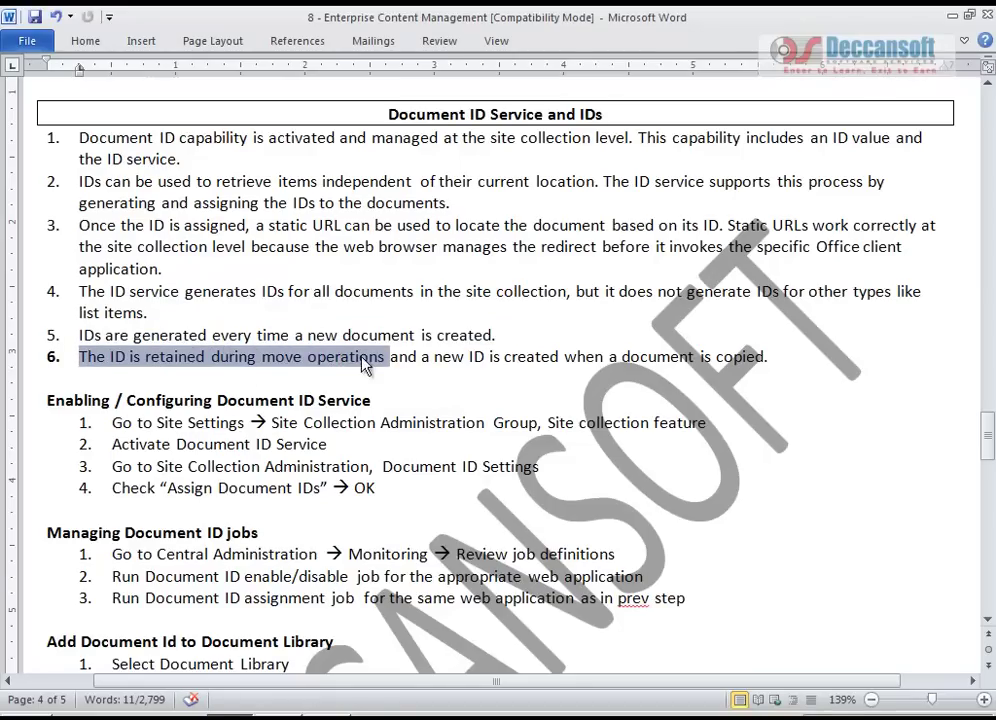
click(145, 366)
drag(211, 357, 738, 366)
click(447, 358)
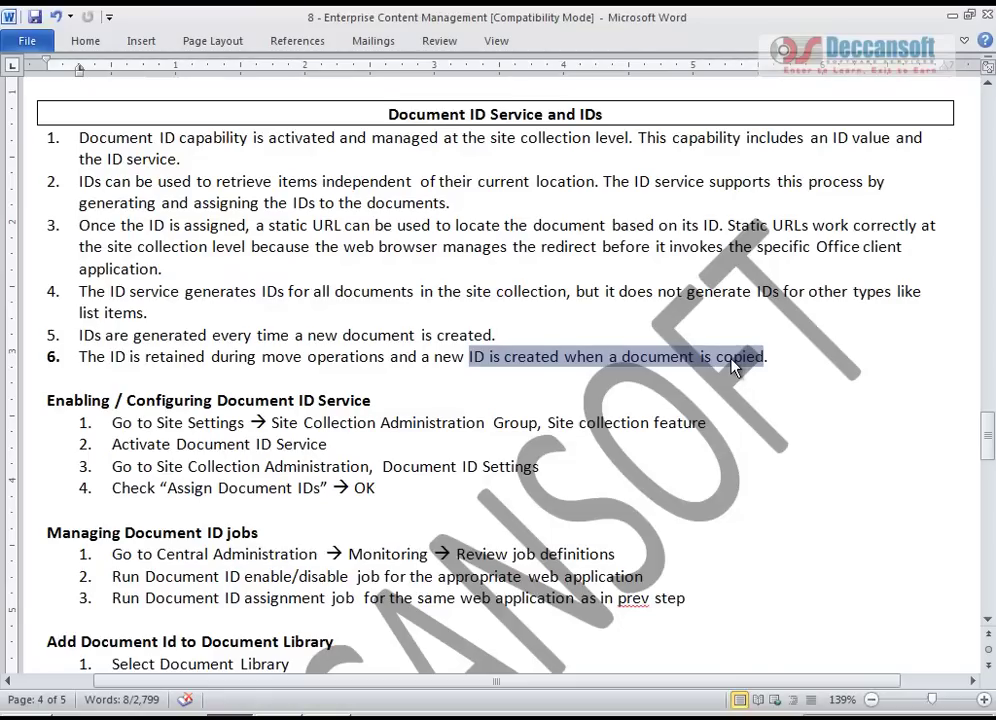
double_click(178, 358)
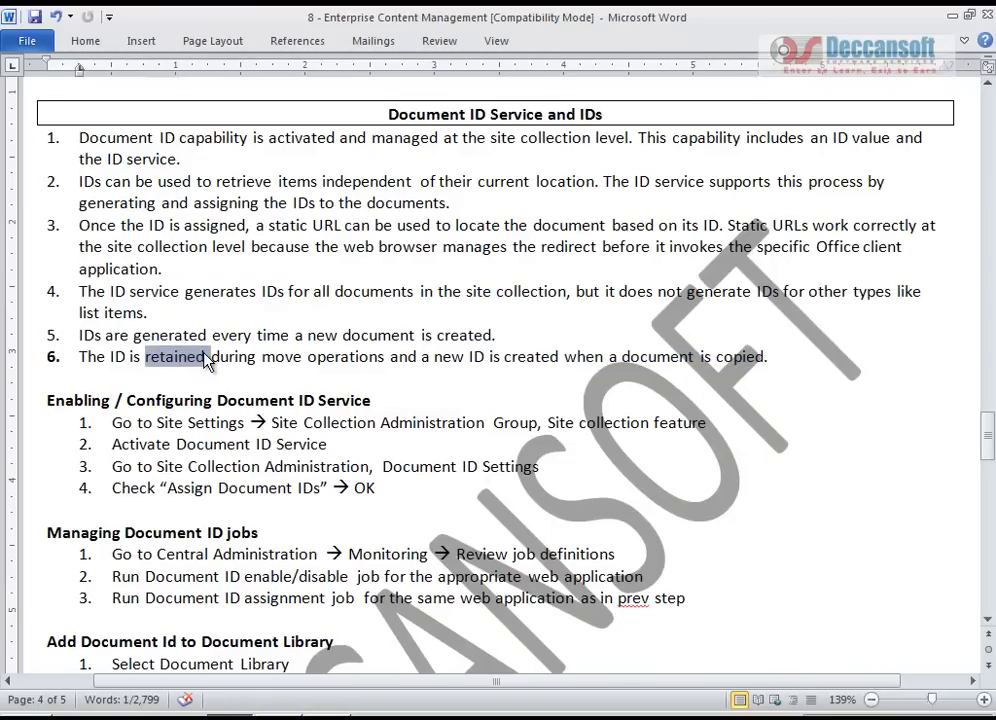
- Switch to Internet Explorer and open the site collection features from the site settings
scroll(207, 357, down, 3)
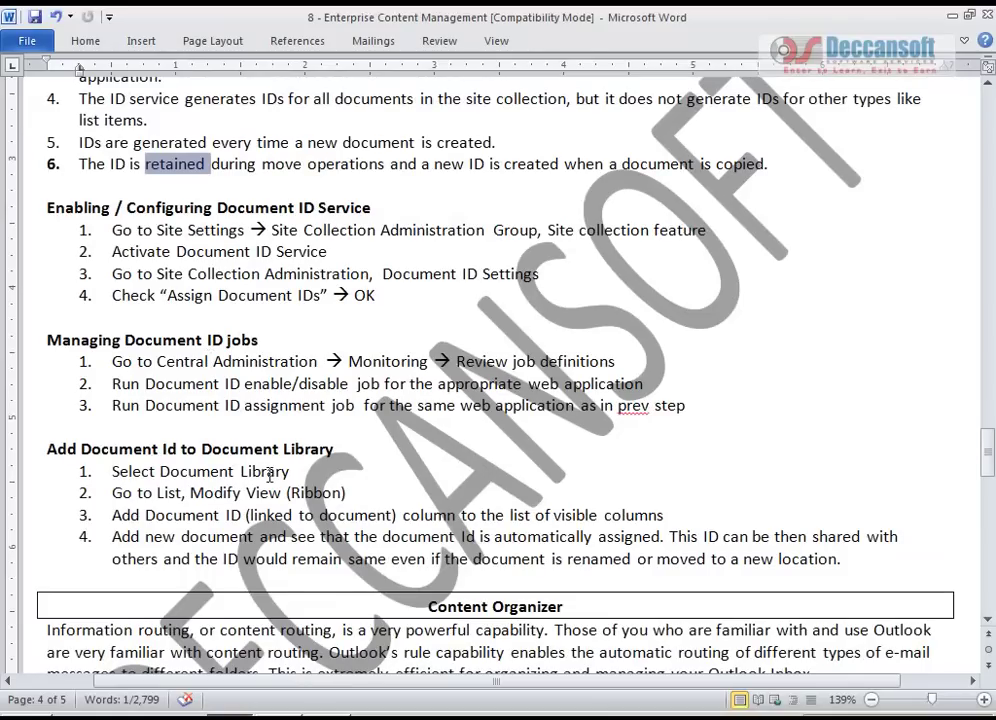
key(alt+Tab)
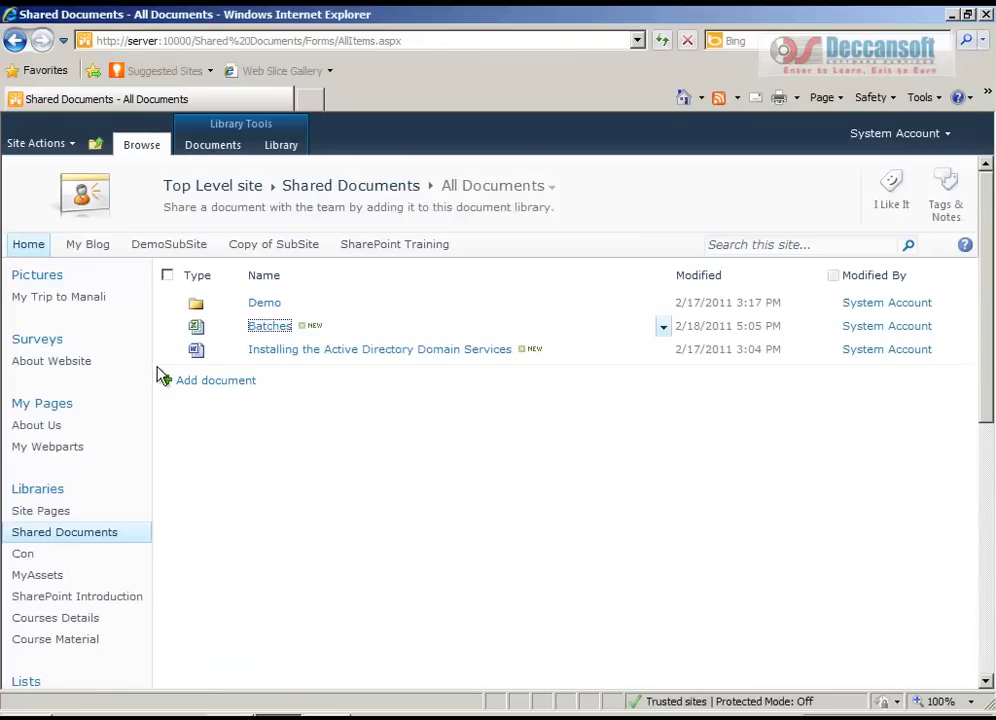
click(58, 145)
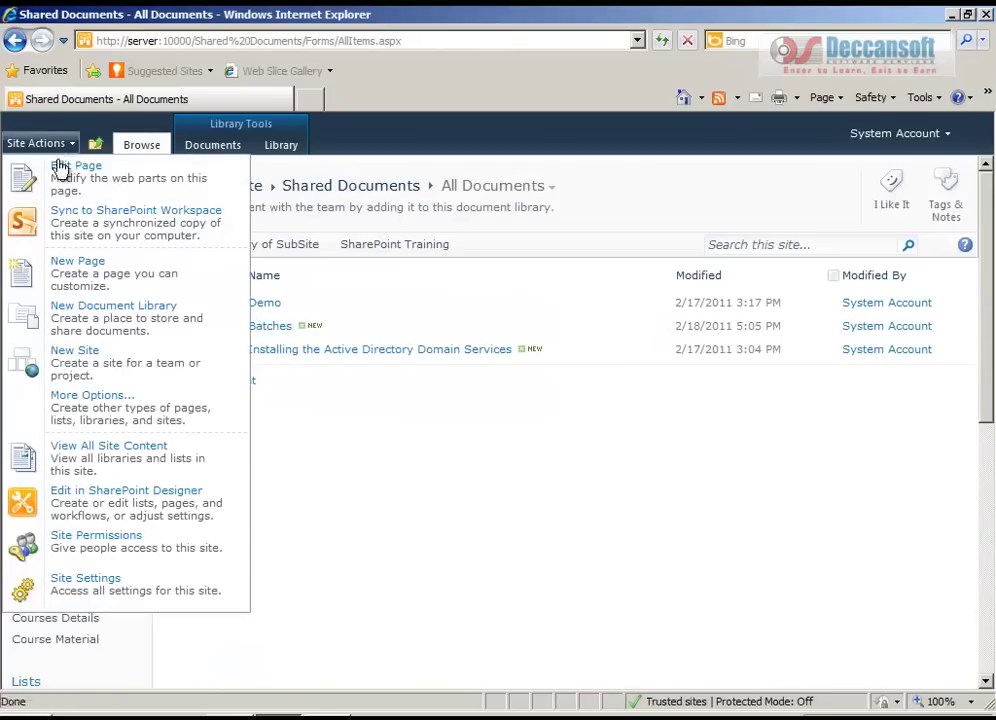
click(96, 580)
scroll(427, 538, down, 5)
scroll(427, 538, down, 1)
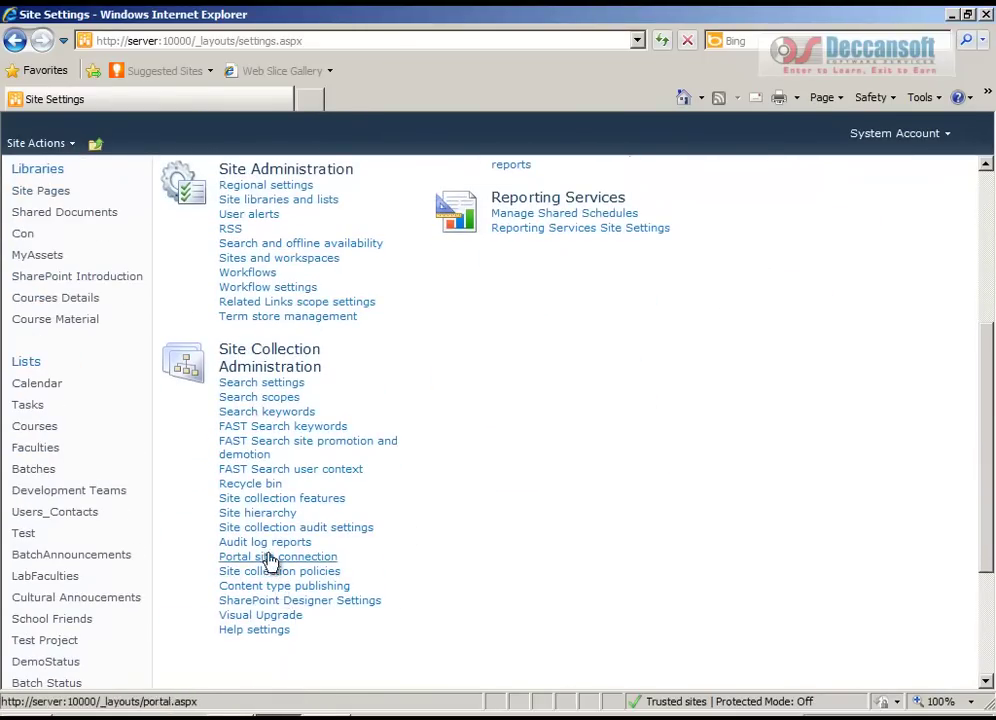
click(278, 502)
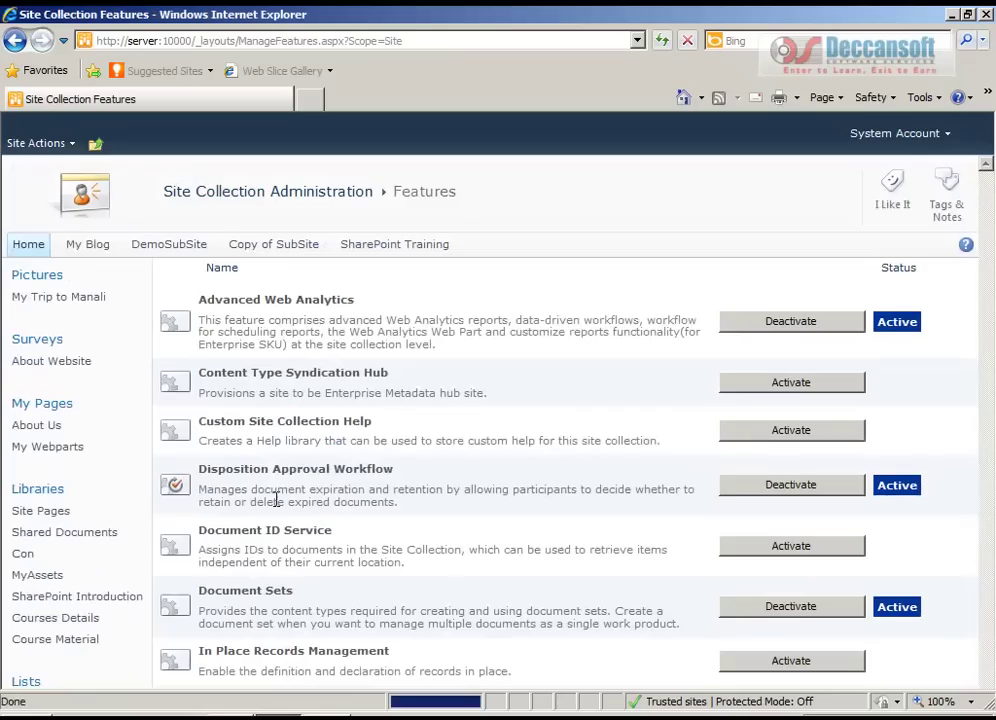
- Activate the Document ID Service feature for the site collection
scroll(620, 456, down, 2)
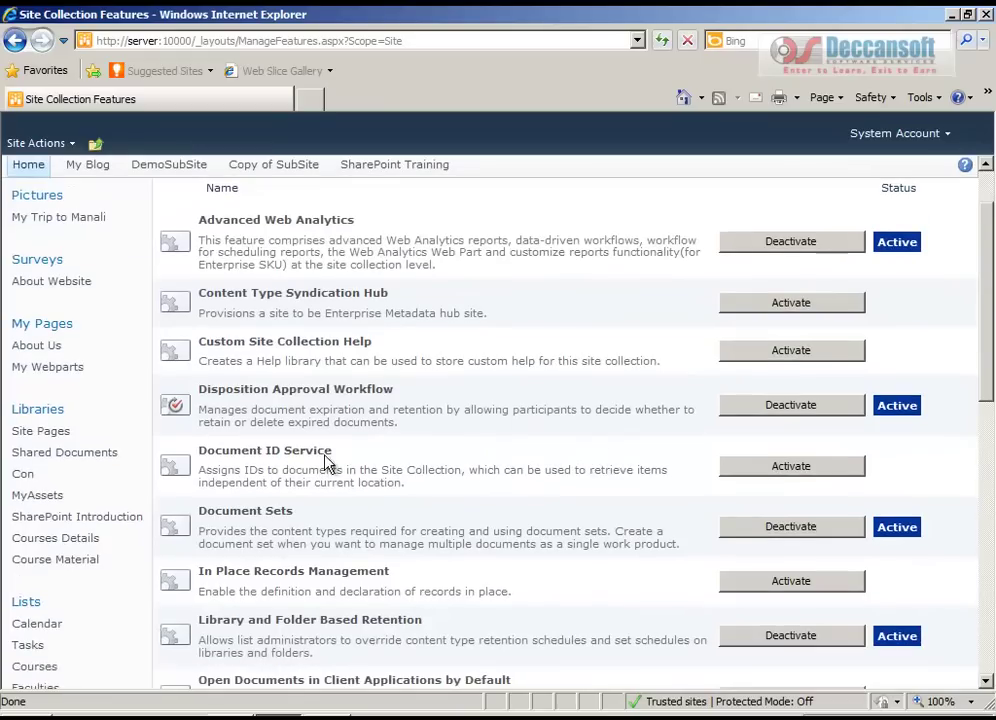
drag(199, 450, 315, 465)
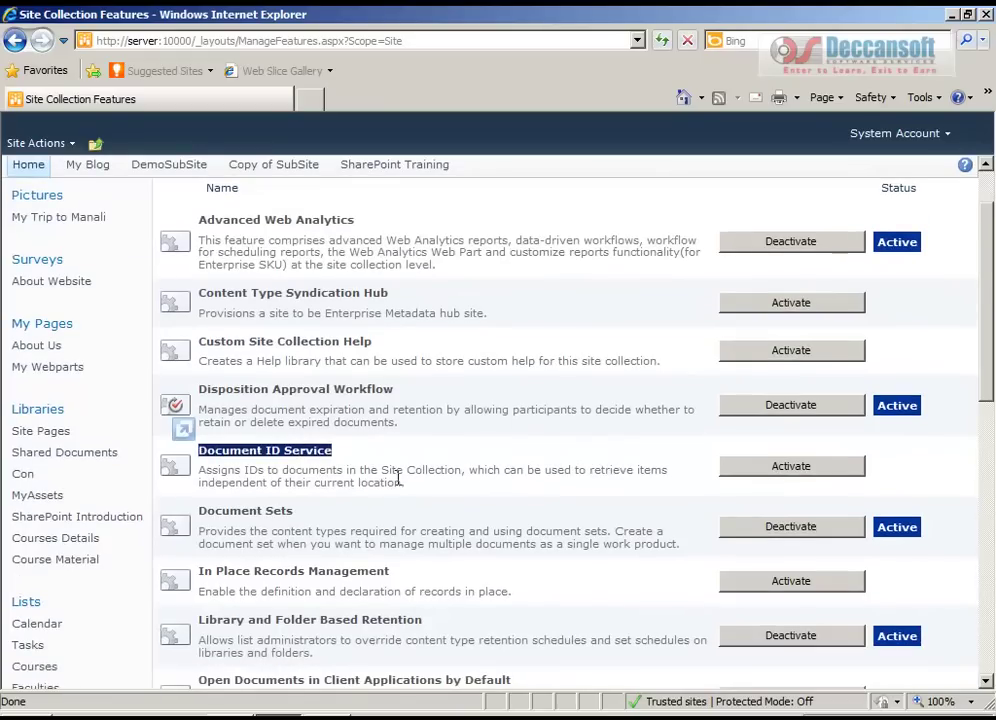
drag(401, 483, 355, 476)
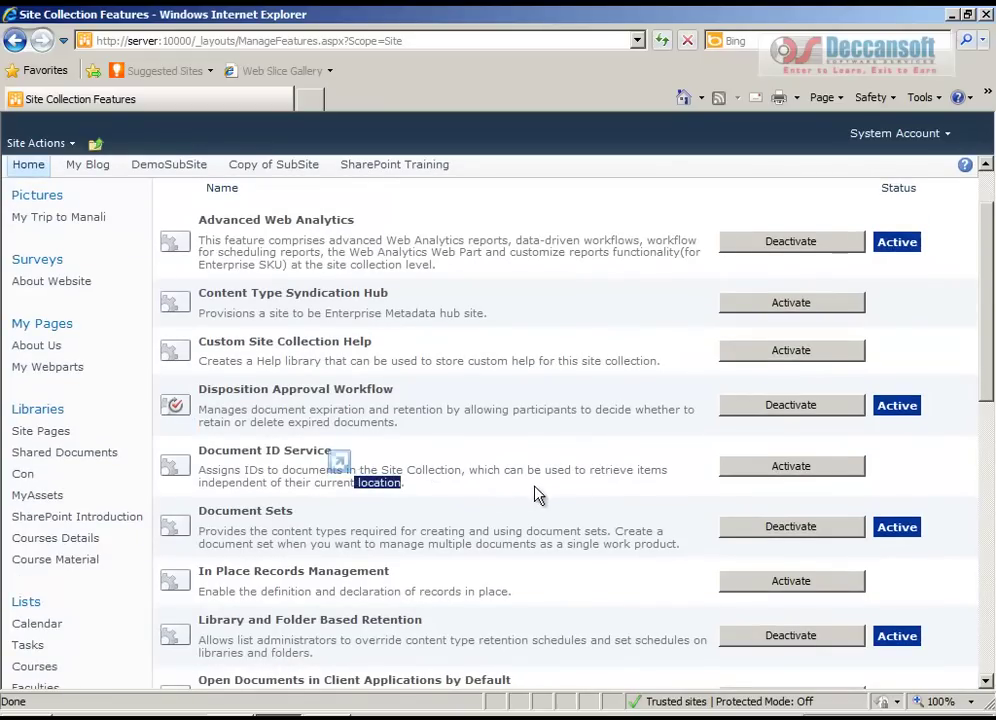
click(758, 478)
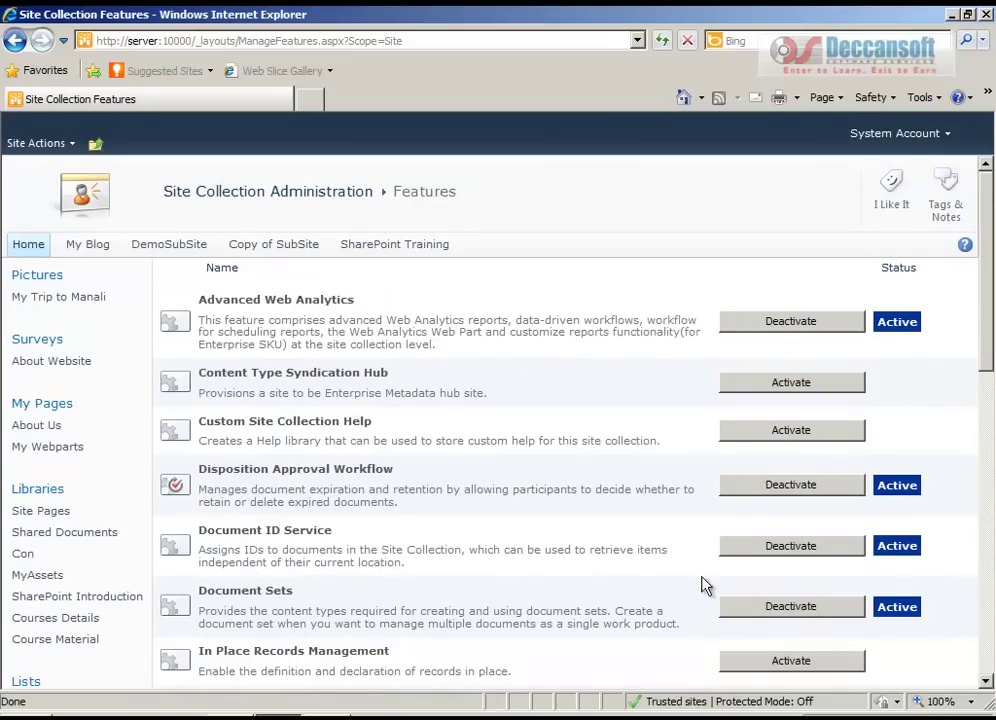
- Open the site collection's Document ID settings from Site Settings, checking the configuration steps in the Word notes along the way
click(38, 143)
click(107, 545)
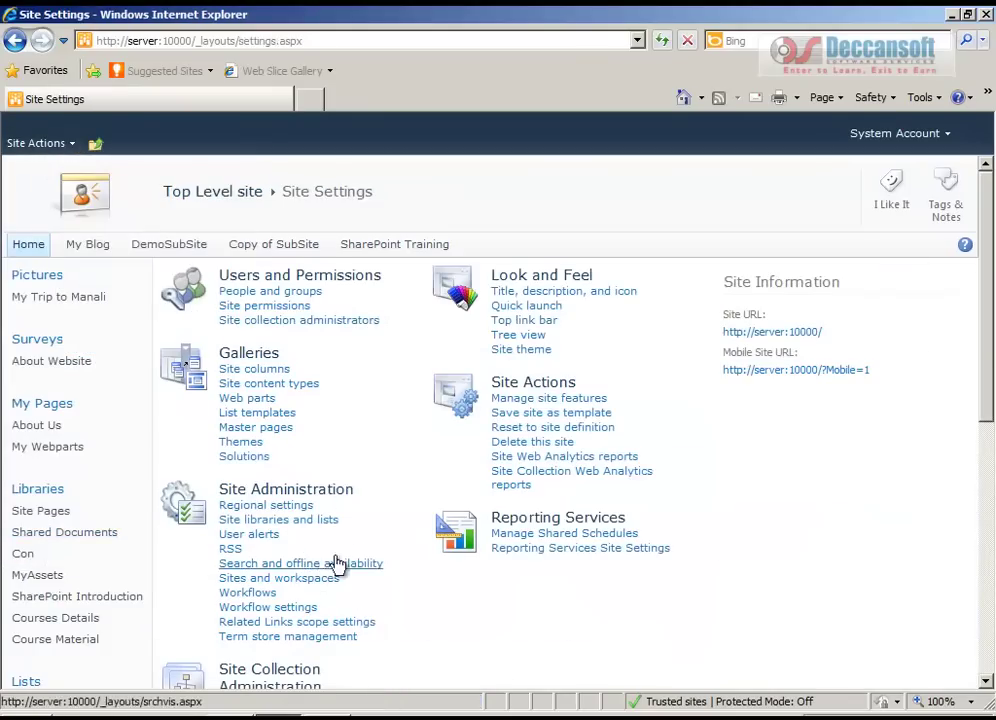
scroll(335, 562, down, 3)
scroll(343, 568, down, 5)
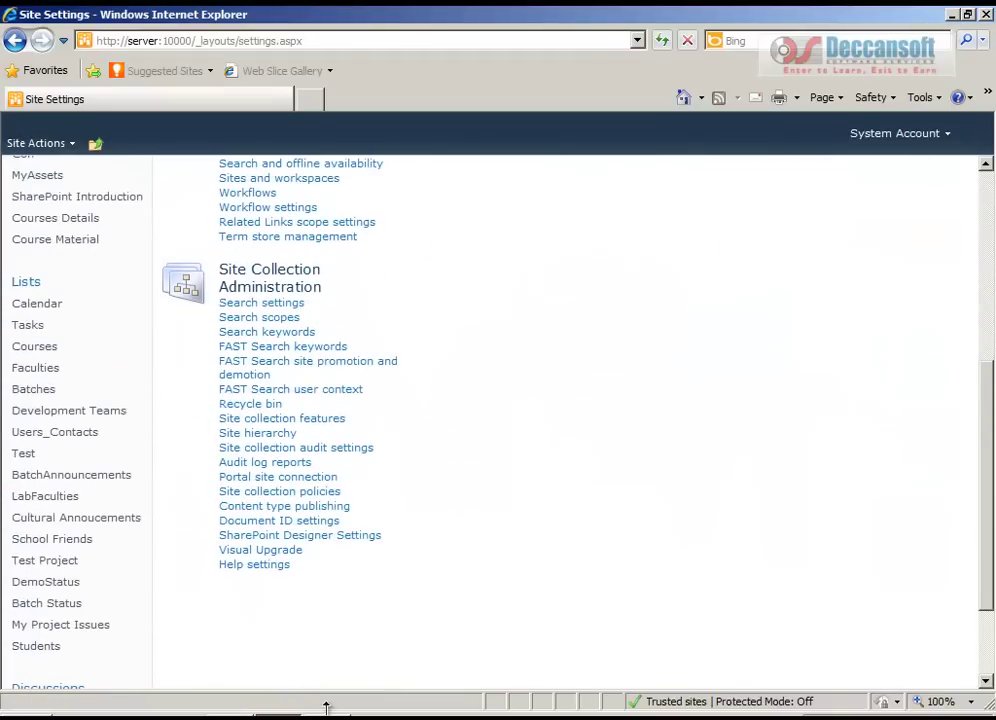
key(alt+Tab)
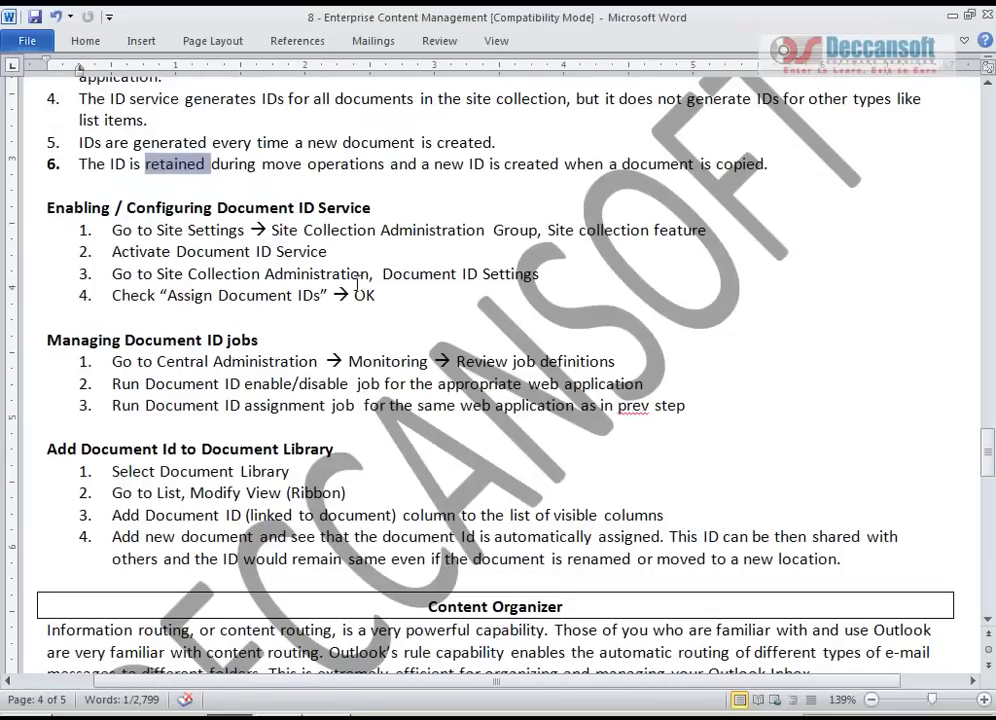
drag(382, 274, 541, 274)
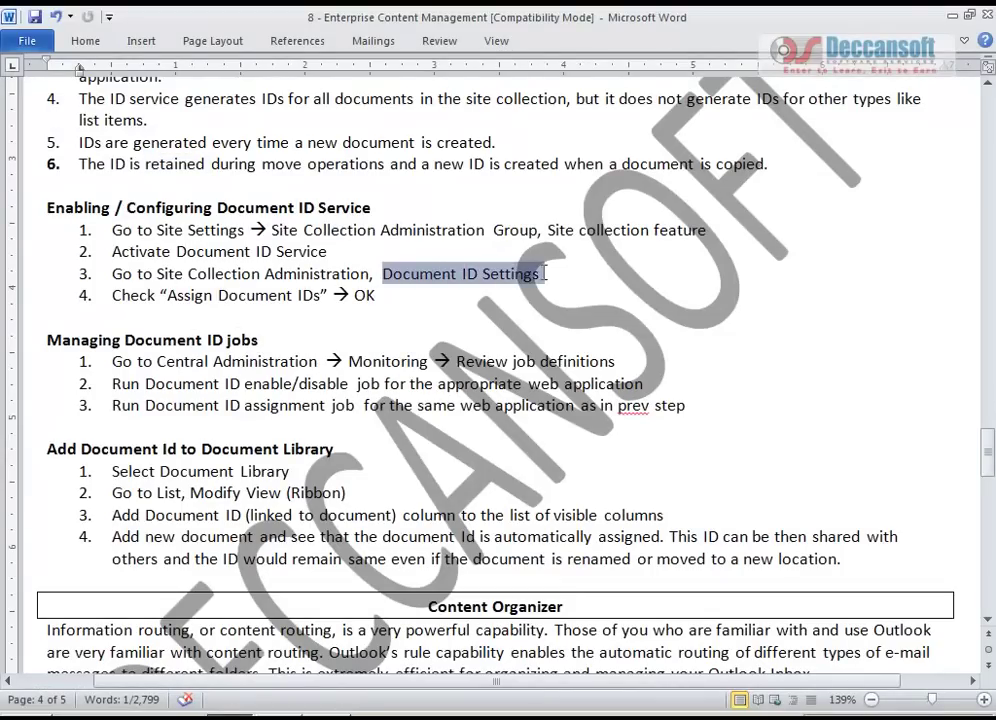
key(alt+Tab)
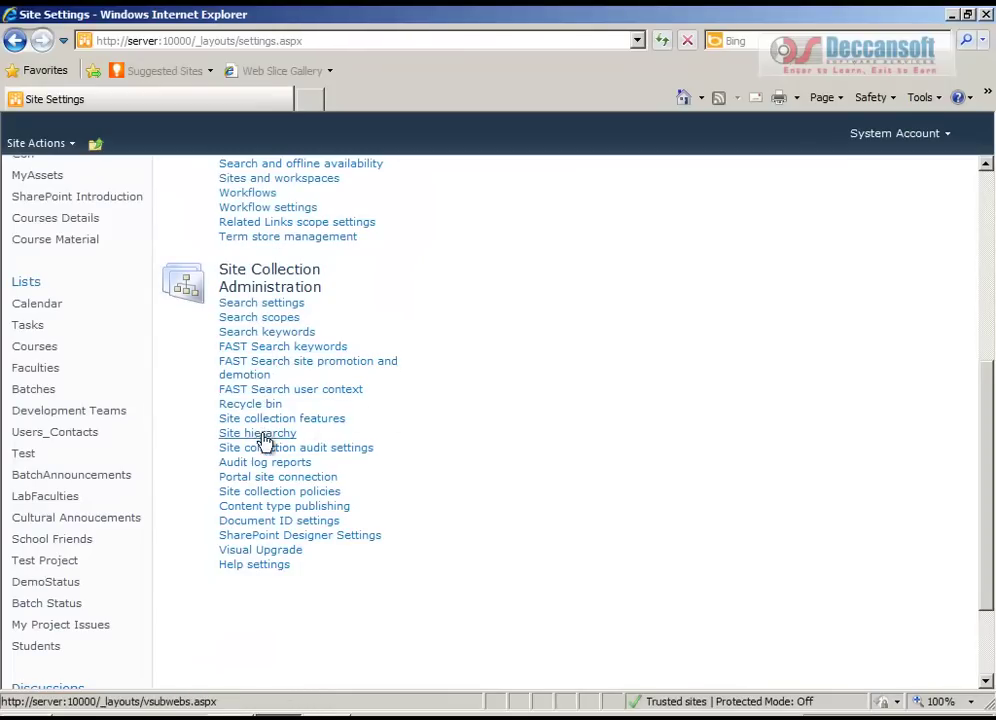
click(272, 521)
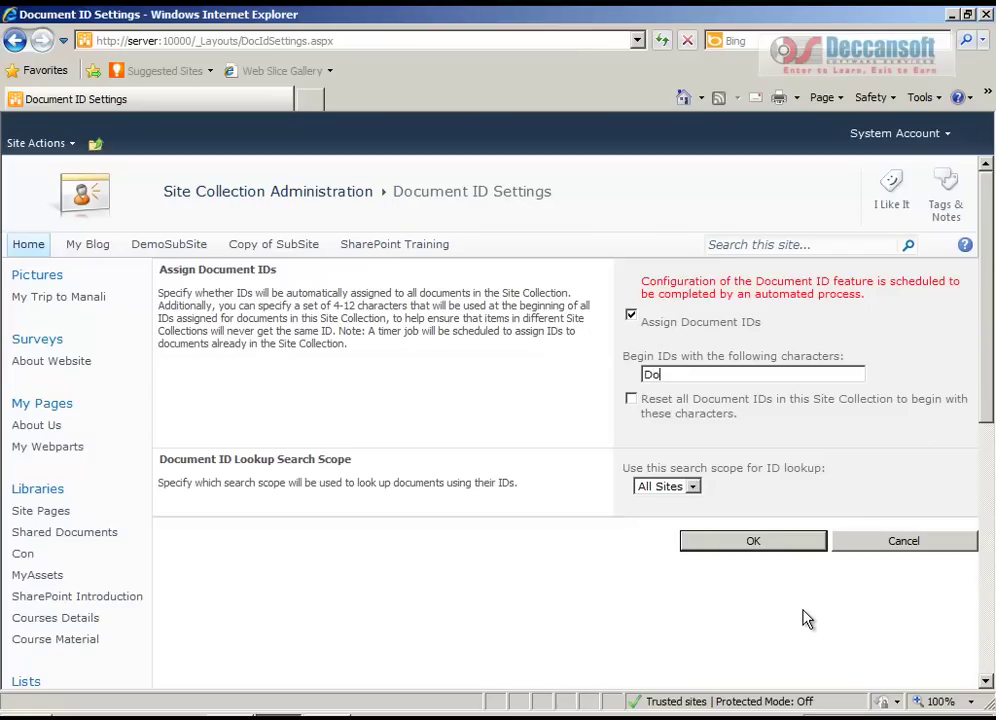
- Set the document ID prefix to DSS1, checking the 4-12 character rule in the Assign Document IDs description
key(BackSpace)
key(BackSpace)
text(DSS)
drag(158, 293, 570, 294)
drag(219, 306, 373, 301)
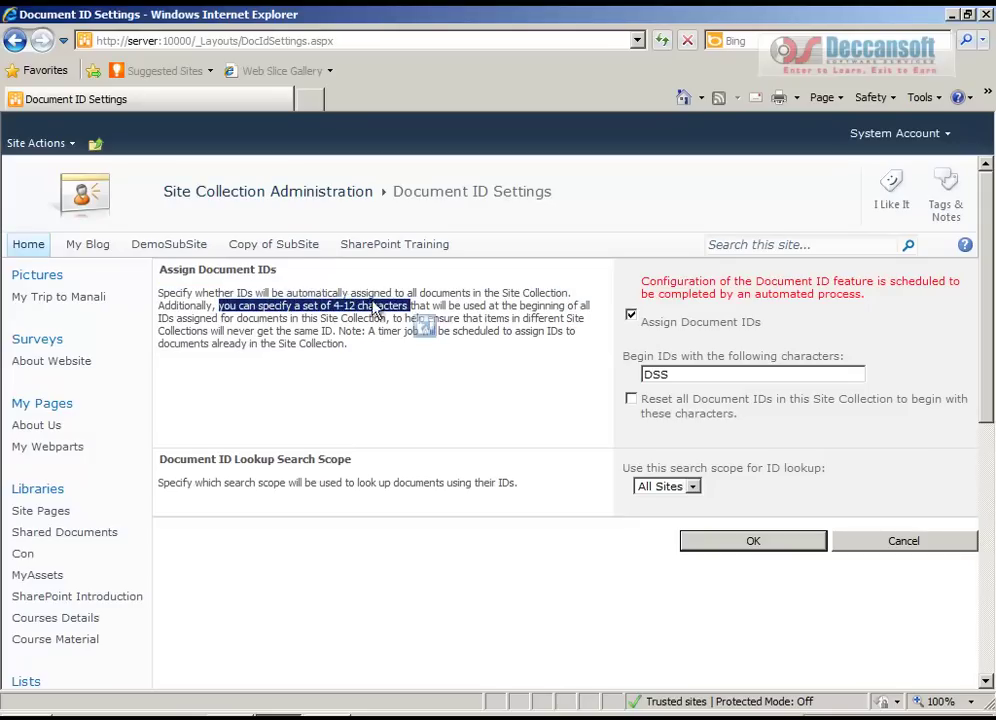
drag(690, 376, 631, 373)
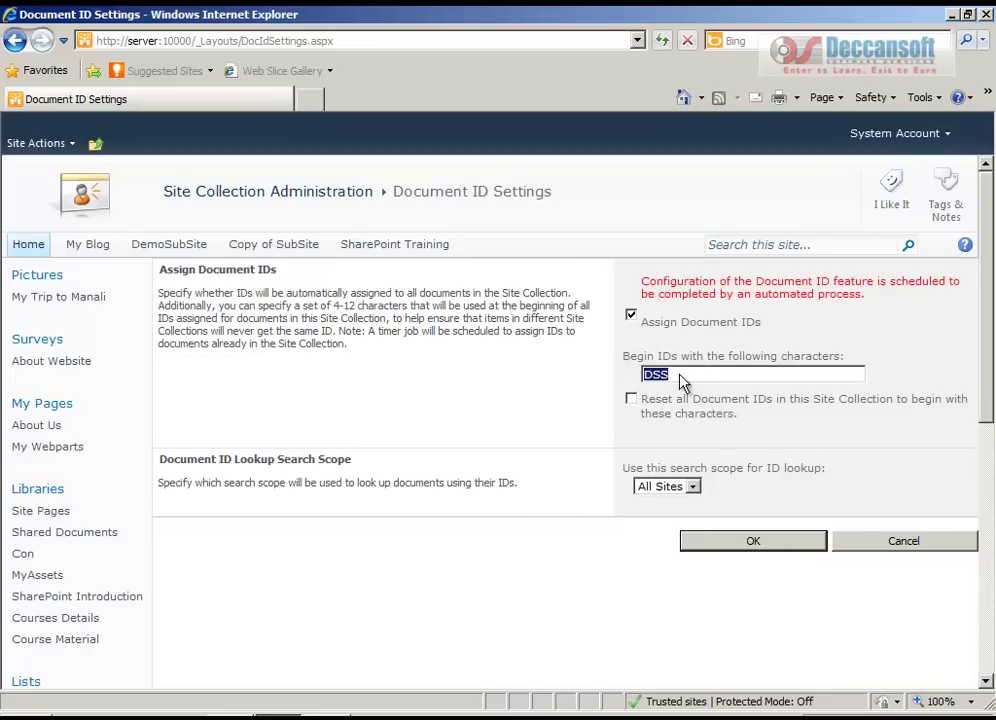
click(711, 380)
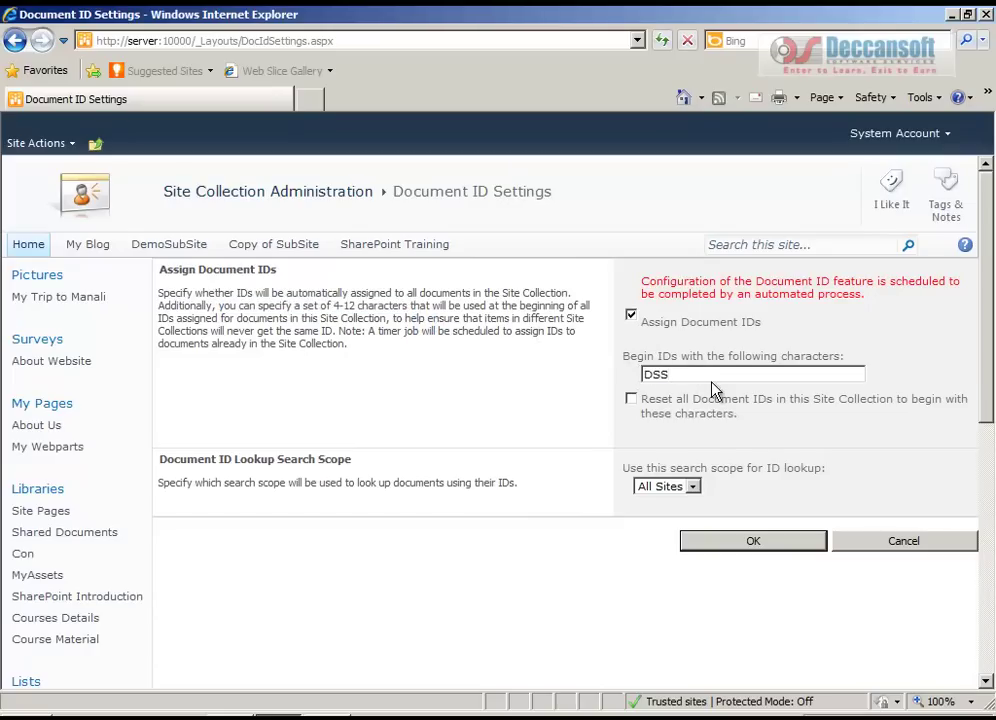
text(1)
- Read the Assign Document IDs description on prefix use, ID uniqueness across site collections, and the timer job note
drag(409, 307, 358, 319)
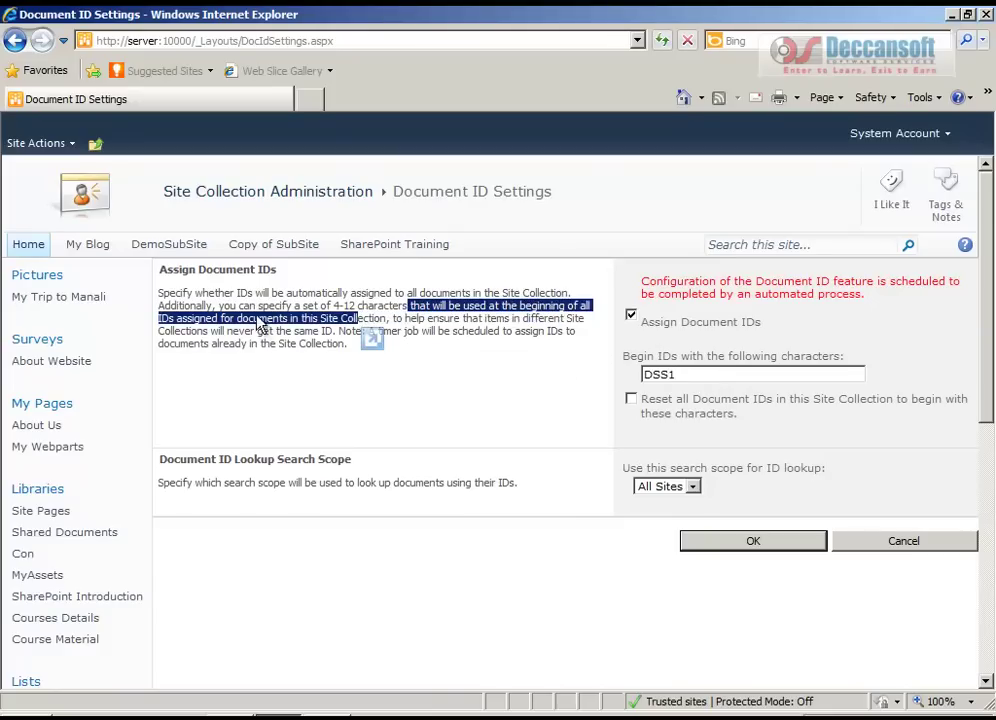
click(262, 307)
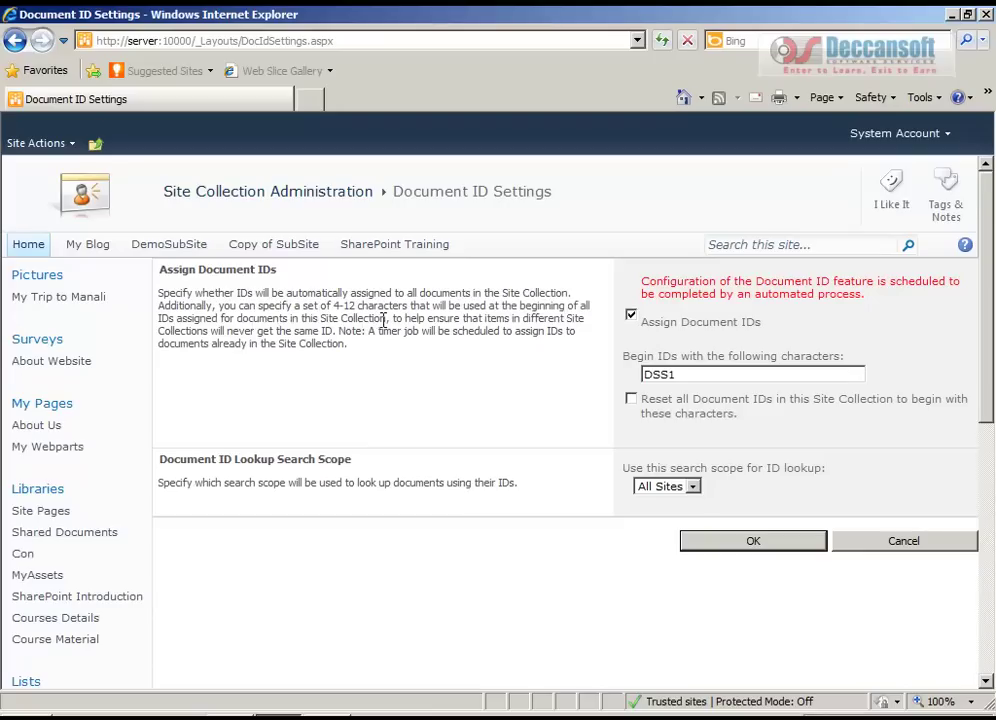
drag(382, 319, 517, 318)
drag(229, 331, 333, 331)
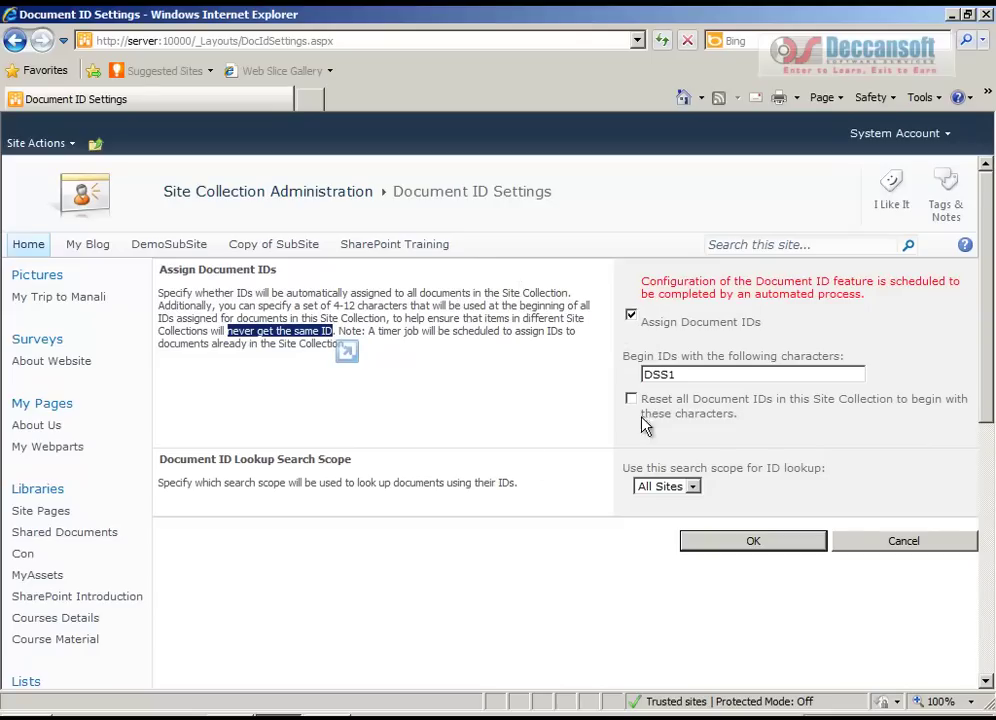
drag(682, 374, 638, 377)
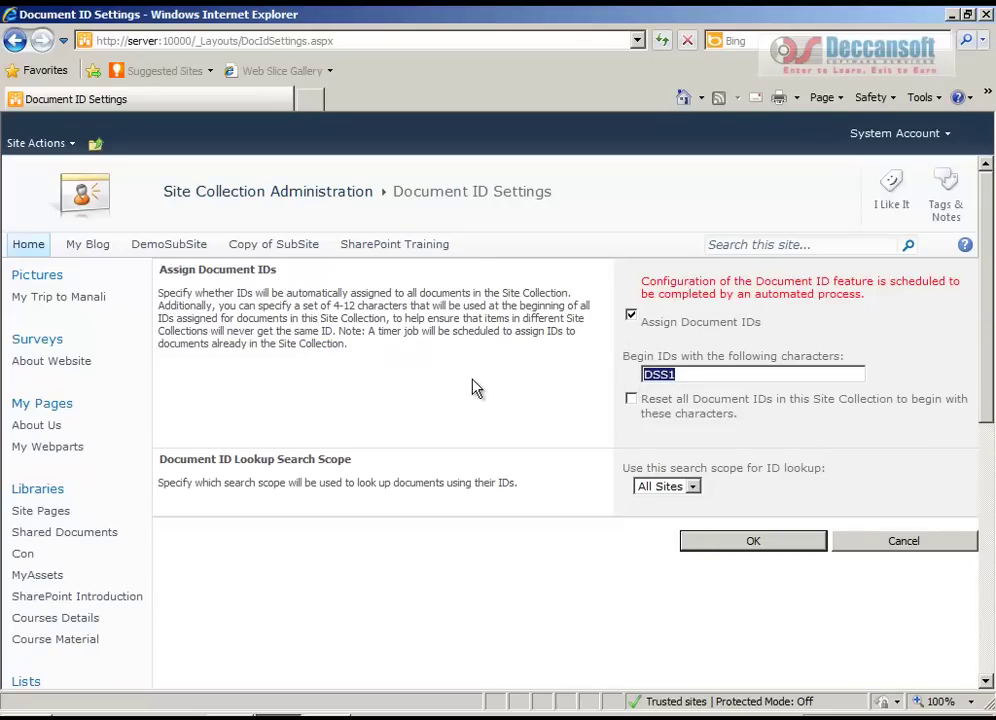
double_click(341, 331)
drag(341, 331, 350, 344)
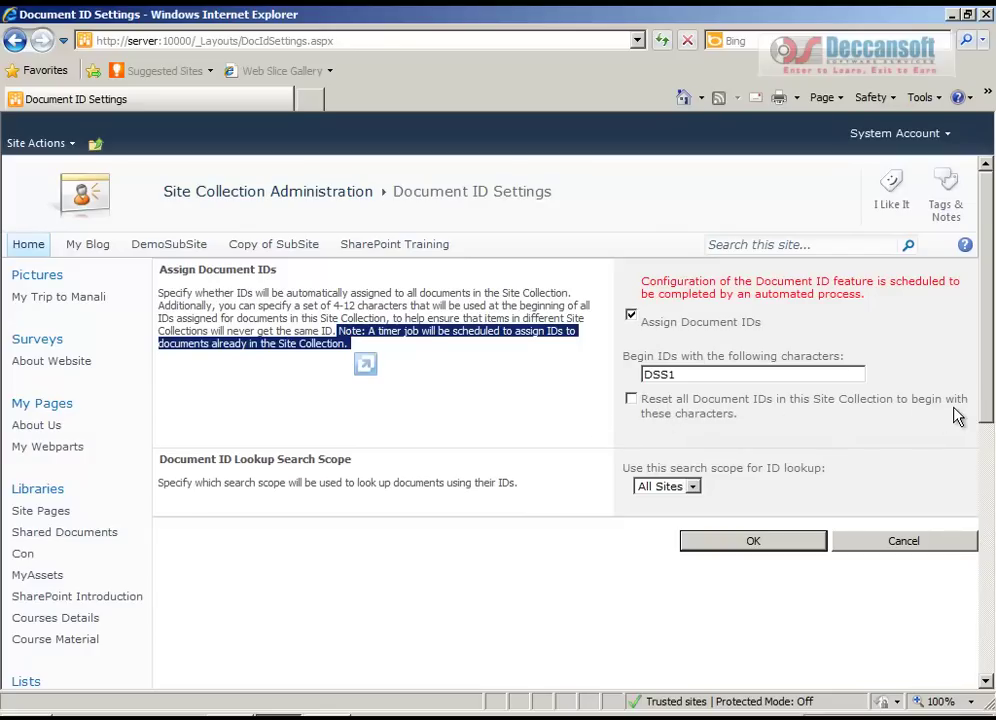
- Enable resetting all document IDs to begin with the prefix, keep the All Sites lookup scope, and apply the settings
click(631, 399)
drag(197, 484, 494, 487)
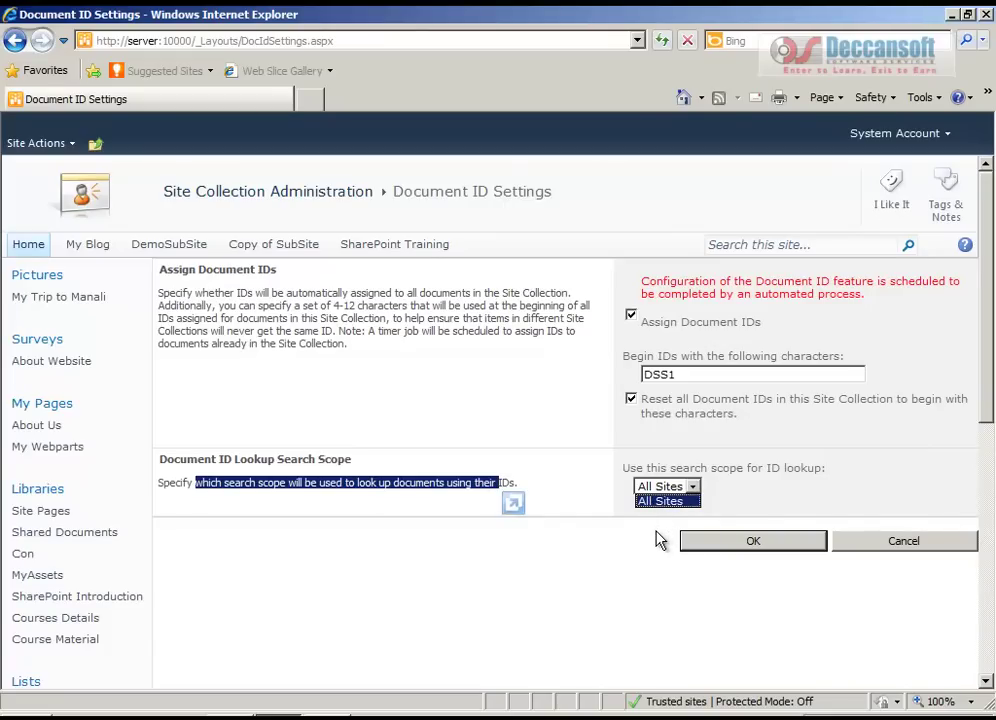
click(660, 540)
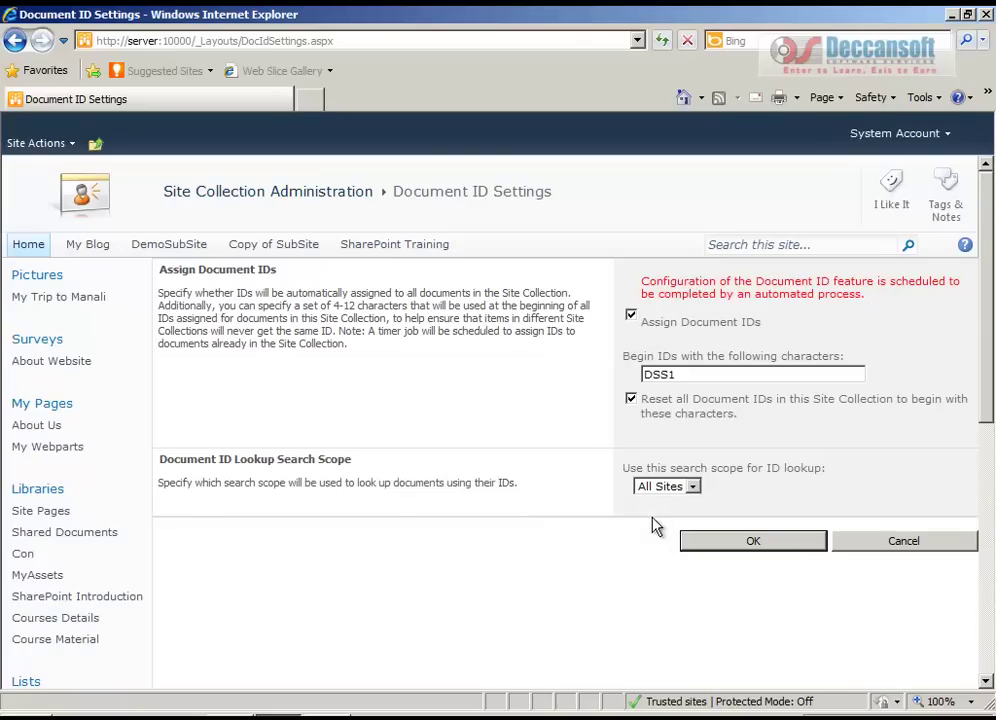
click(697, 552)
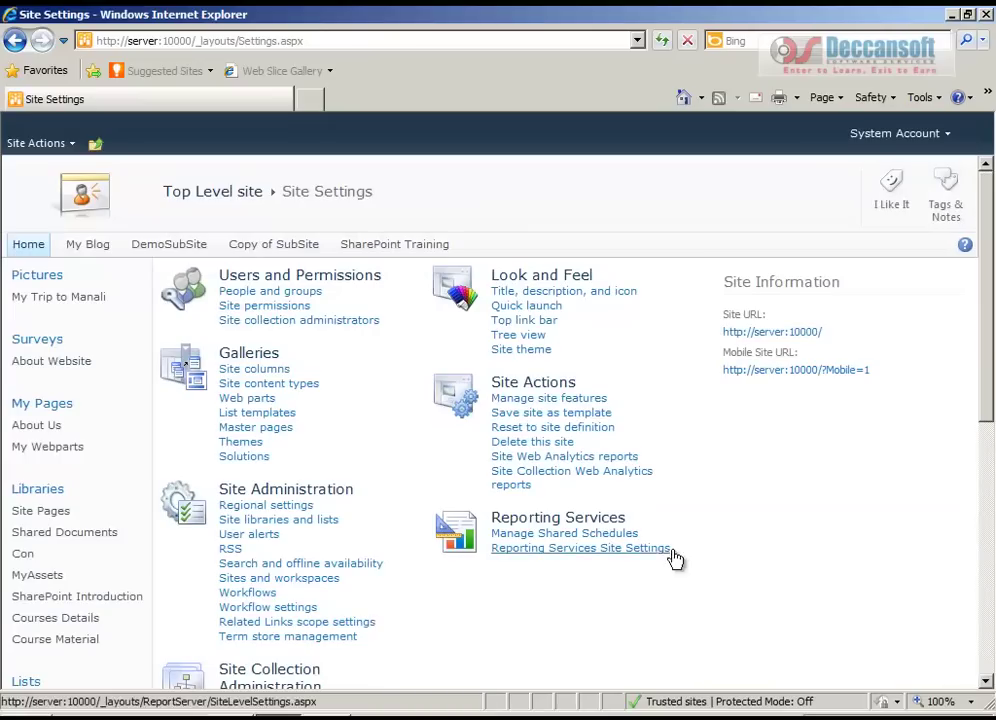
- Switch to the Managing Document ID jobs section in the Word notes and launch SharePoint 2010 Central Administration
key(alt+Tab)
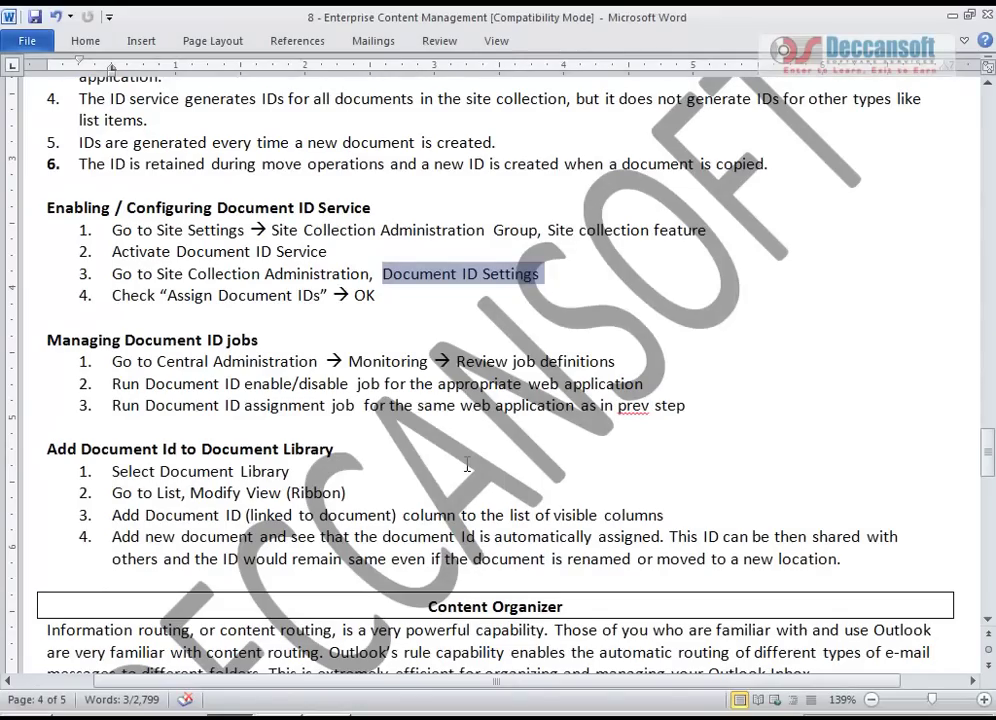
drag(51, 347, 245, 348)
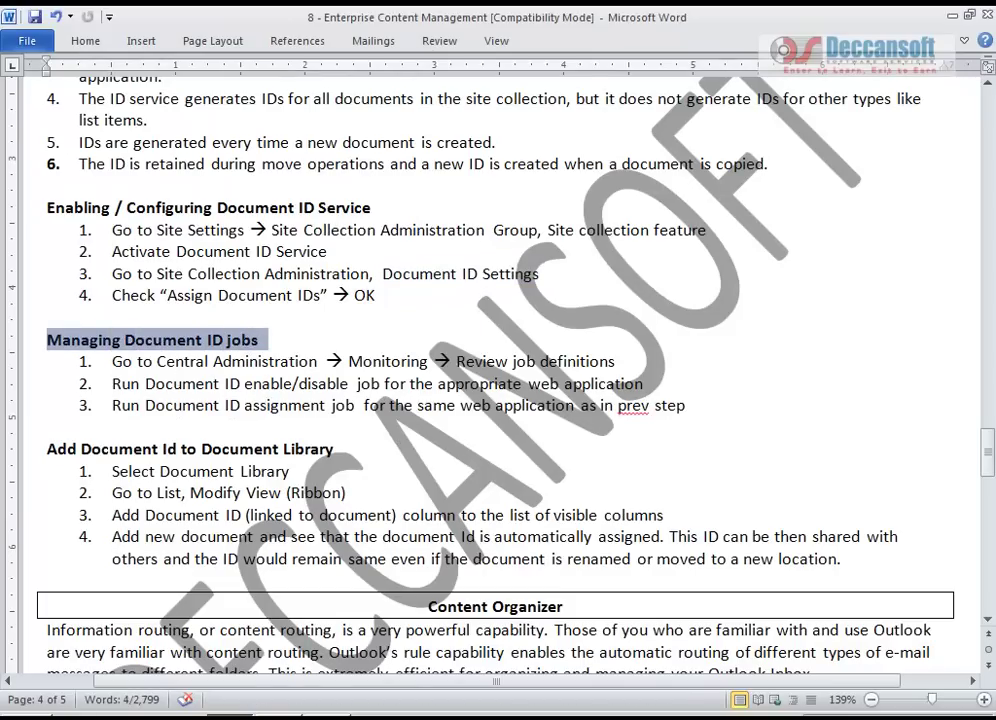
key(super)
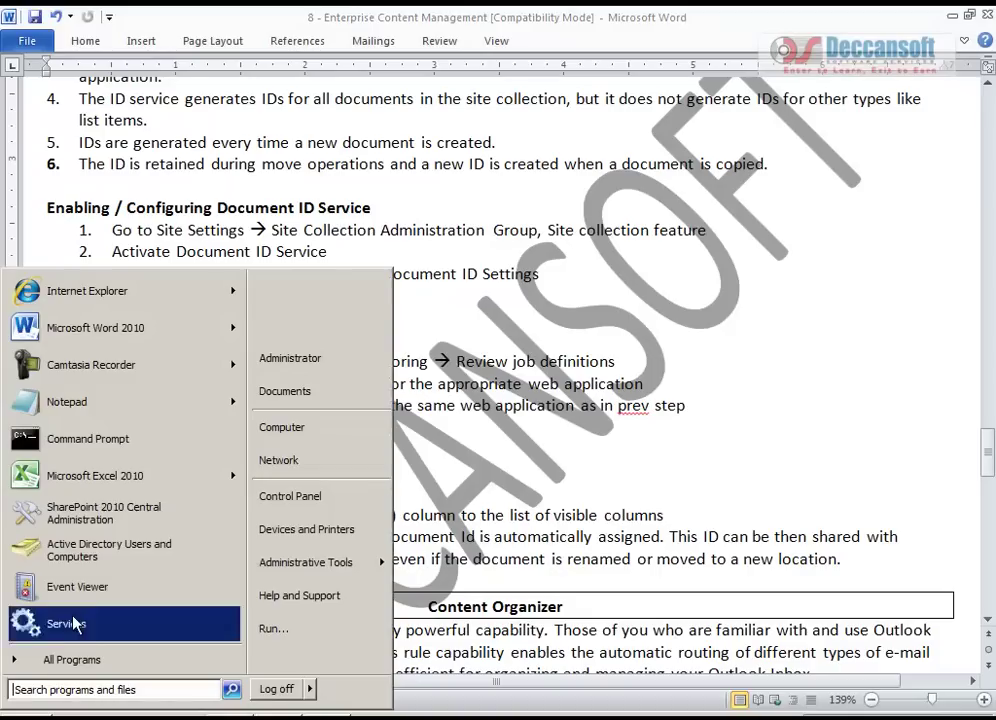
click(105, 527)
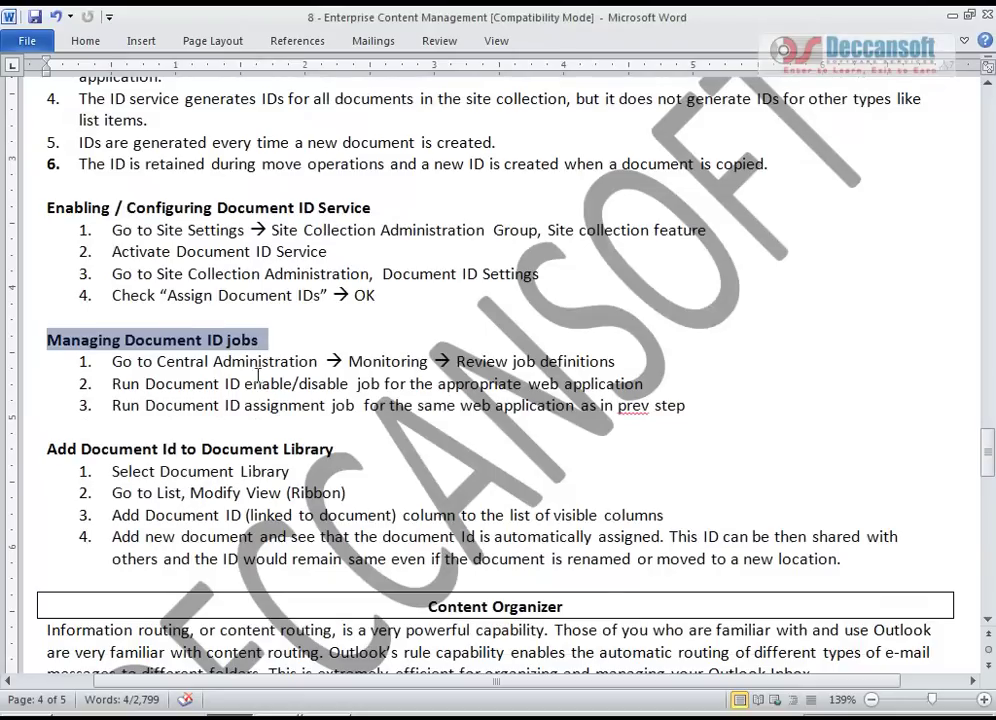
- Read the three Managing Document ID jobs steps, covering Monitoring, the enable/disable job and the assignment job
click(230, 361)
drag(328, 362, 398, 372)
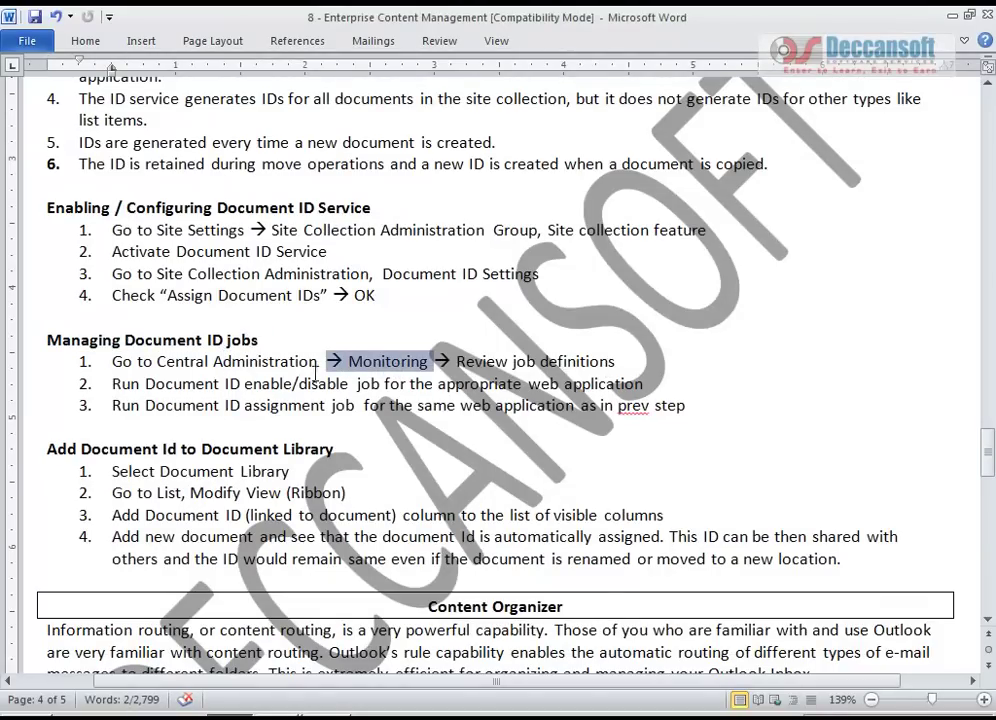
drag(148, 387, 645, 396)
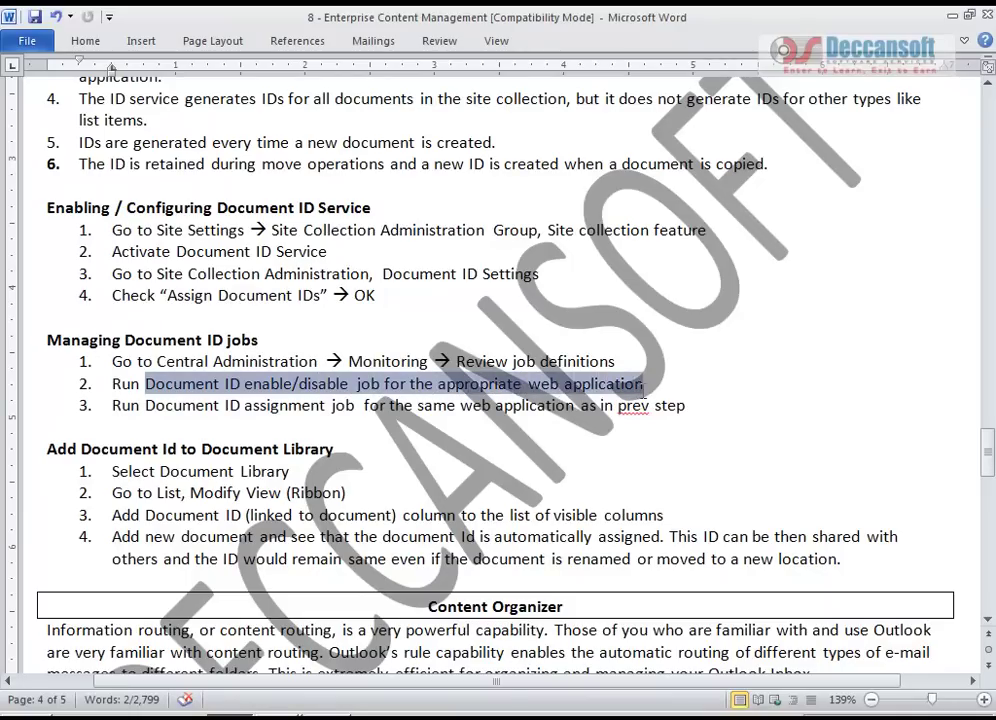
drag(255, 405, 358, 405)
drag(145, 405, 566, 402)
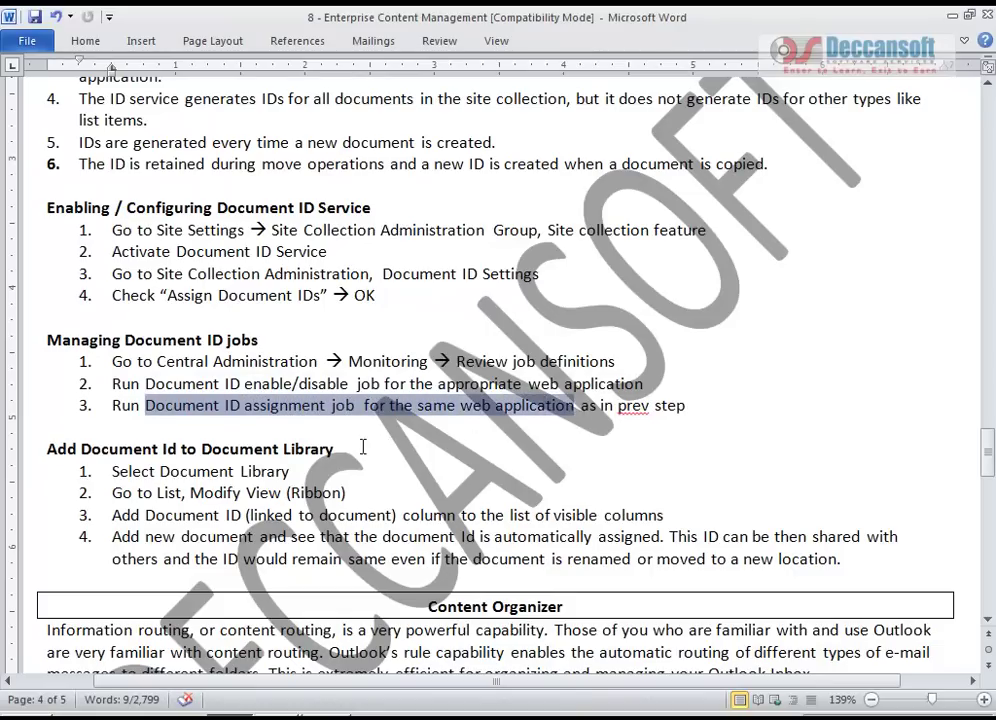
- Switch to Central Administration, maximize its window, and open the timer job definitions under Monitoring
key(alt+Tab)
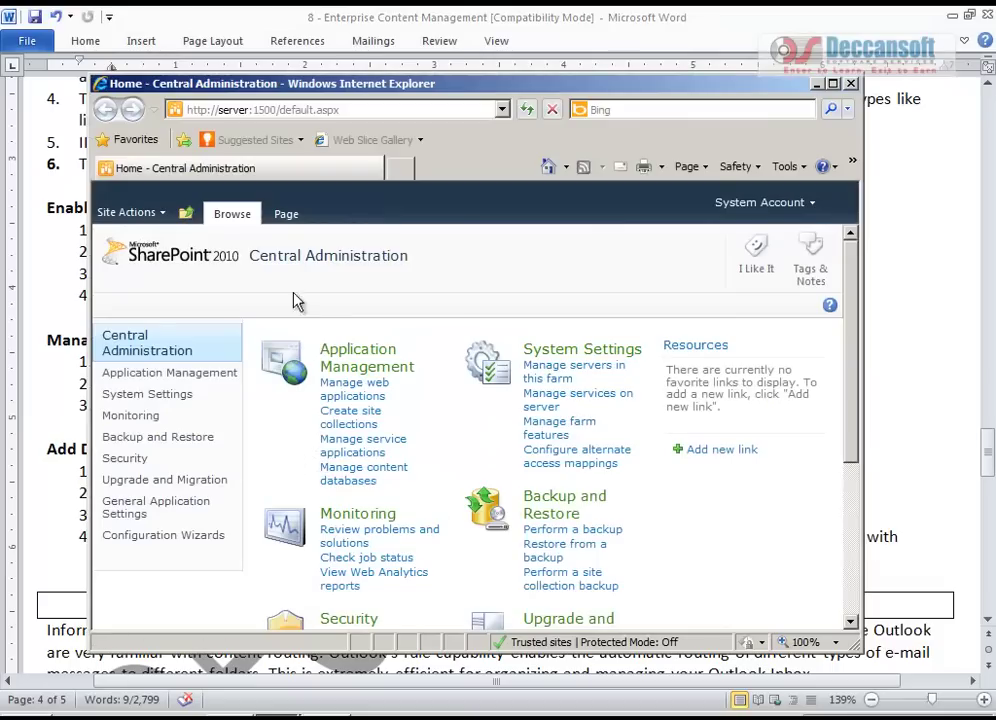
double_click(381, 85)
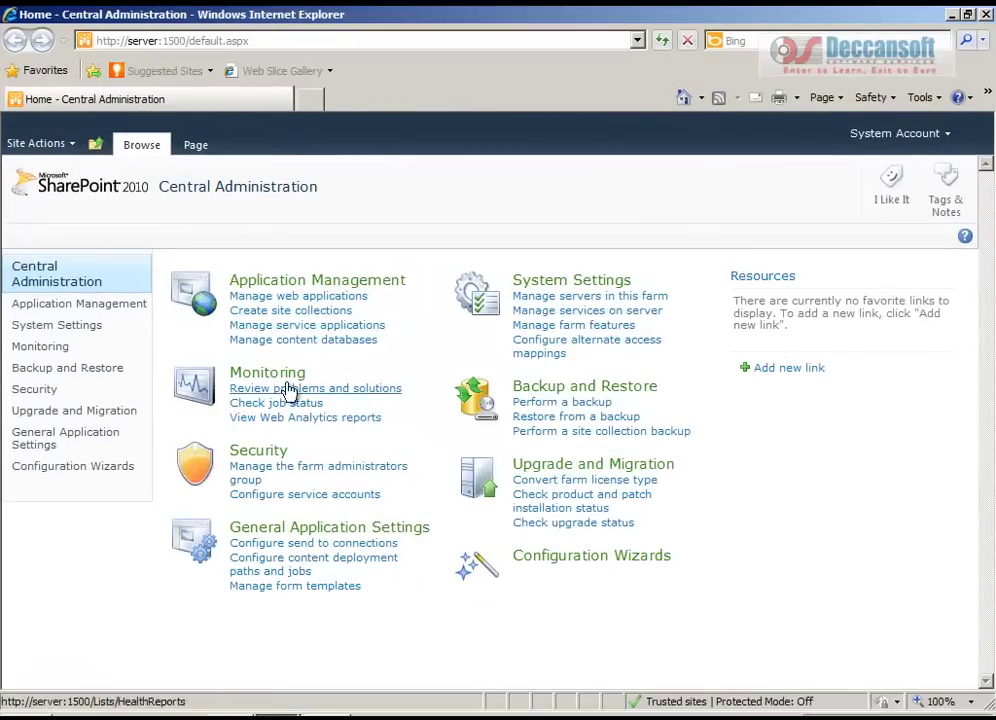
click(34, 354)
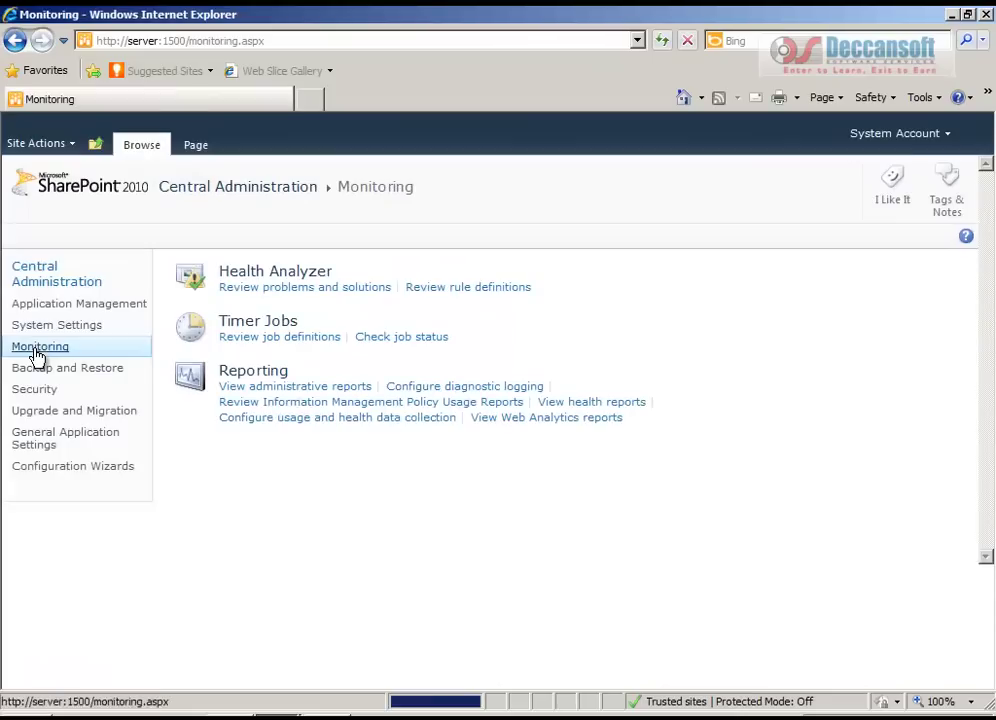
click(262, 342)
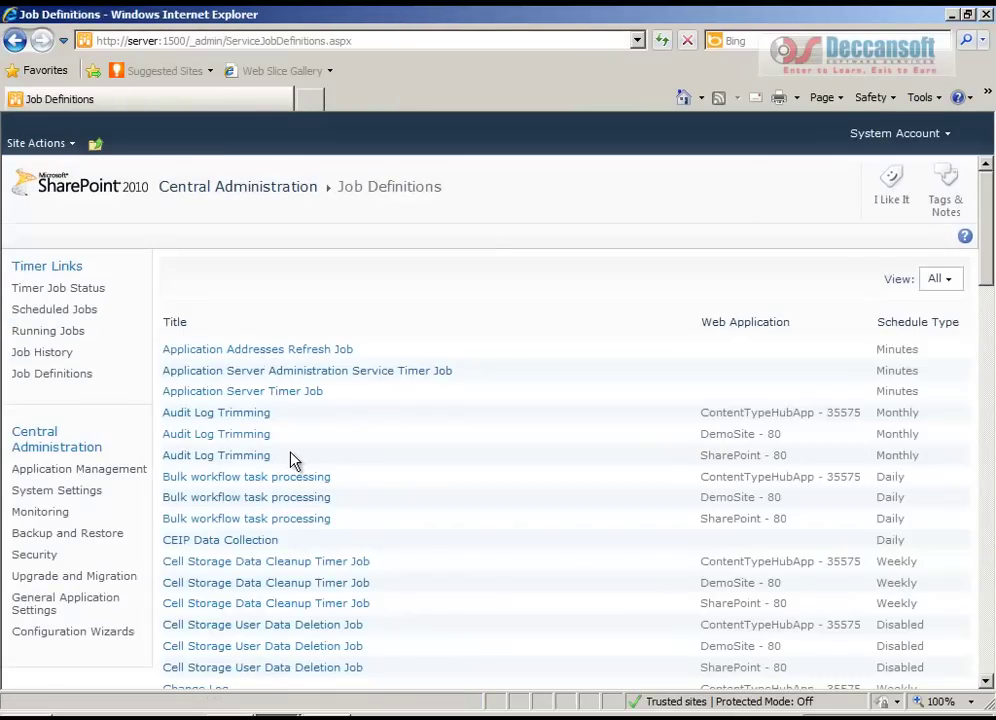
- Run the Document ID enable/disable job immediately for the DemoSite - 80 web application
scroll(293, 459, down, 5)
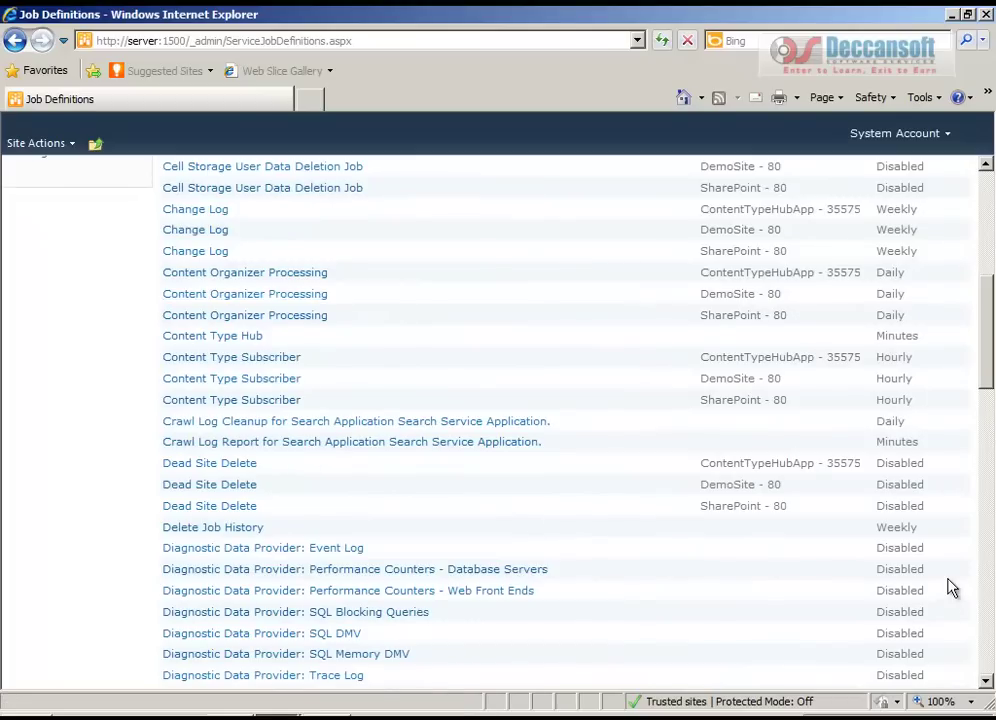
scroll(307, 467, down, 1)
scroll(310, 465, down, 4)
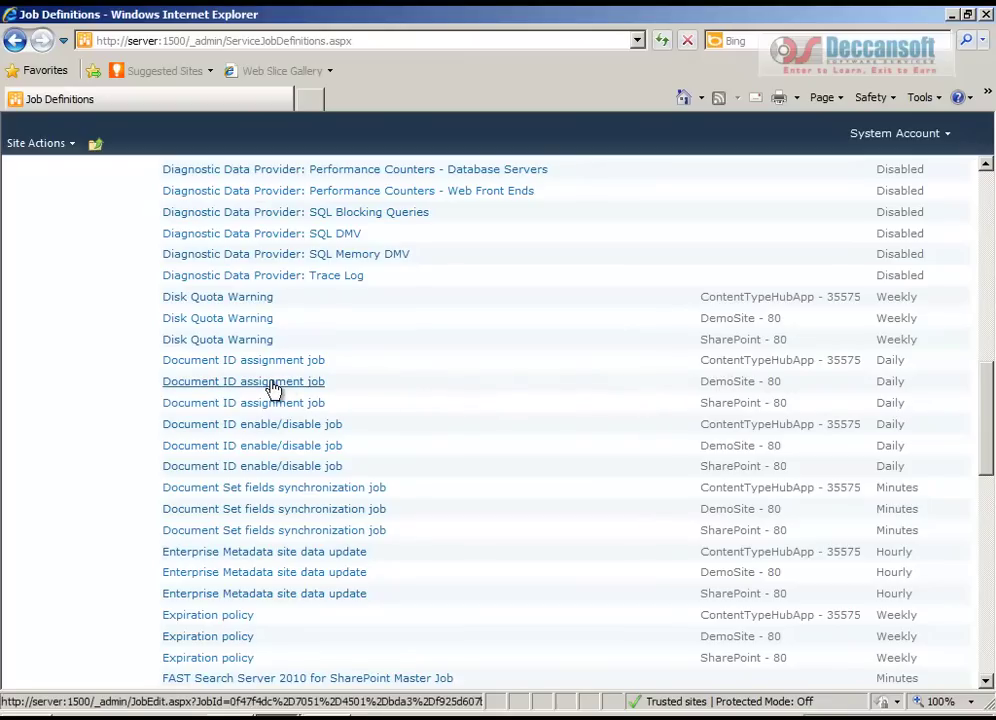
double_click(730, 390)
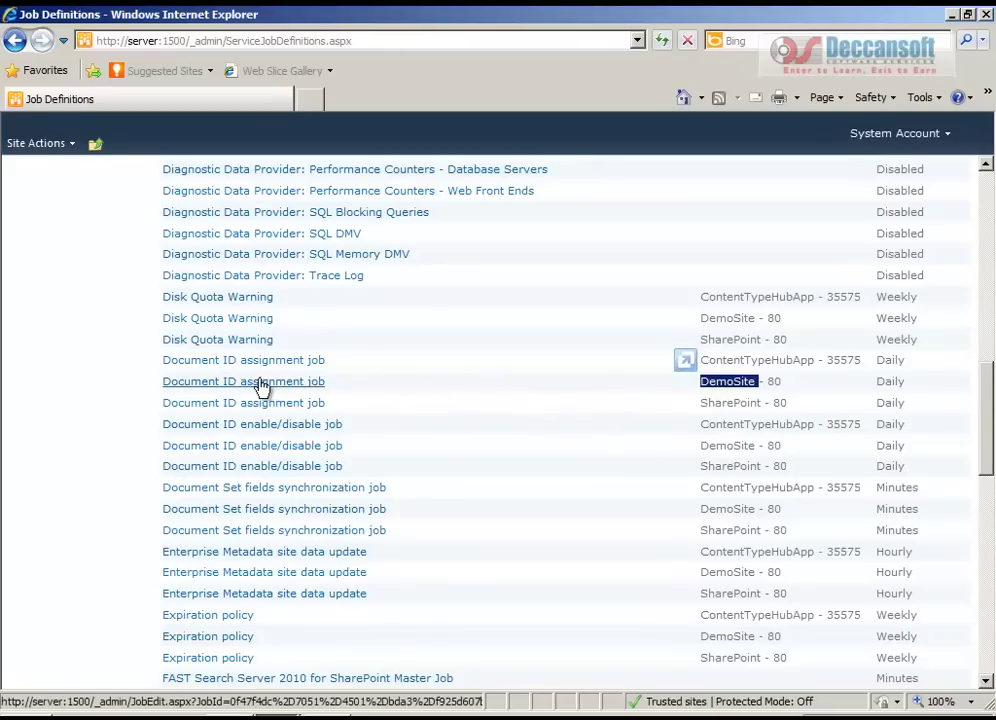
click(304, 450)
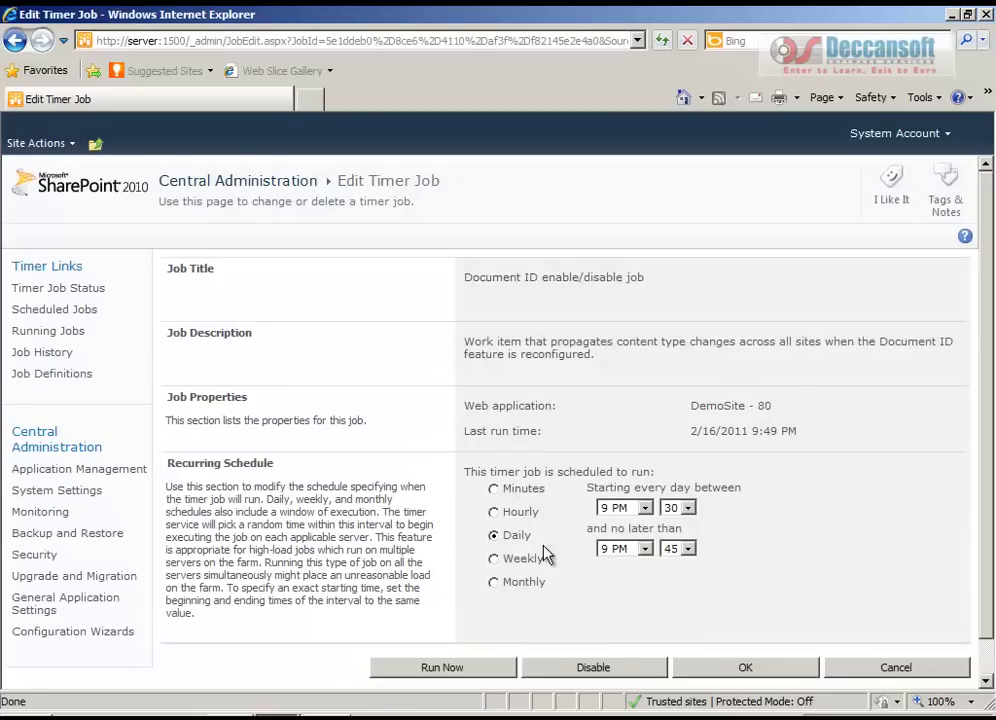
scroll(546, 555, down, 1)
click(450, 630)
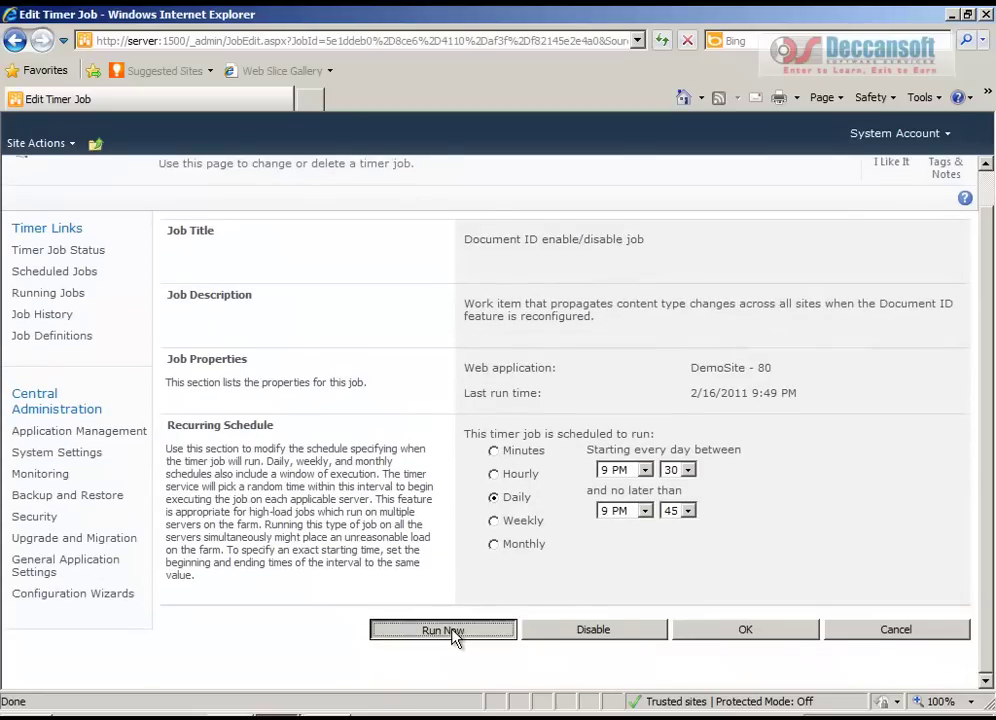
- Run the Document ID assignment job immediately for the DemoSite - 80 web application
scroll(452, 624, down, 10)
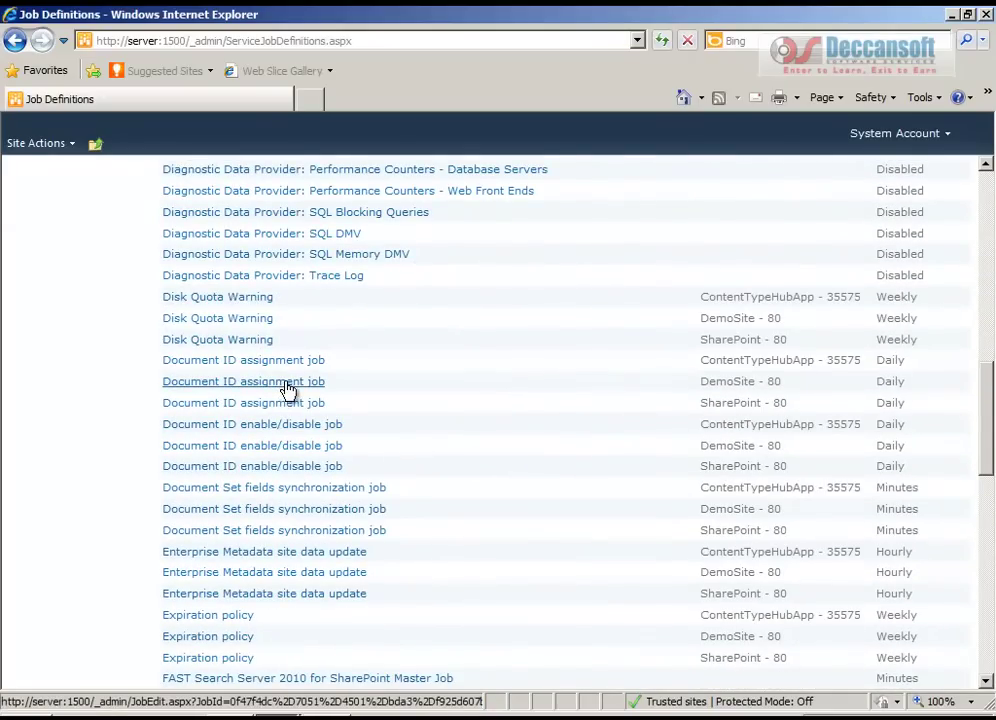
click(286, 389)
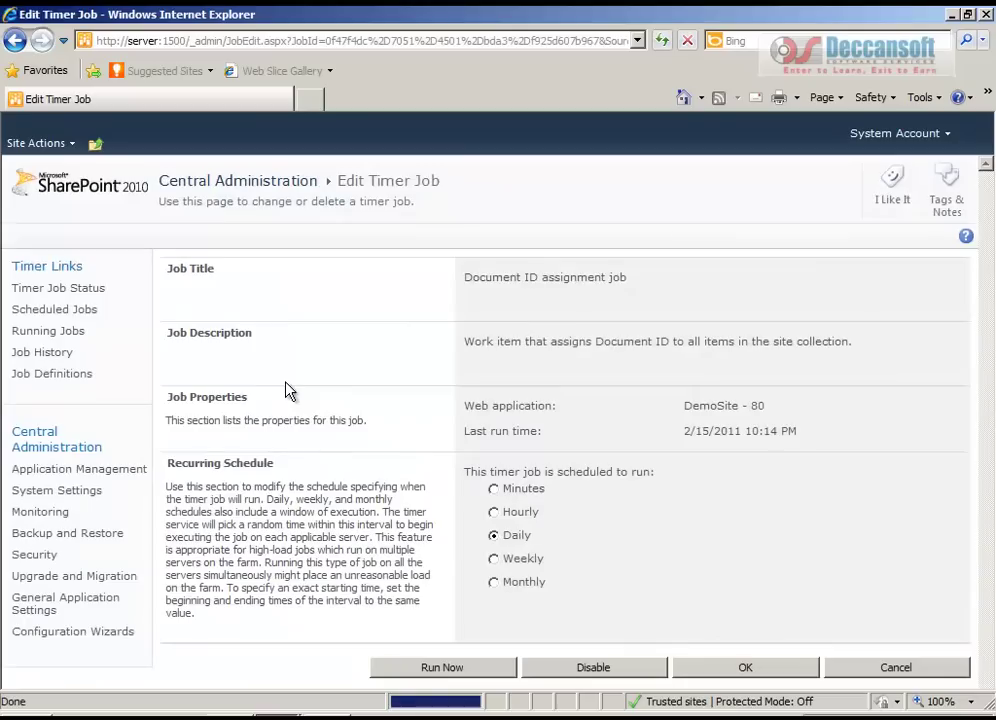
click(424, 670)
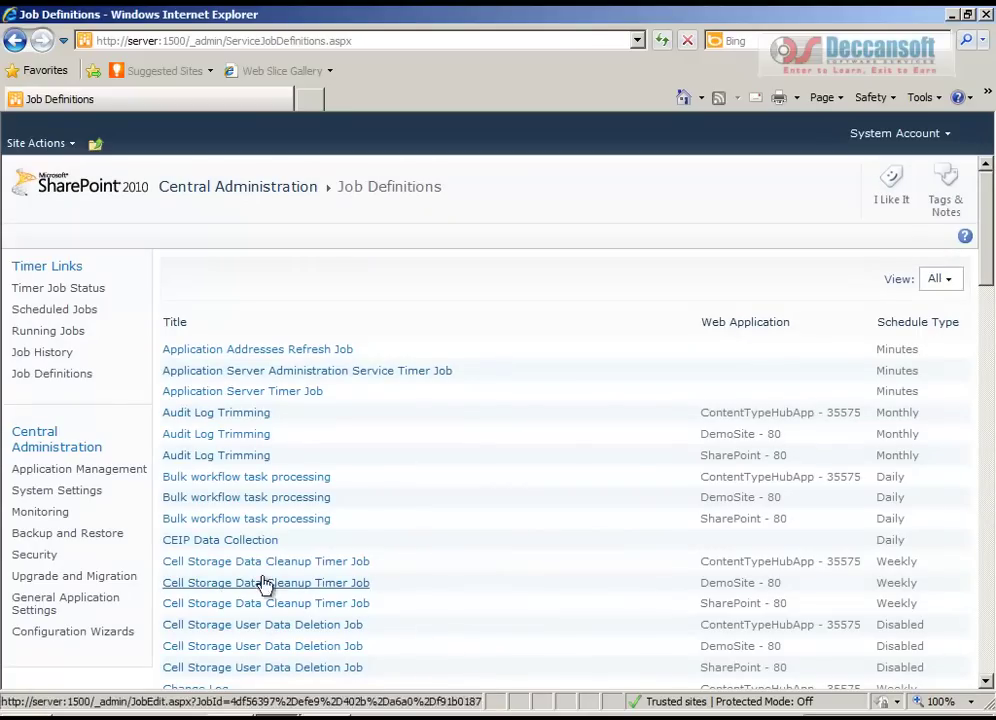
- Check the job history, running jobs, scheduled jobs and timer job status for the two DemoSite - 80 Document ID jobs
click(50, 356)
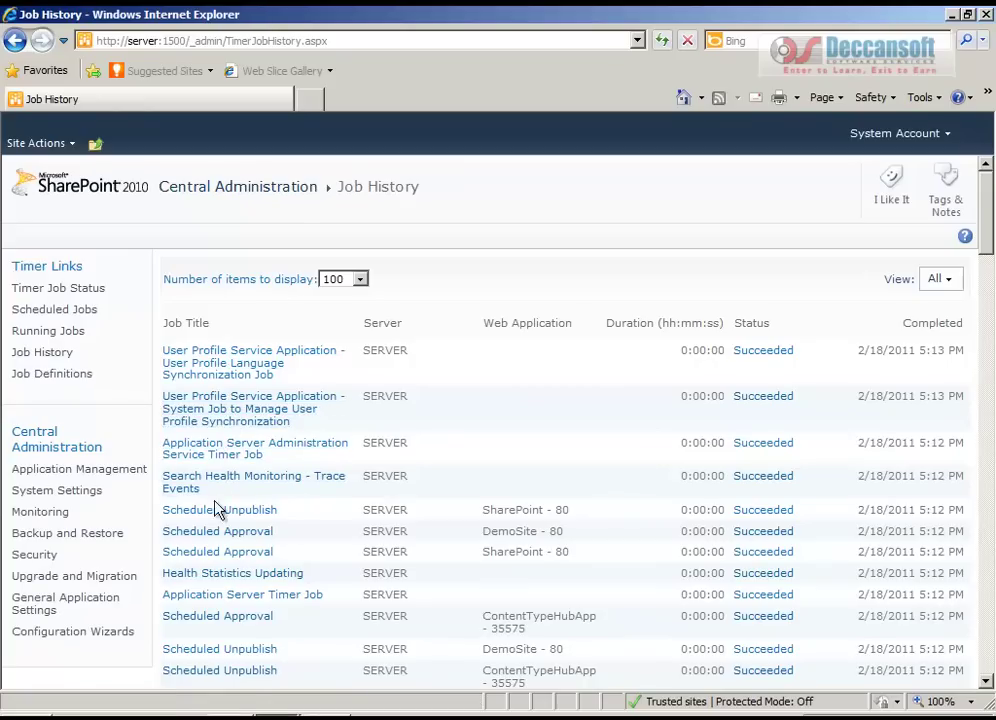
click(48, 331)
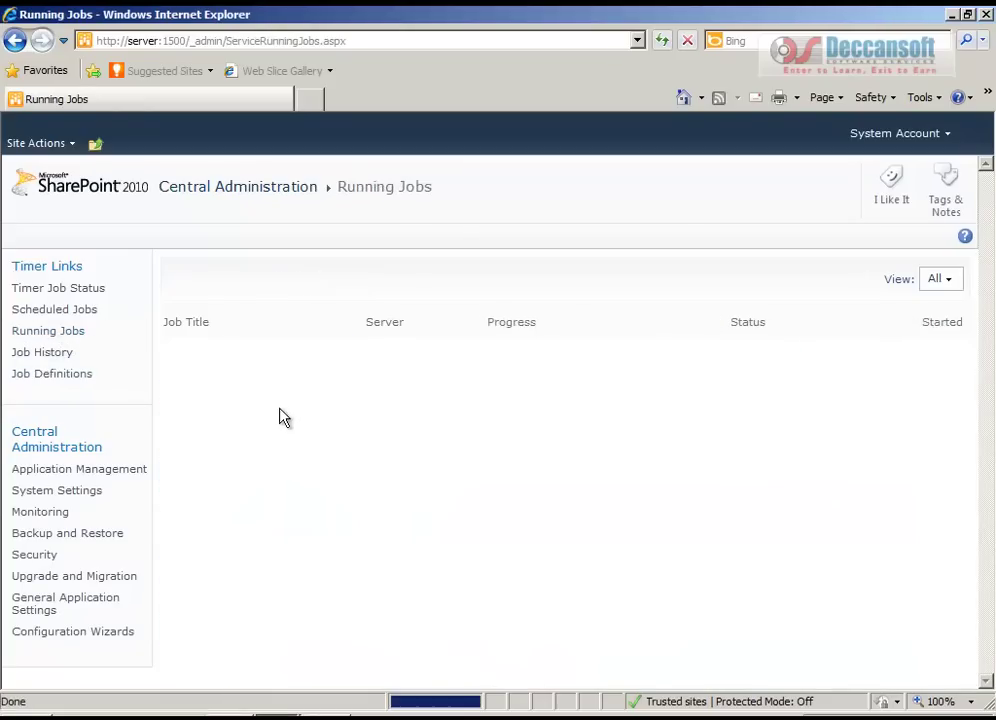
click(46, 332)
click(58, 312)
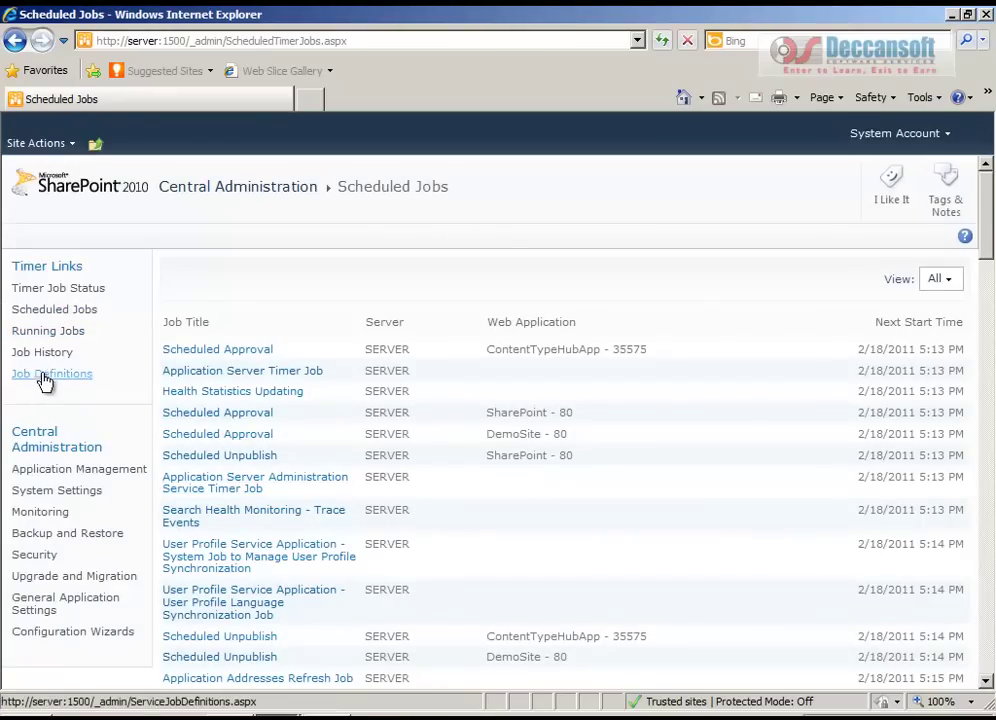
click(61, 292)
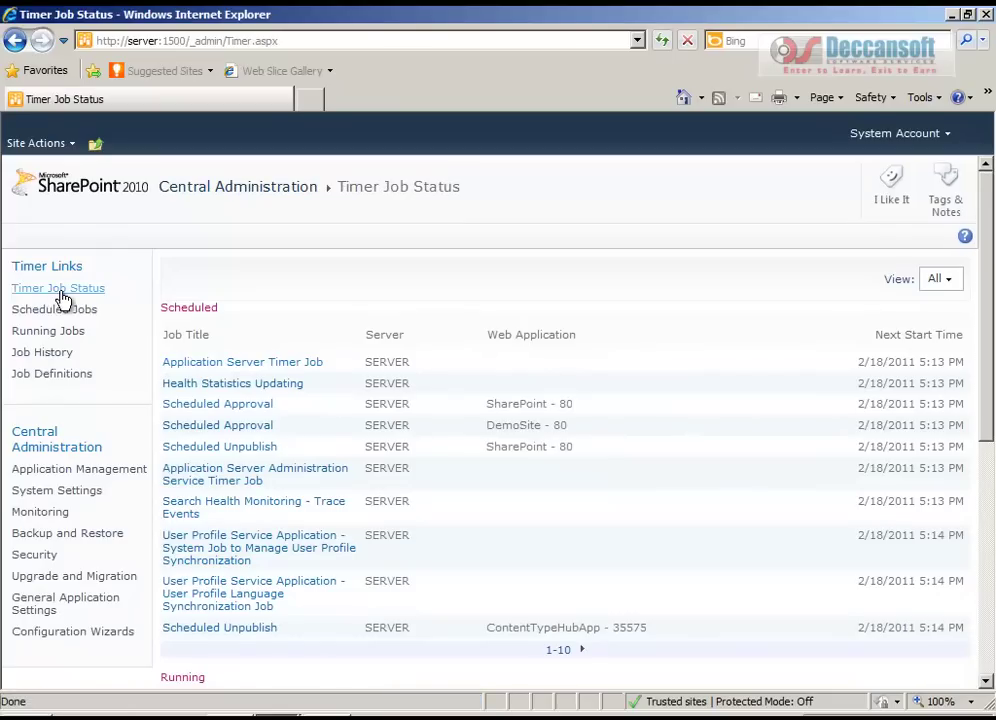
click(55, 338)
click(48, 354)
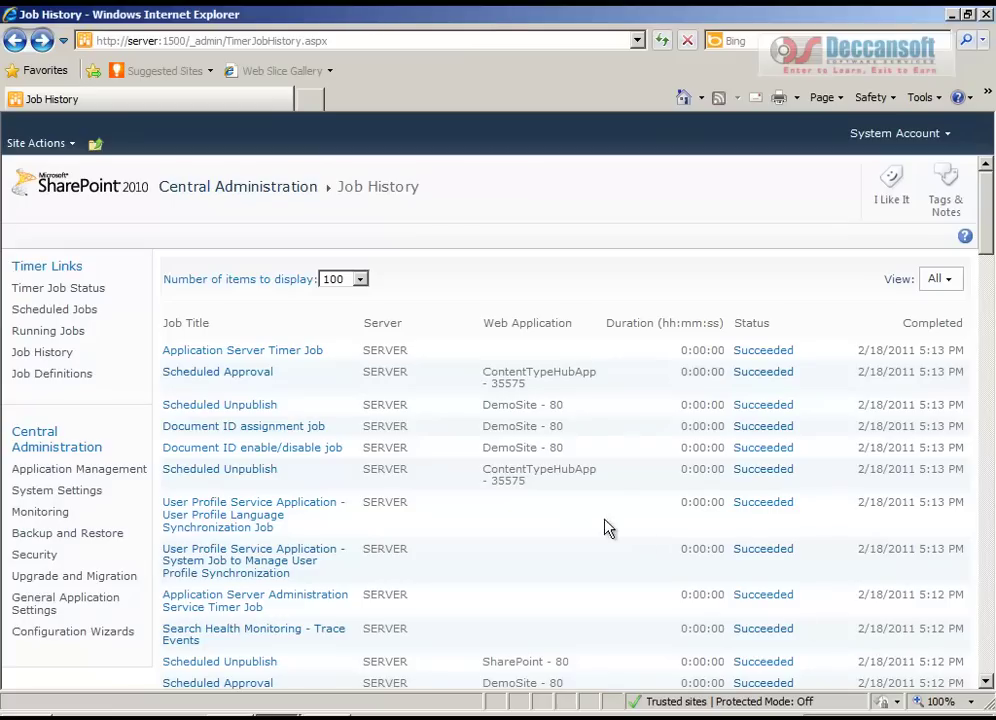
drag(484, 425, 576, 433)
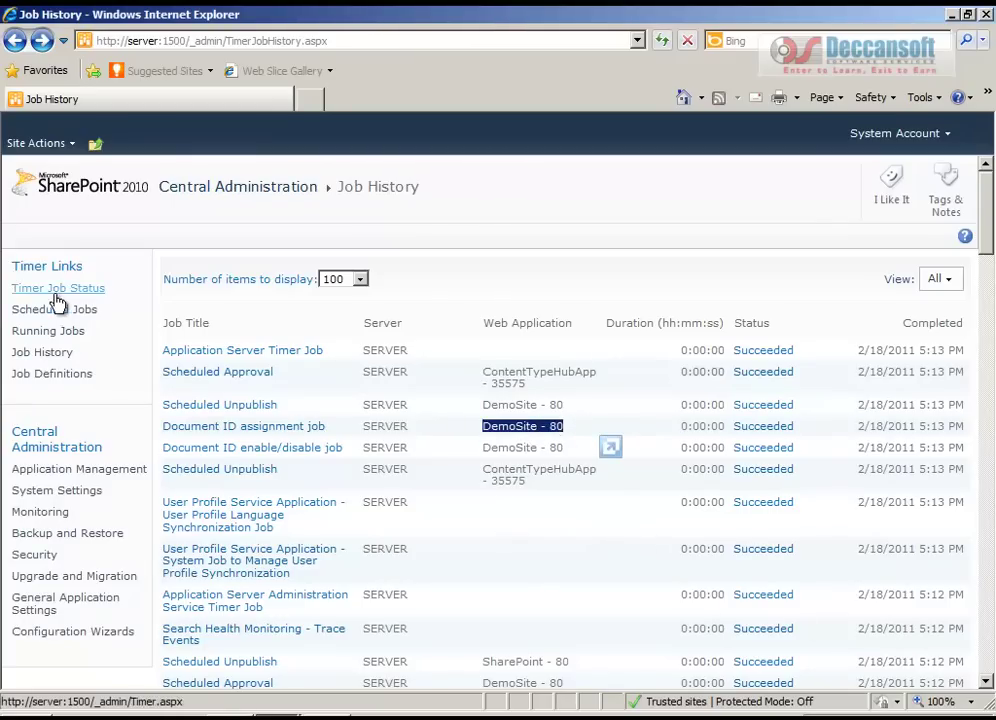
- View the list of web applications under Application Management
click(76, 470)
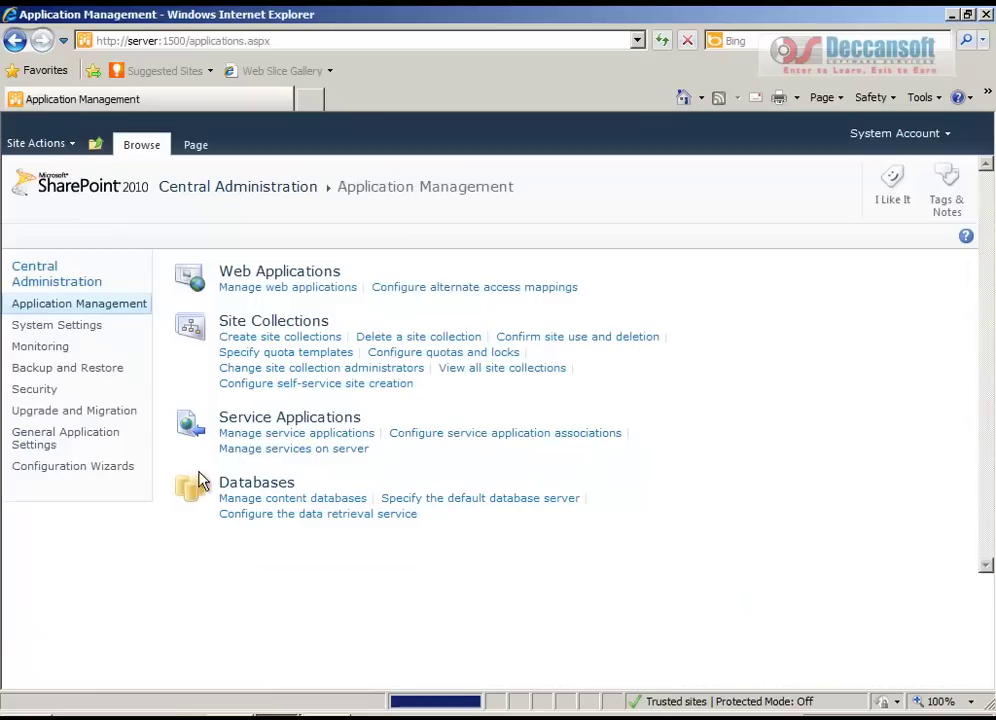
click(270, 295)
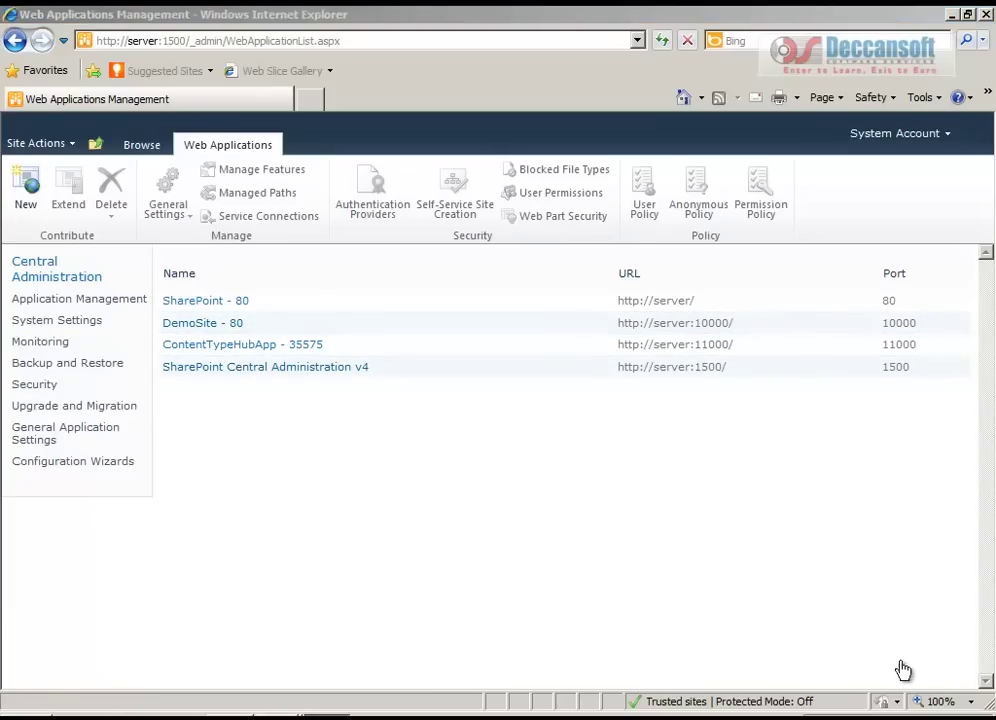
- Switch to the Word notes and read the steps for adding the Document ID to a document library
key(alt+Tab)
drag(113, 412, 298, 414)
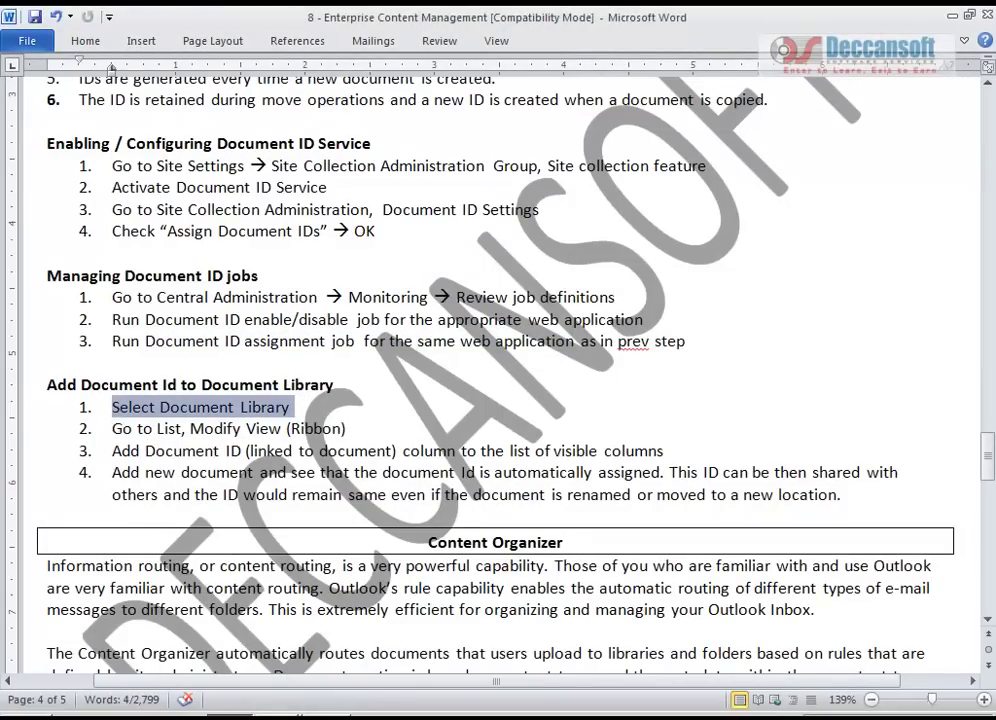
drag(157, 429, 287, 444)
drag(152, 451, 232, 452)
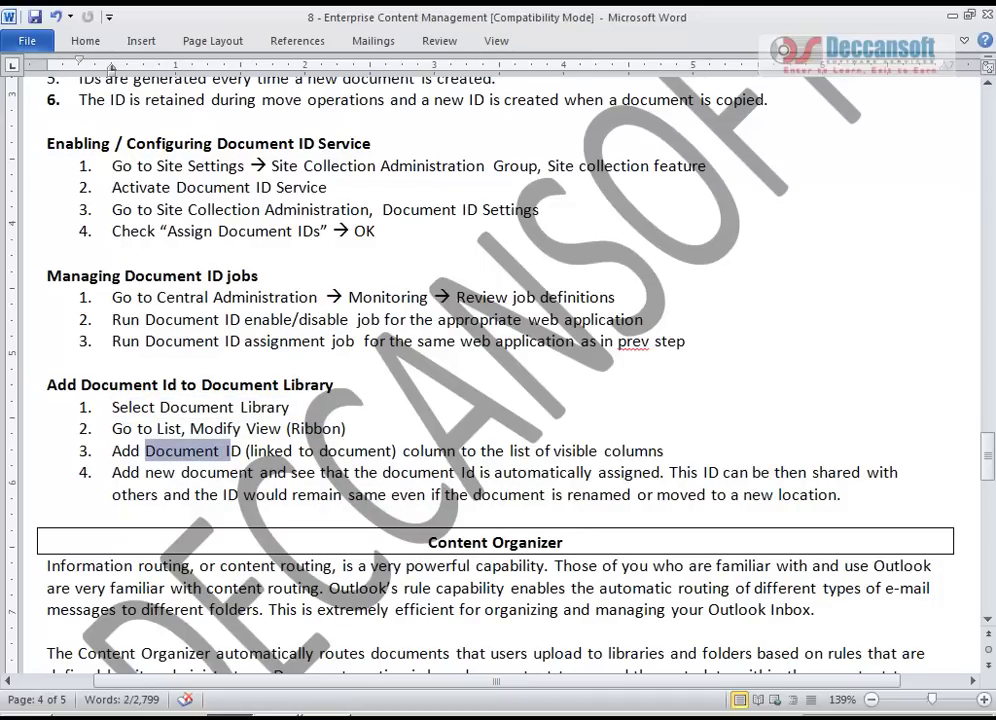
click(232, 452)
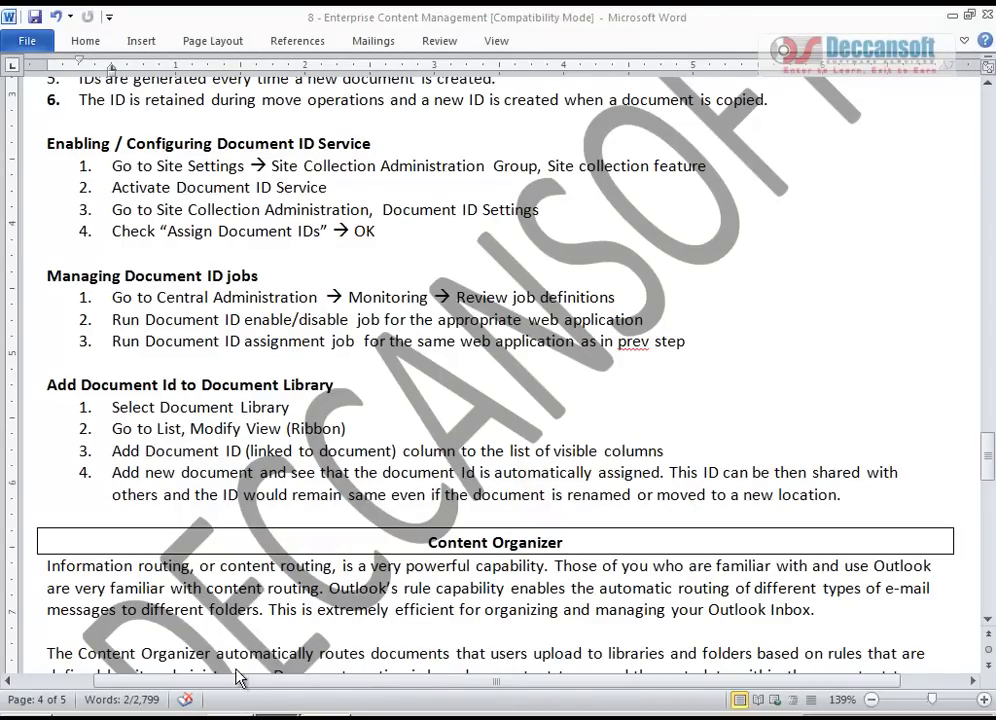
- Switch to the Top Level site, modify the All Documents view of Shared Documents and display its ID column
key(alt+Tab)
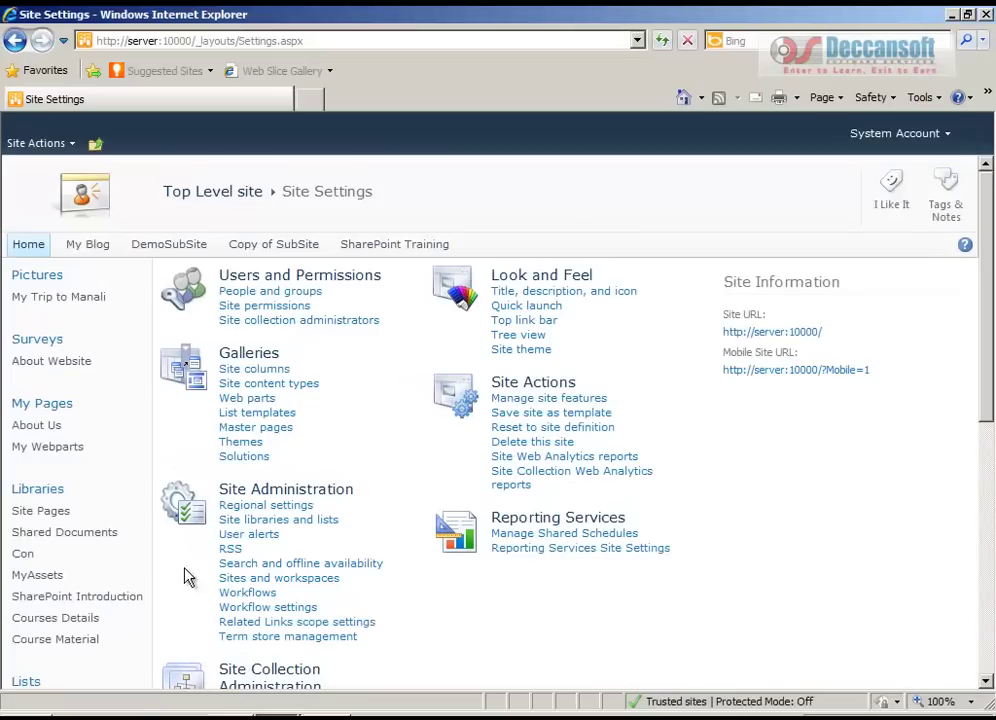
click(65, 535)
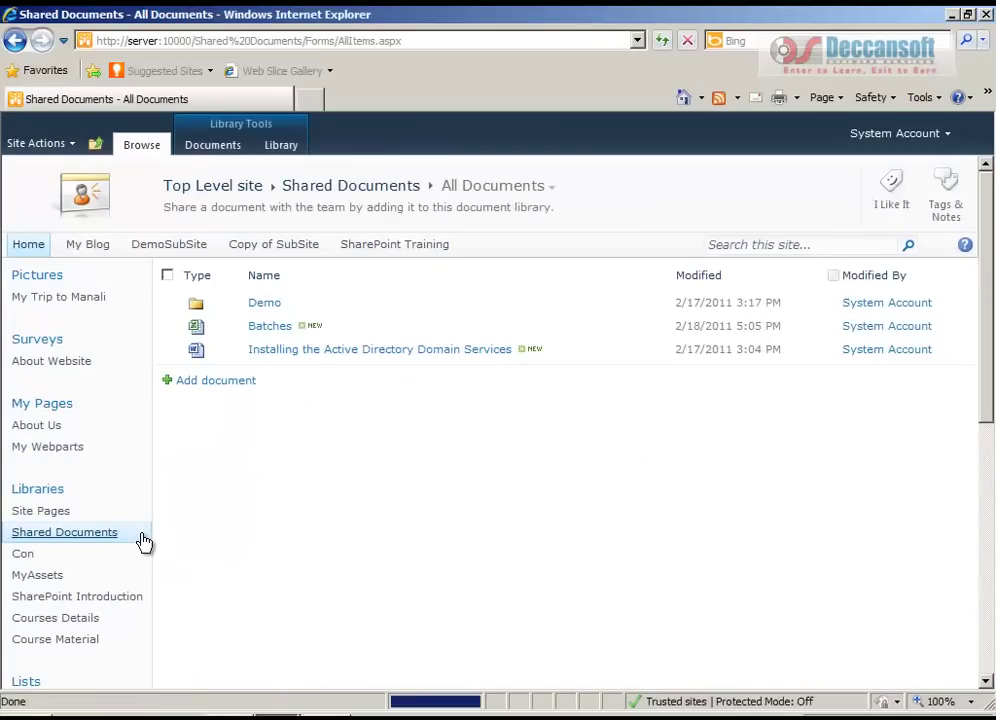
click(281, 145)
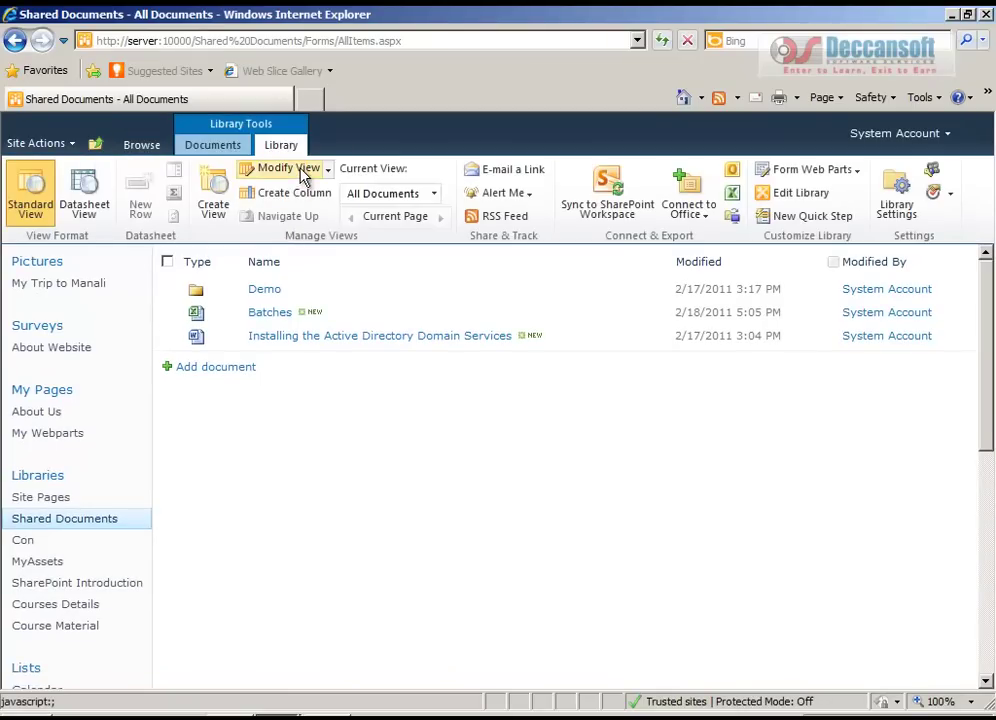
click(303, 172)
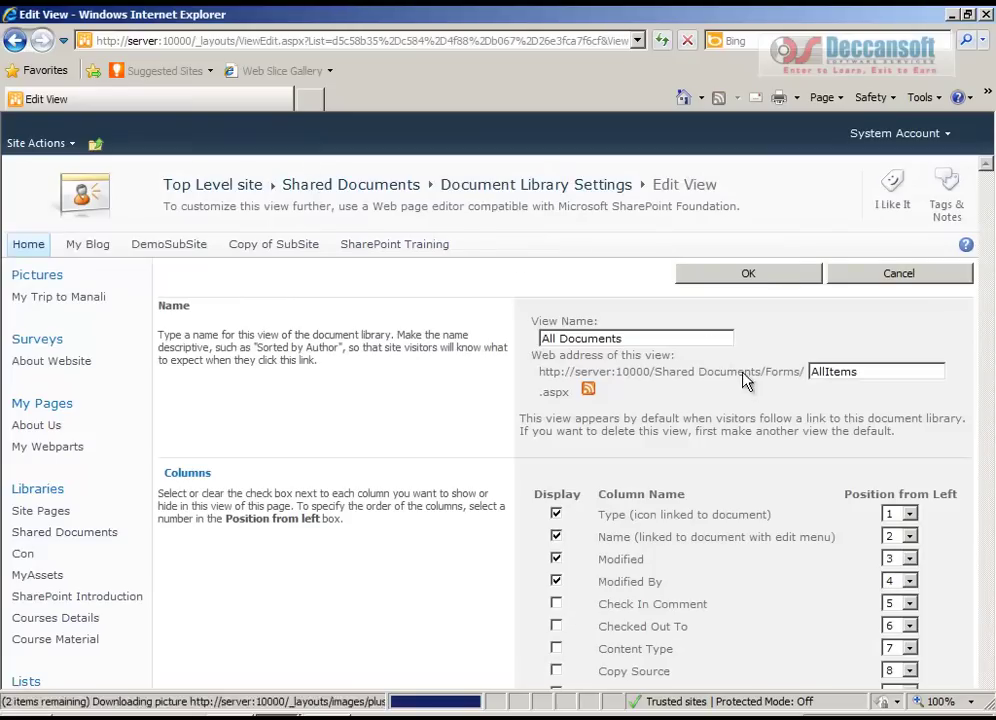
scroll(743, 392, down, 5)
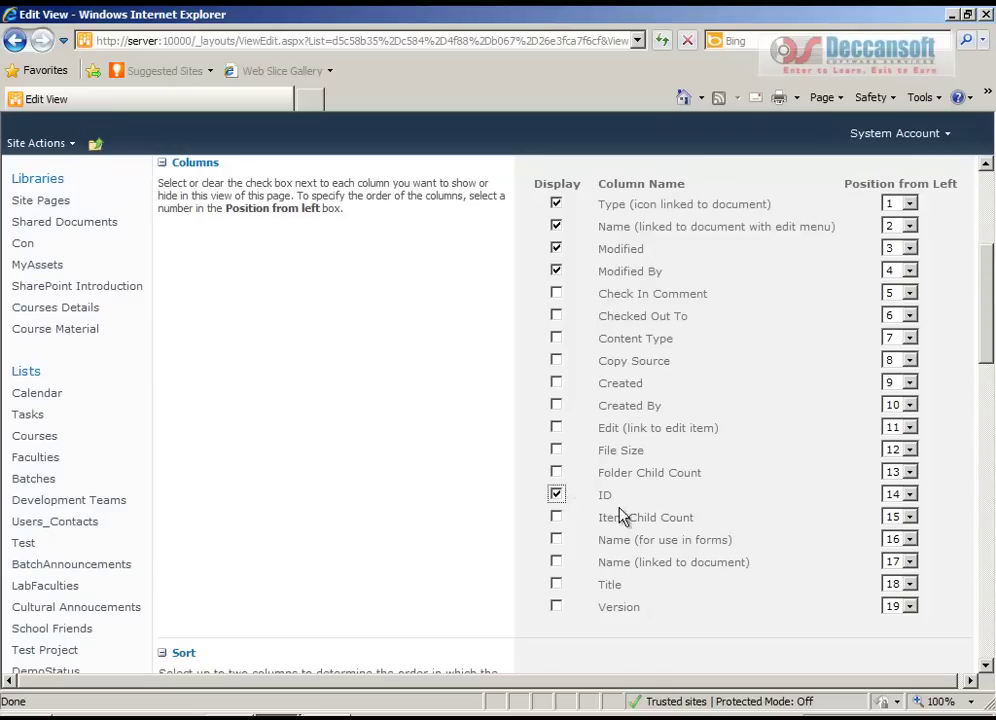
scroll(672, 570, down, 2)
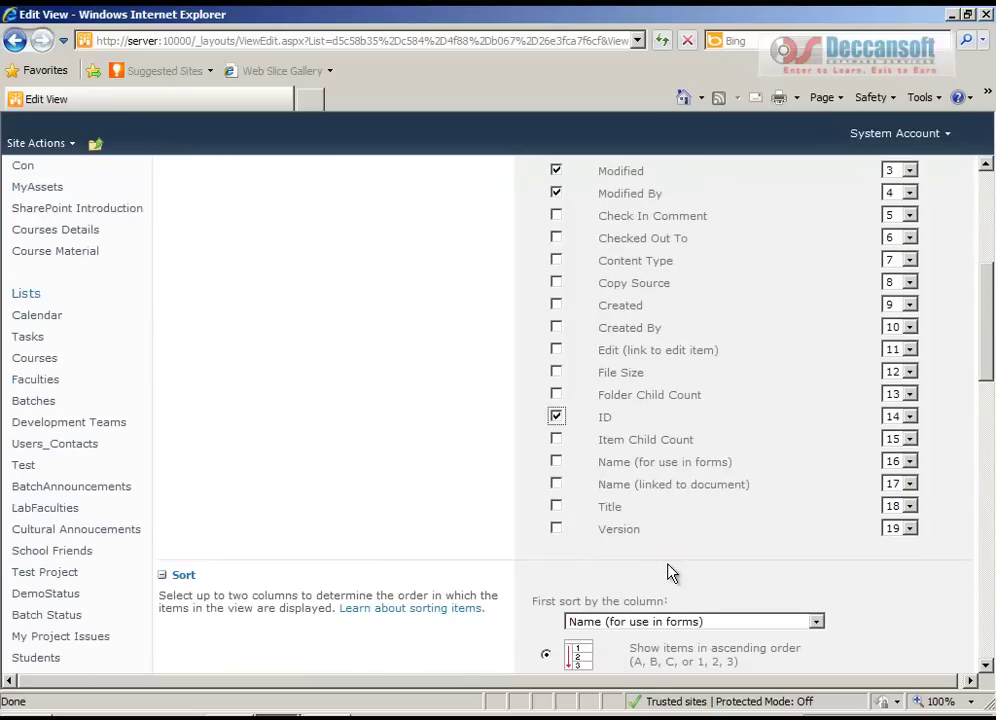
scroll(760, 380, up, 2)
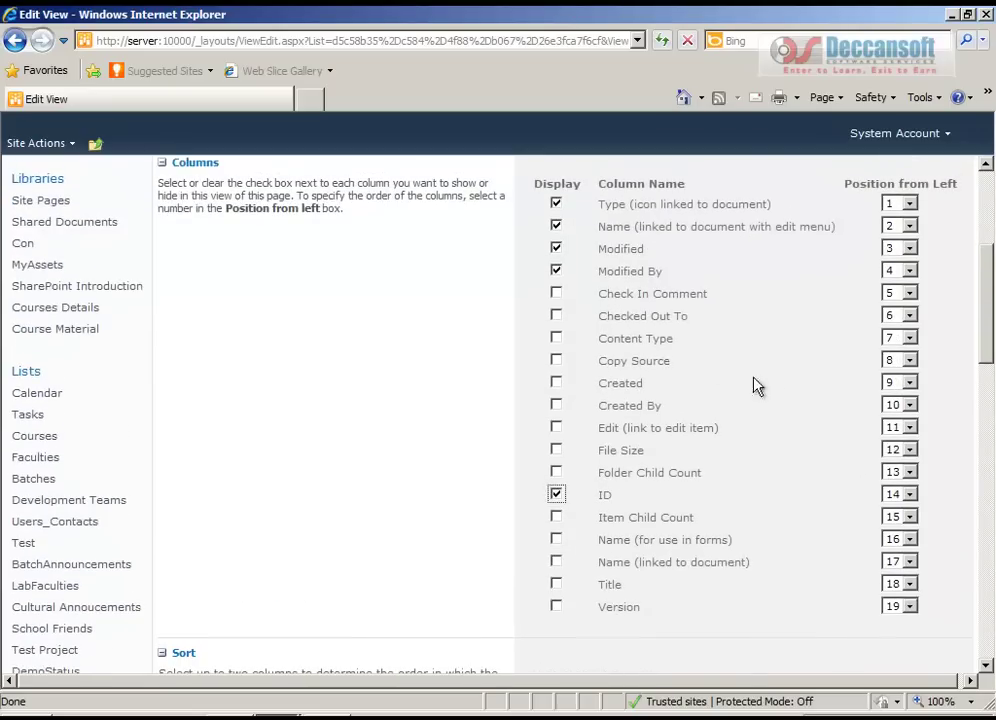
- Hide the Modified By column, set the ID column's position from left to 4, and save the view
click(556, 270)
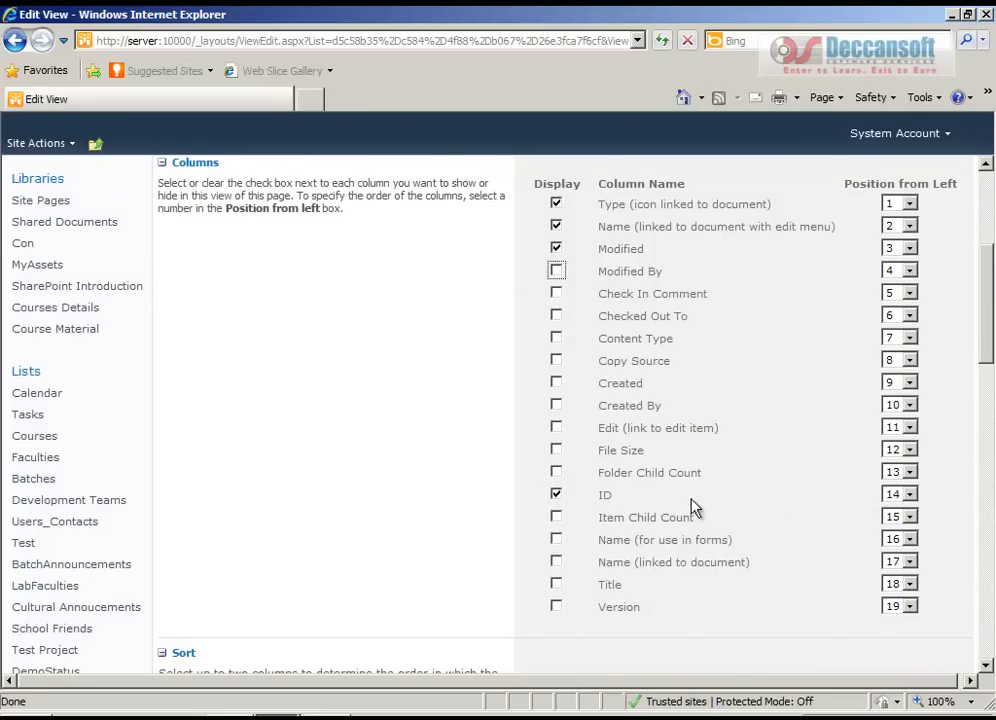
click(894, 495)
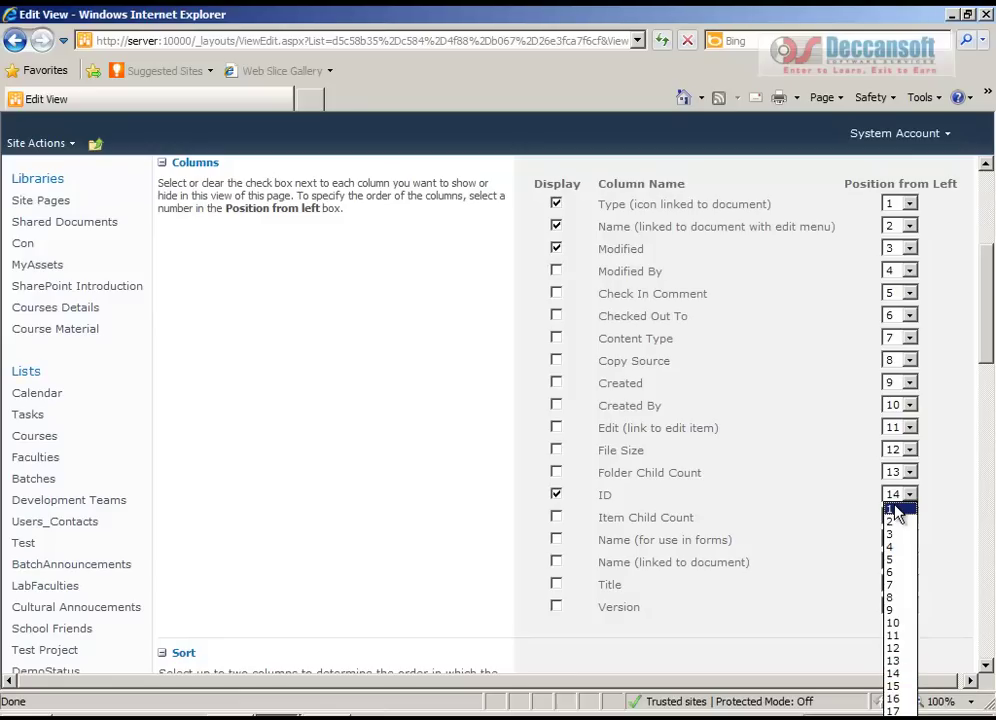
click(894, 547)
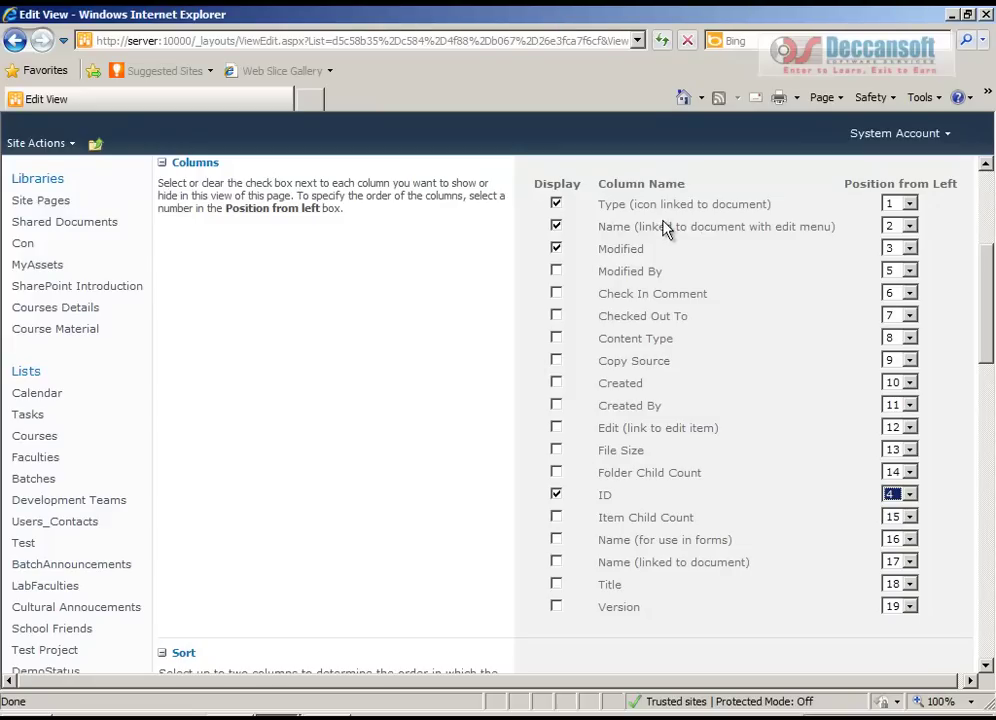
scroll(661, 500, down, 1)
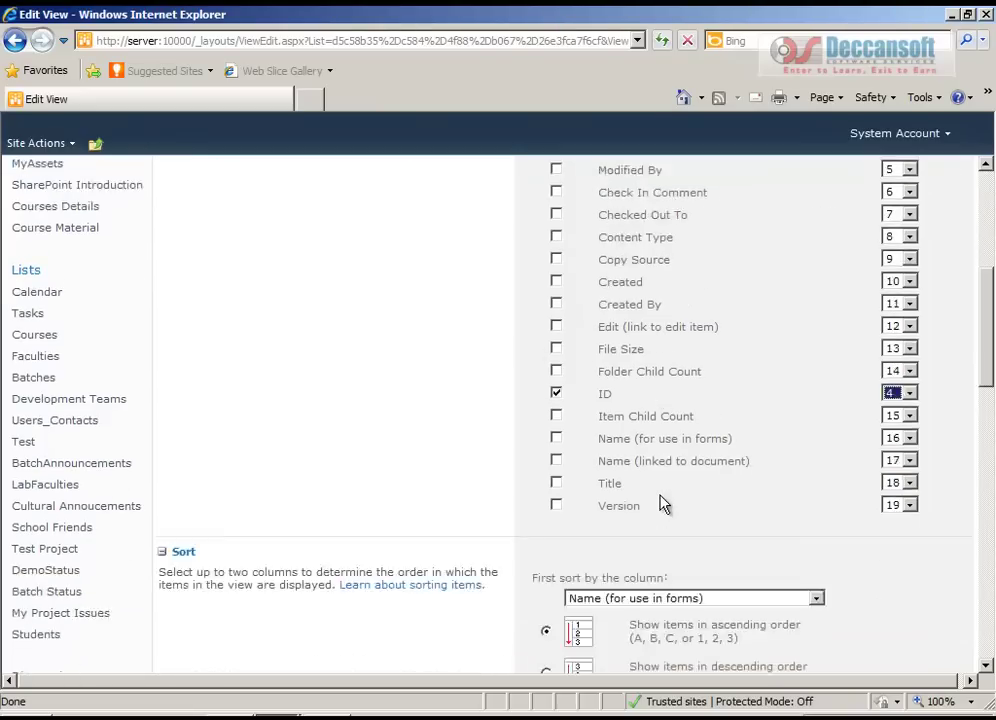
scroll(661, 505, down, 12)
click(746, 606)
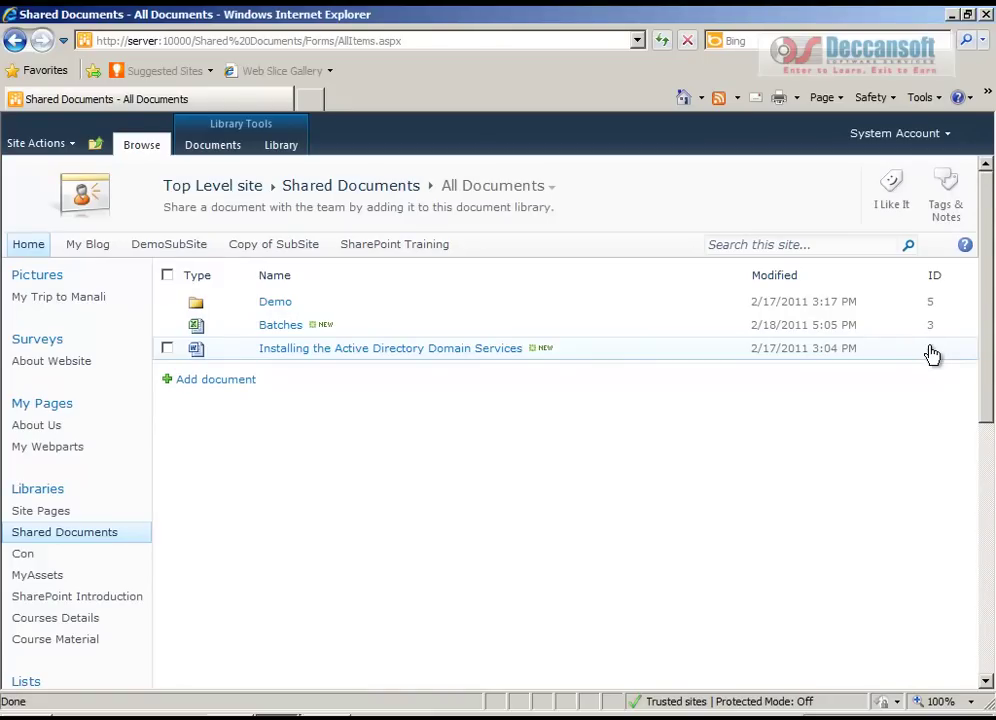
- Upload the document "4 - Managing Sites in Sharepoint" from the Temp folder to the root of Shared Documents
click(247, 386)
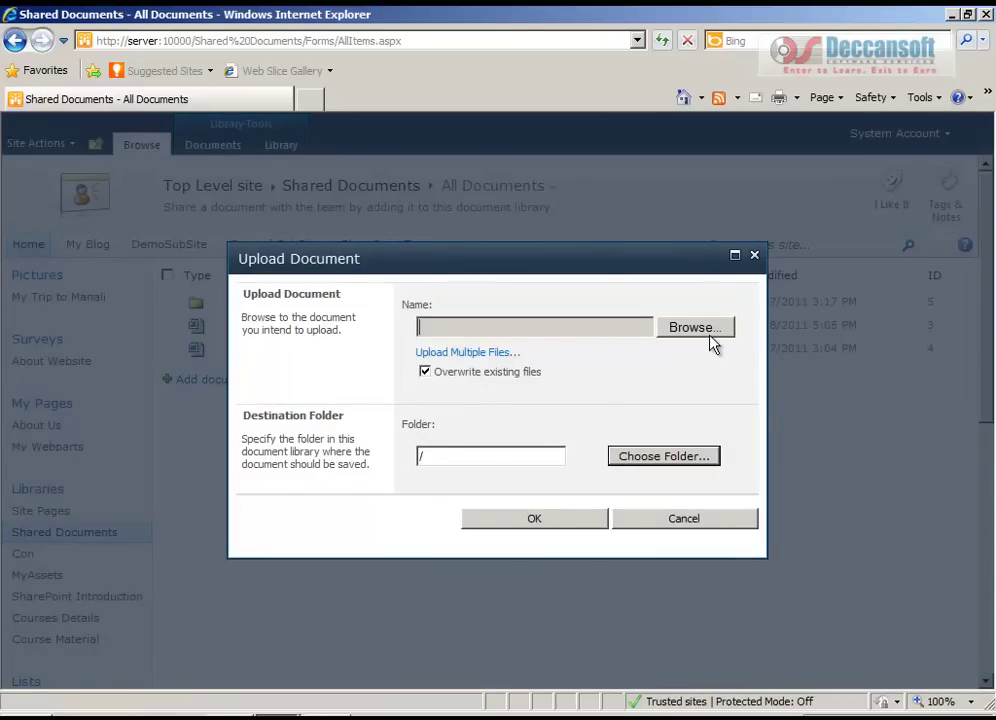
click(705, 334)
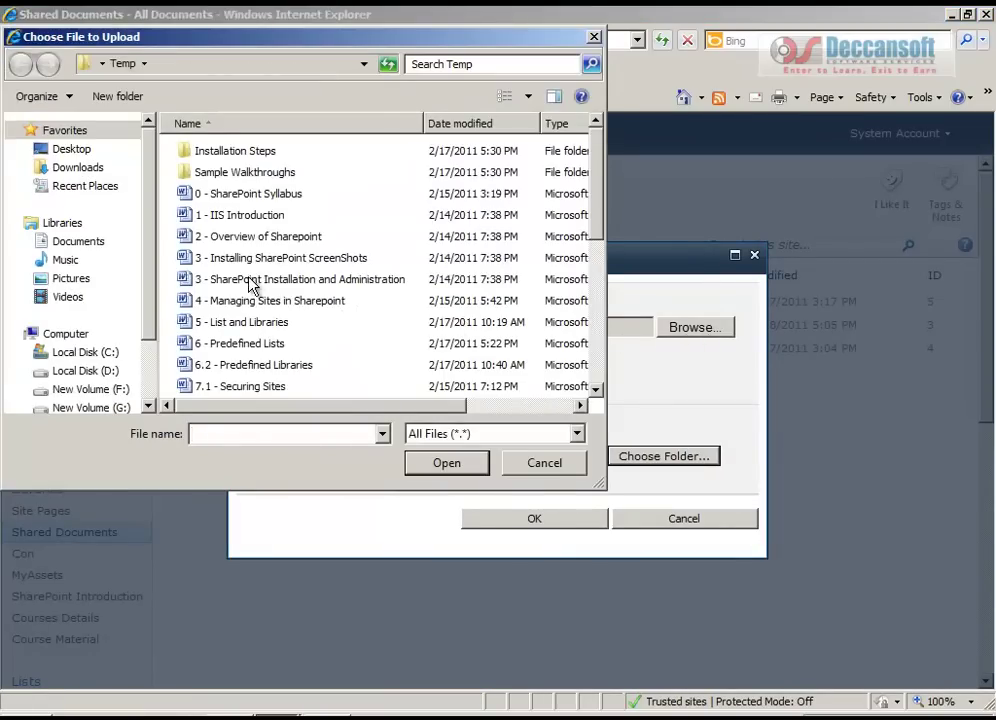
click(252, 301)
click(446, 462)
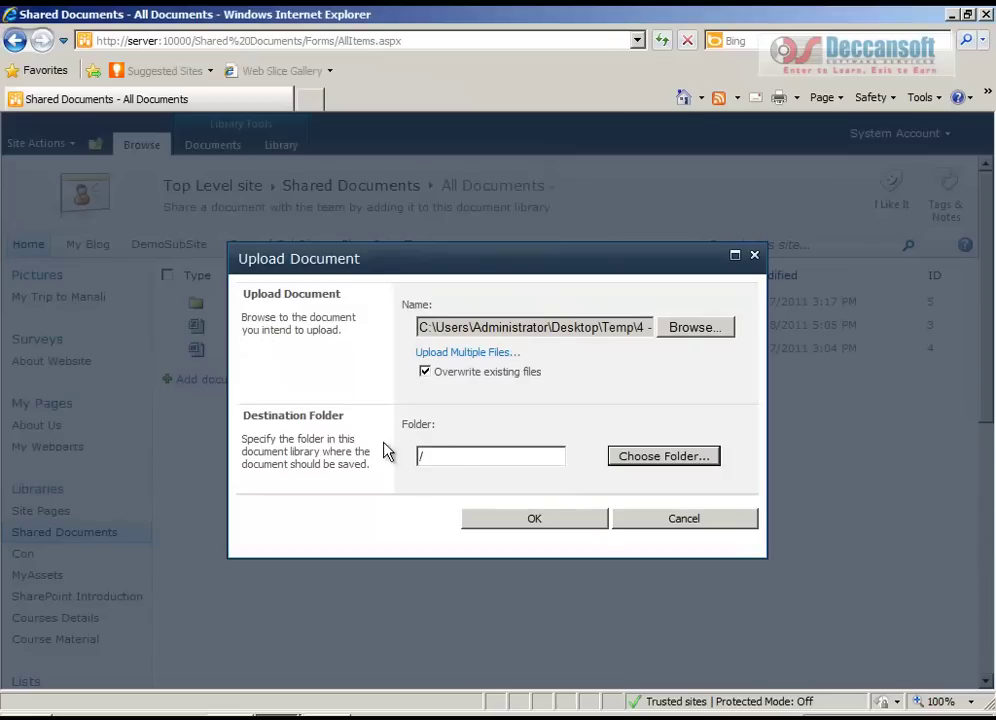
click(530, 527)
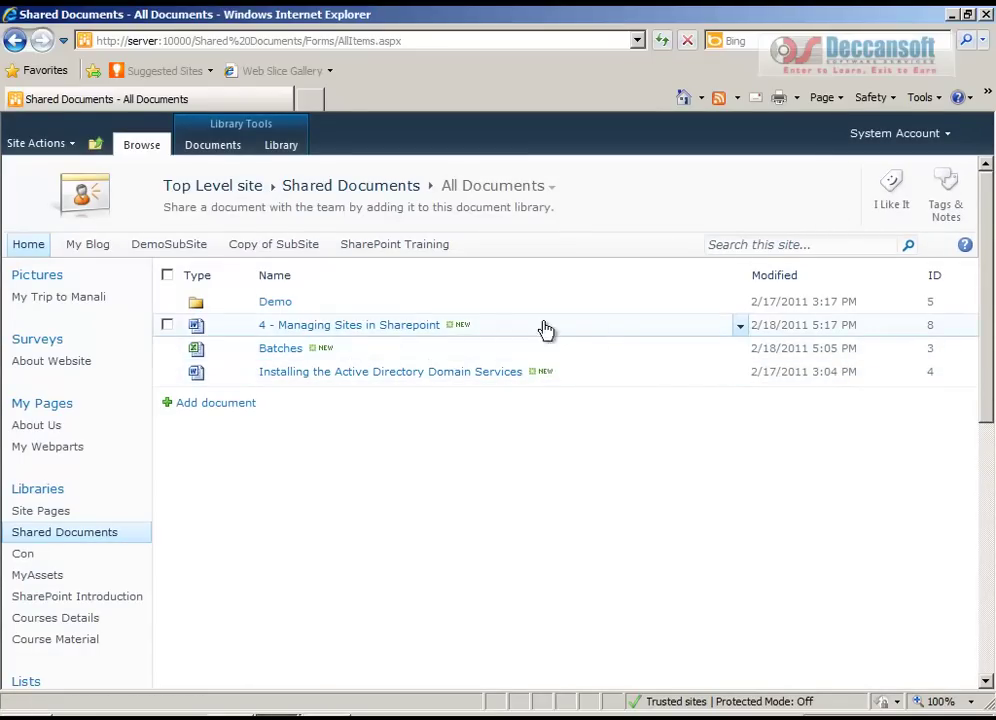
- Copy the URL of the document "4 - Managing Sites in Sharepoint" from its link properties
click(929, 328)
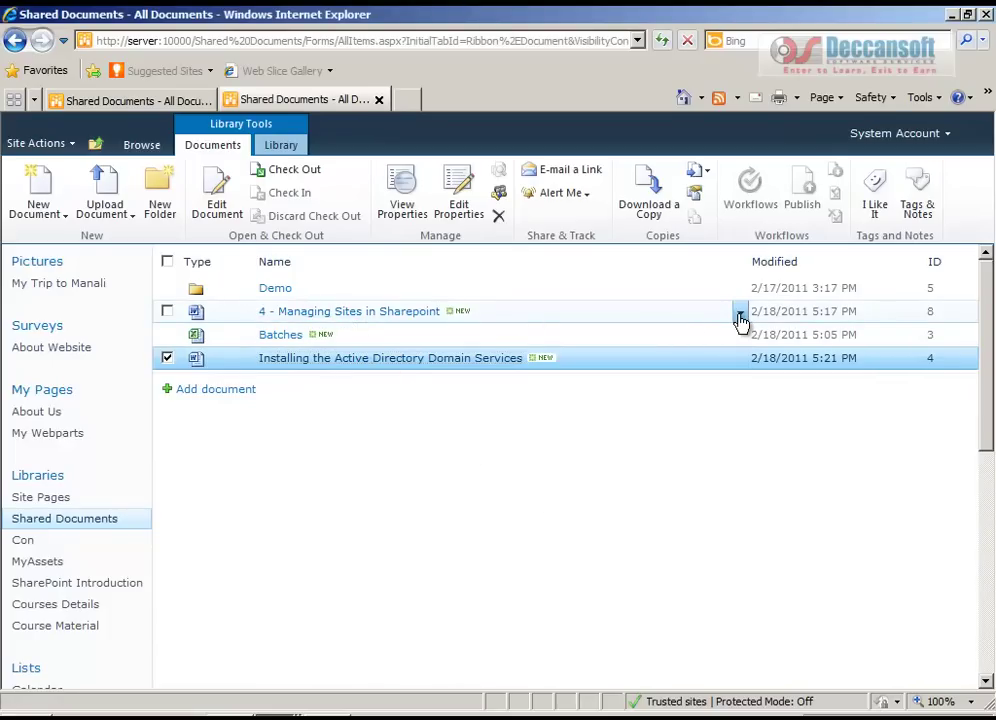
click(740, 316)
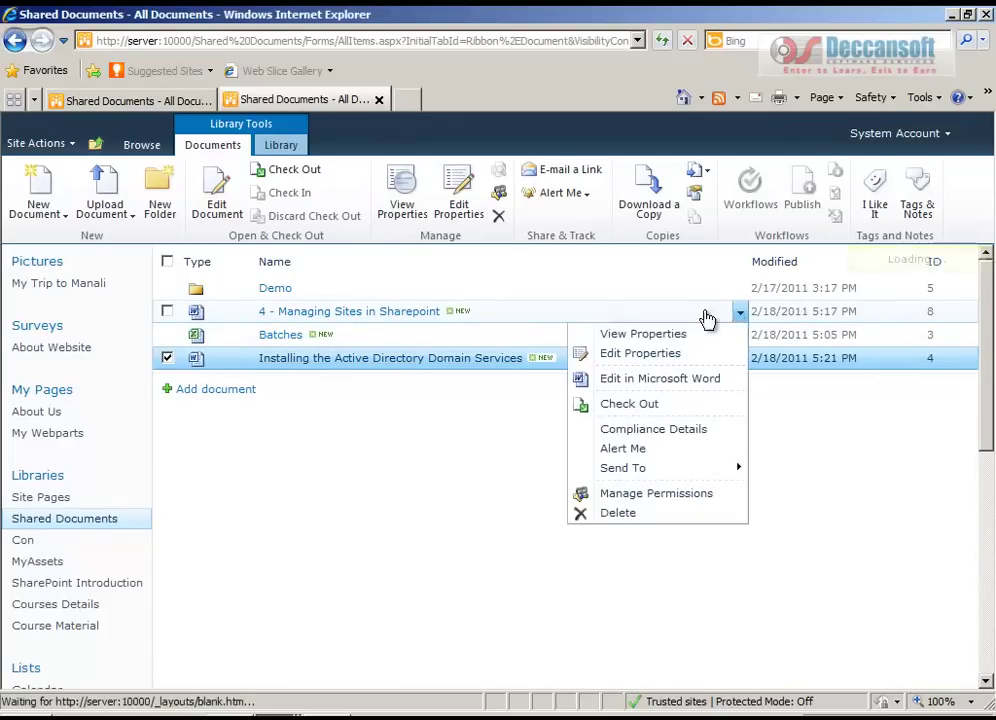
click(429, 452)
right_click(380, 316)
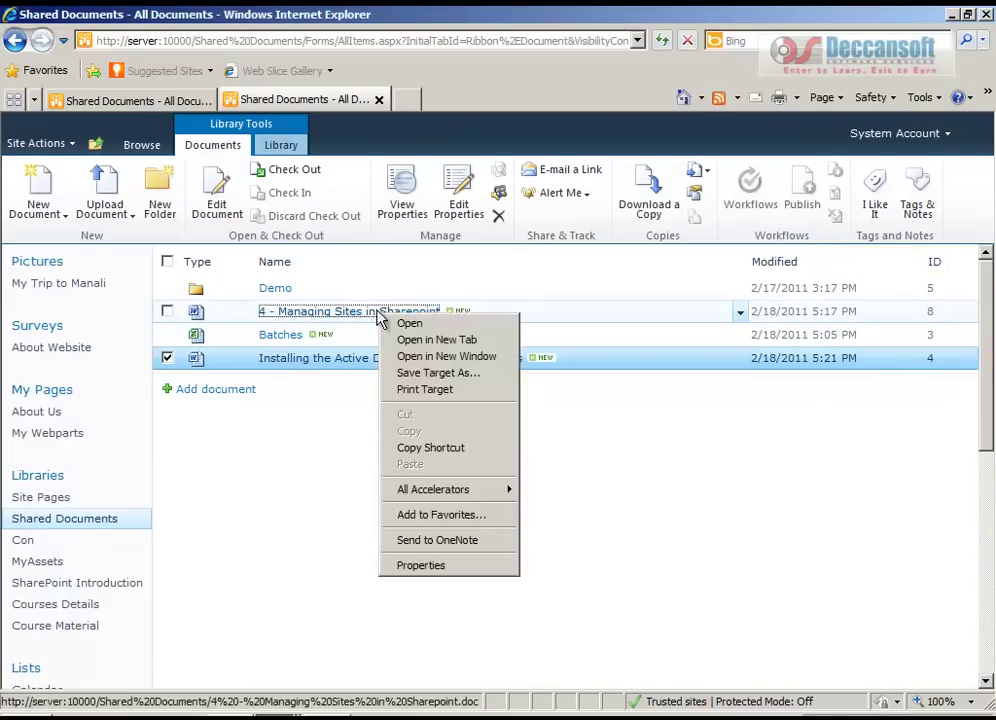
click(445, 568)
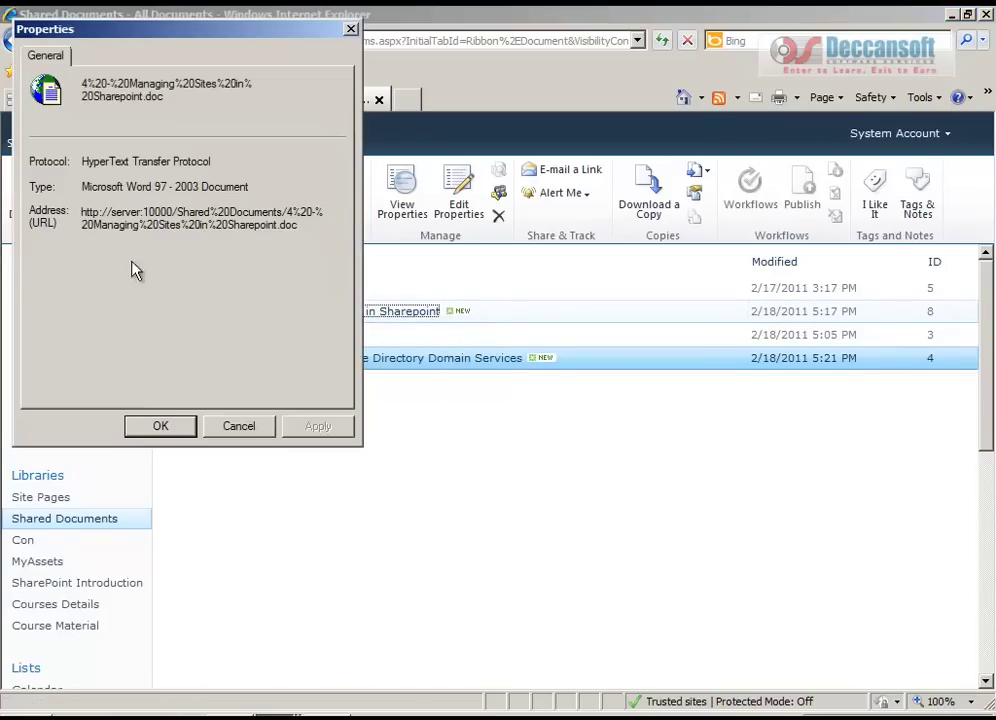
drag(84, 213, 256, 233)
key(ctrl+c)
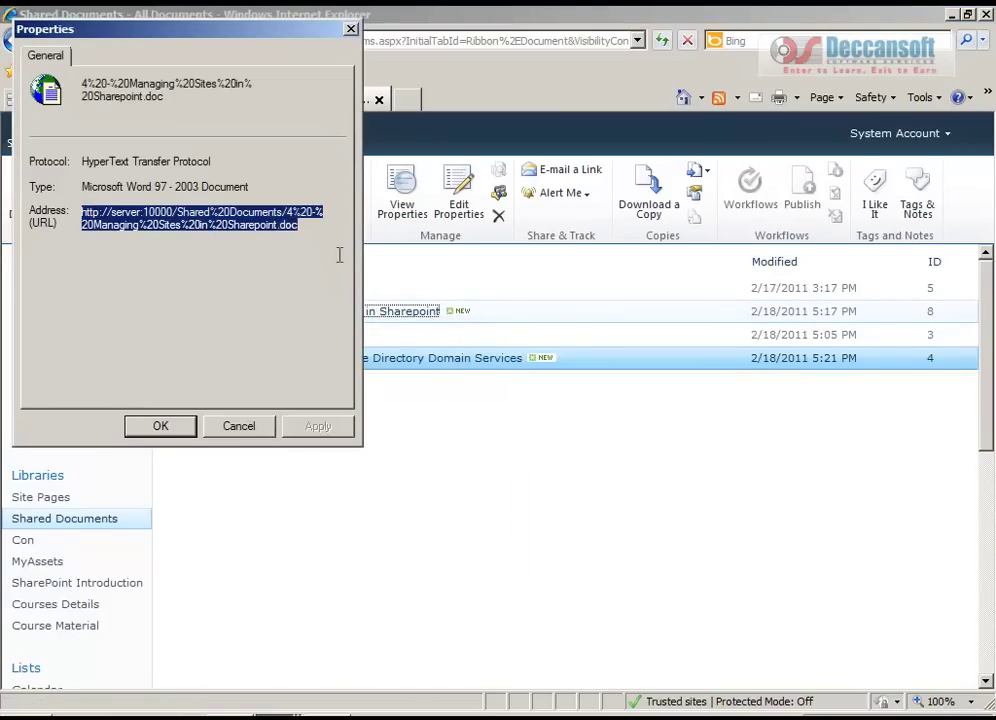
- Paste the copied document address into a new Notepad file, minimize Notepad and close the link properties in the browser
key(super)
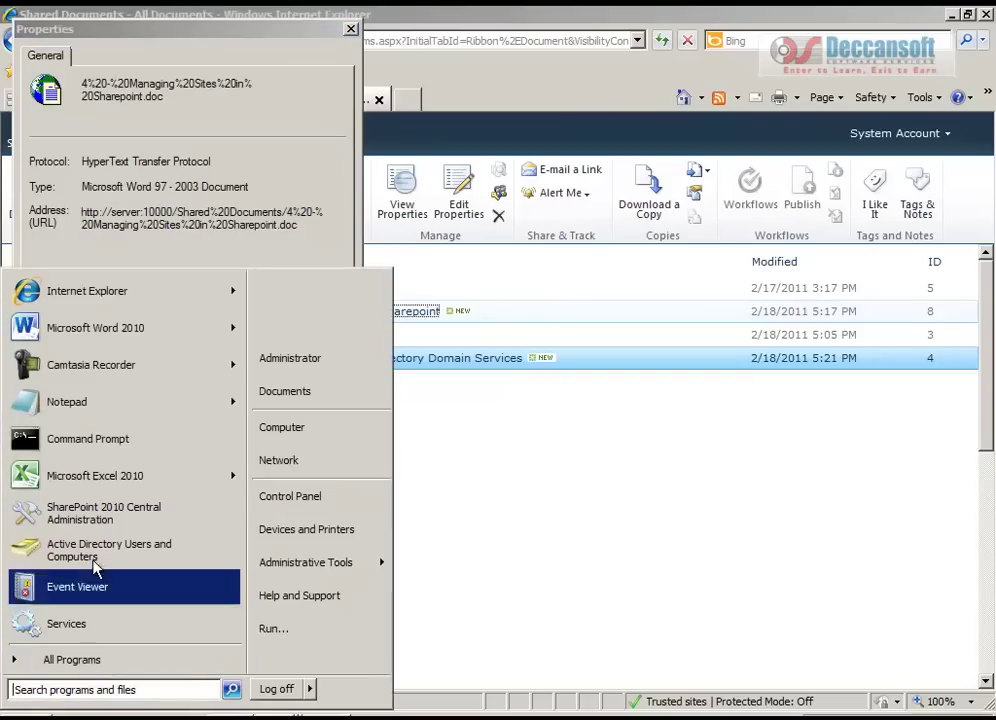
click(88, 400)
key(ctrl+v)
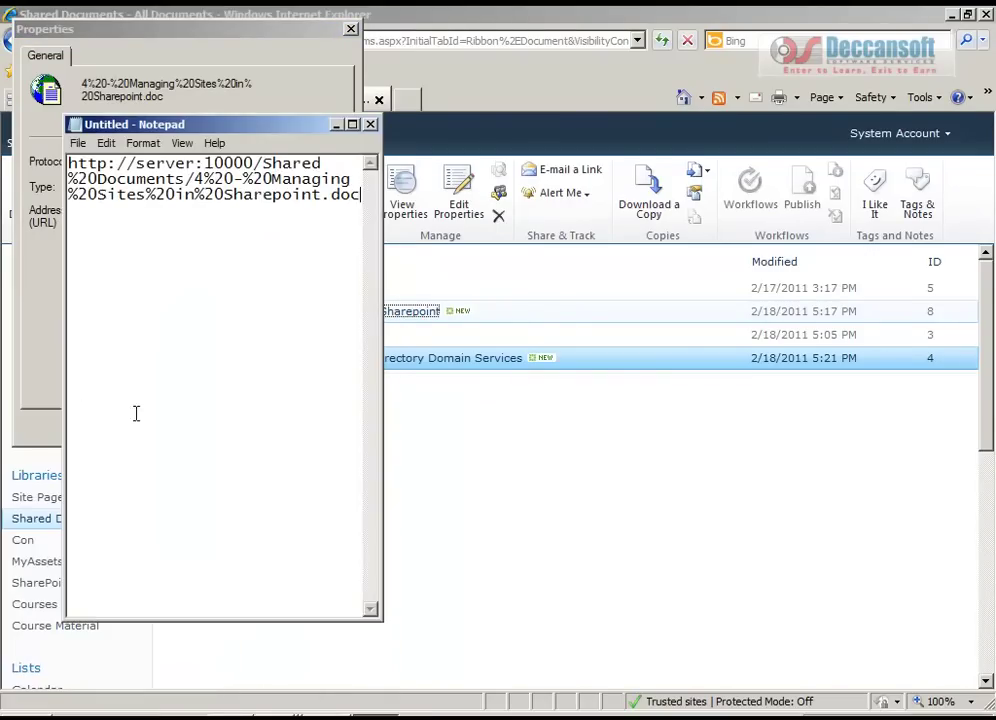
click(336, 124)
click(266, 430)
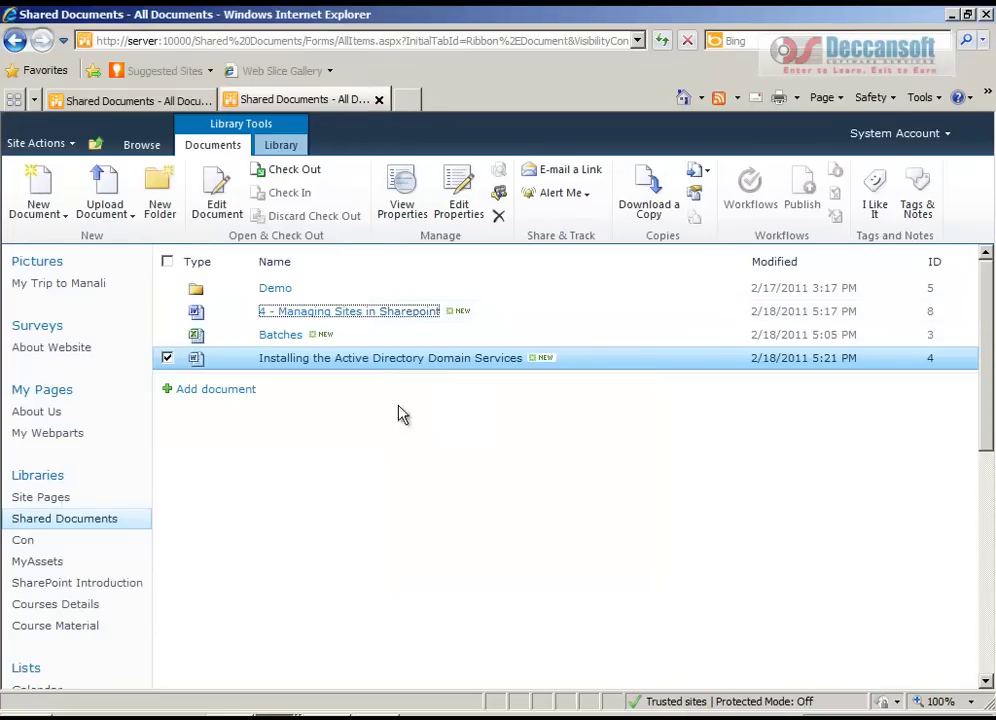
- Edit the document's properties to rename it "4 - Managing Sites in Sharepoint123" and save the change
click(739, 312)
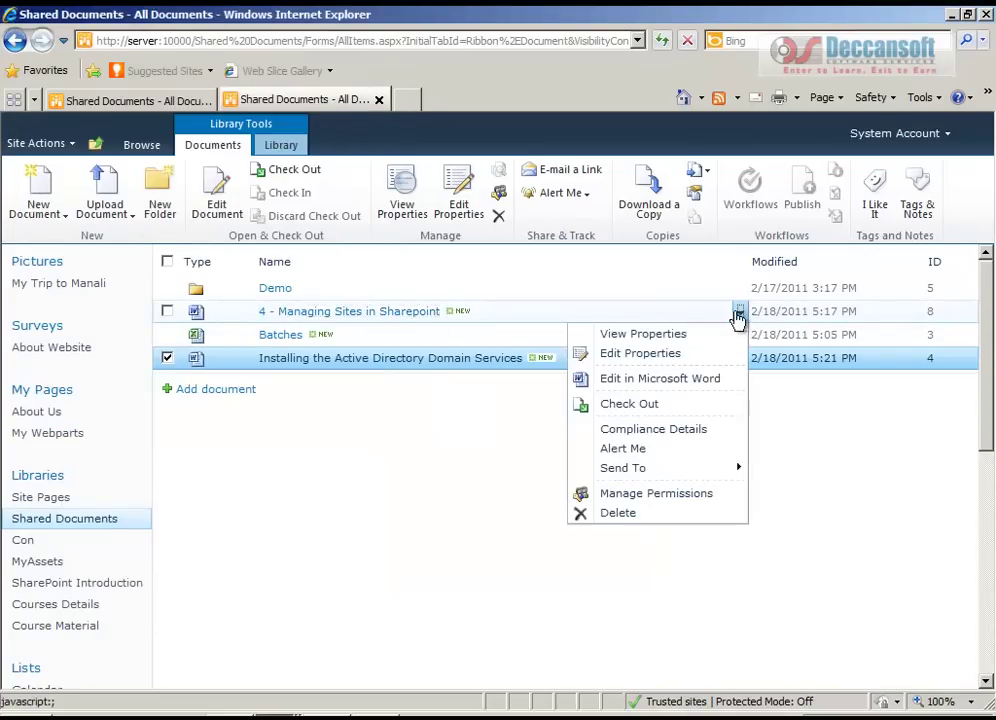
click(606, 354)
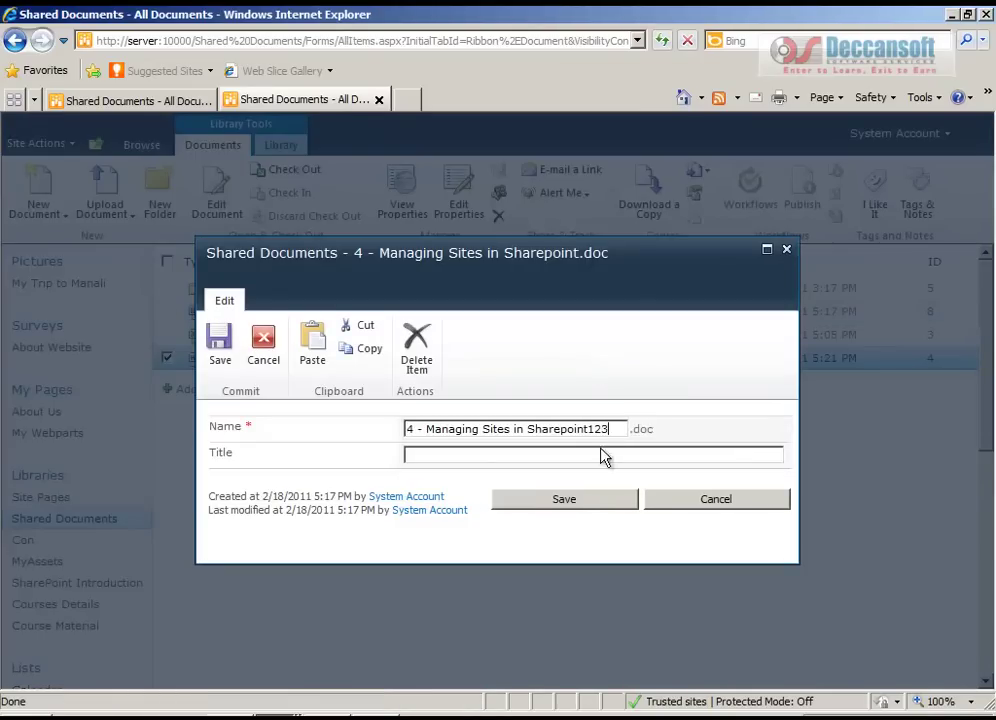
click(593, 508)
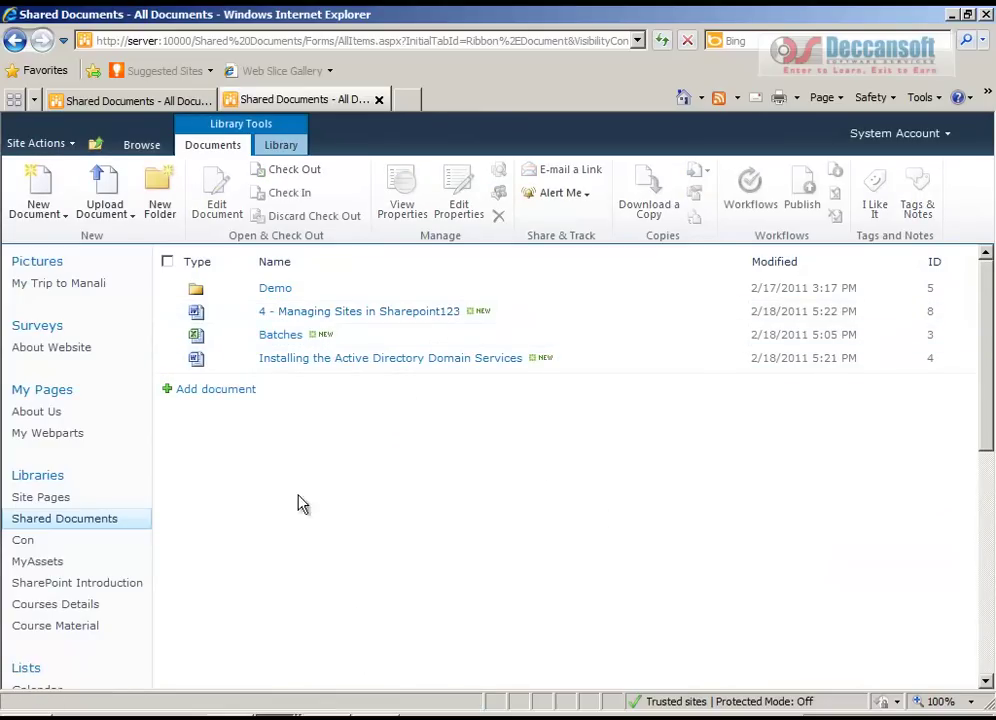
- Copy the renamed document's URL from its link properties and paste it below the first address in Notepad, maximizing the Notepad window
right_click(414, 315)
click(458, 567)
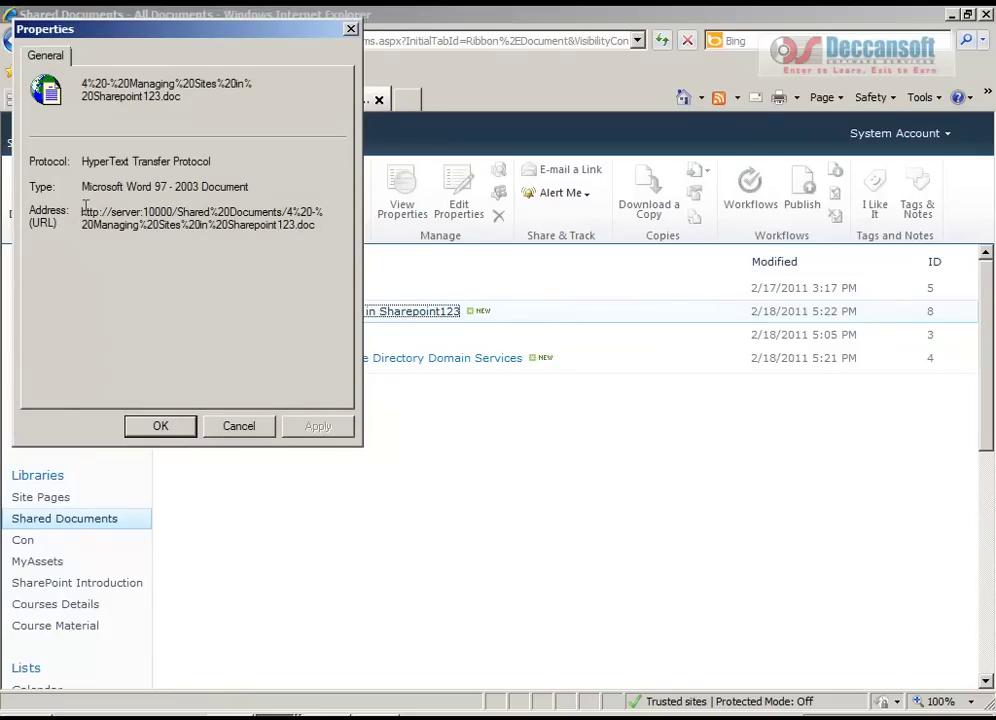
drag(85, 211, 304, 250)
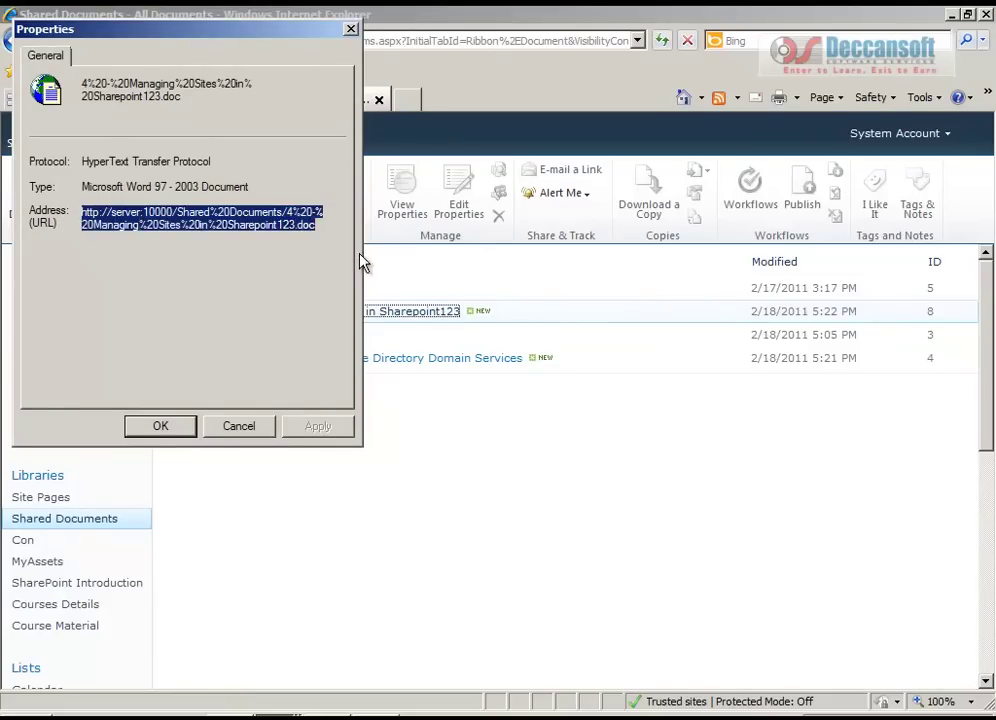
click(162, 427)
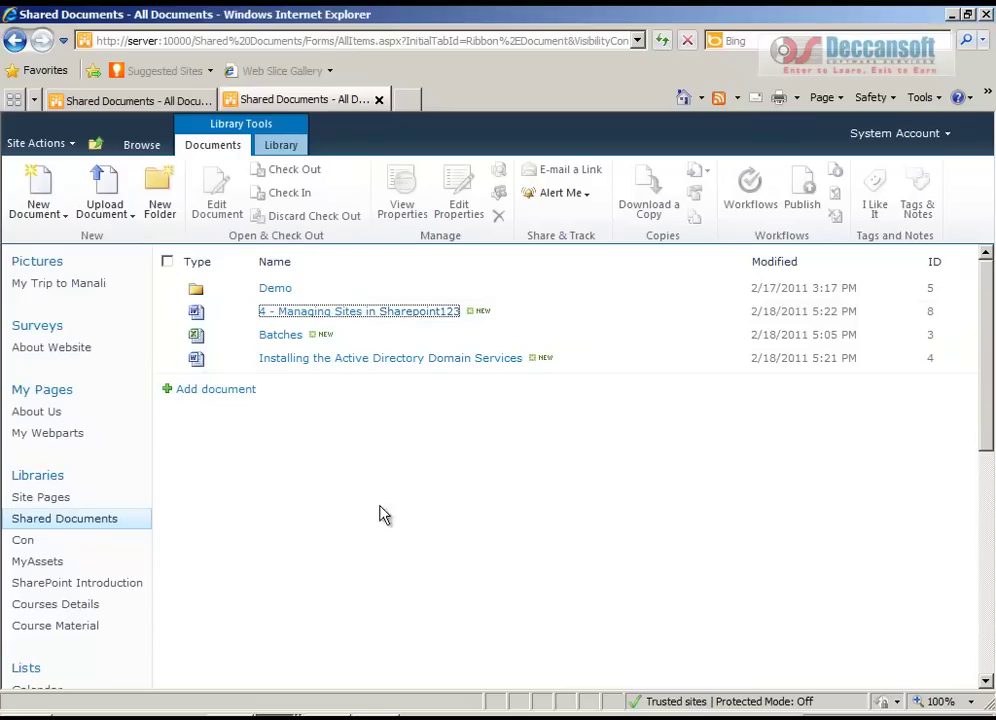
click(316, 707)
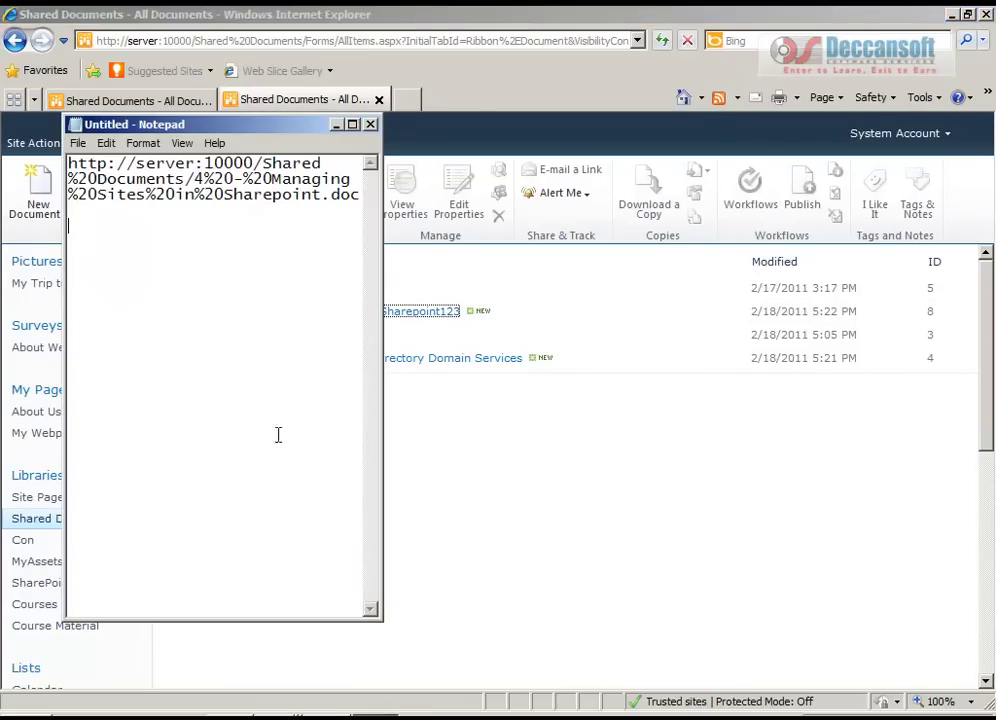
key(ctrl+v)
double_click(278, 131)
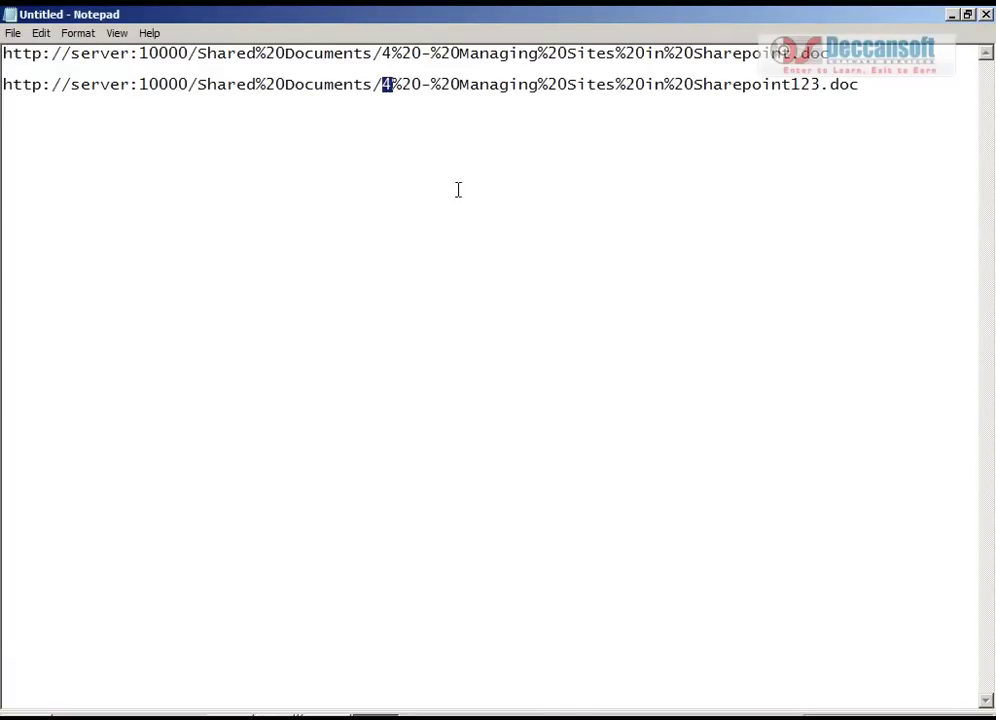
- Copy the original document address from Notepad, try to open it in a new browser tab, and dismiss the resulting Word alert
drag(460, 84, 2, 55)
key(ctrl+c)
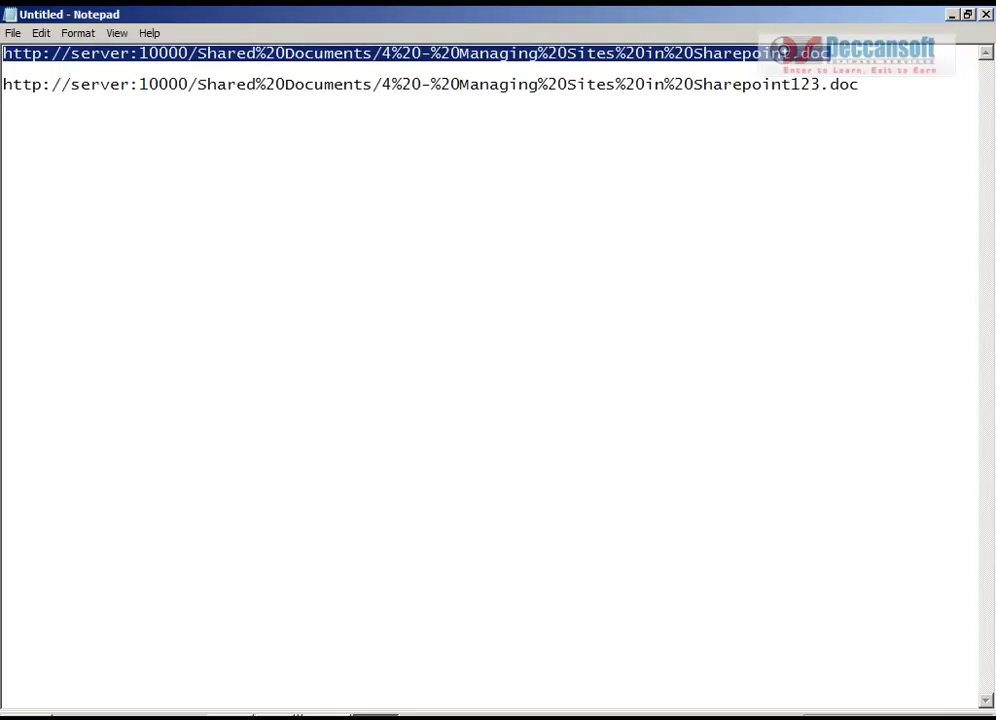
click(296, 716)
click(403, 313)
click(412, 100)
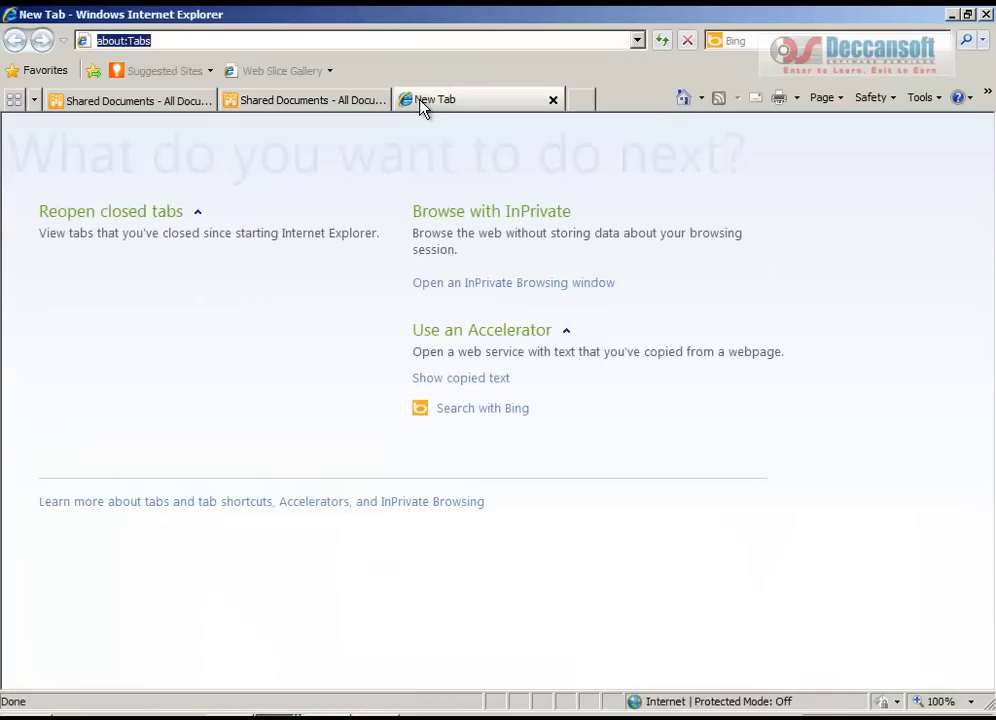
key(ctrl+v)
key(Return)
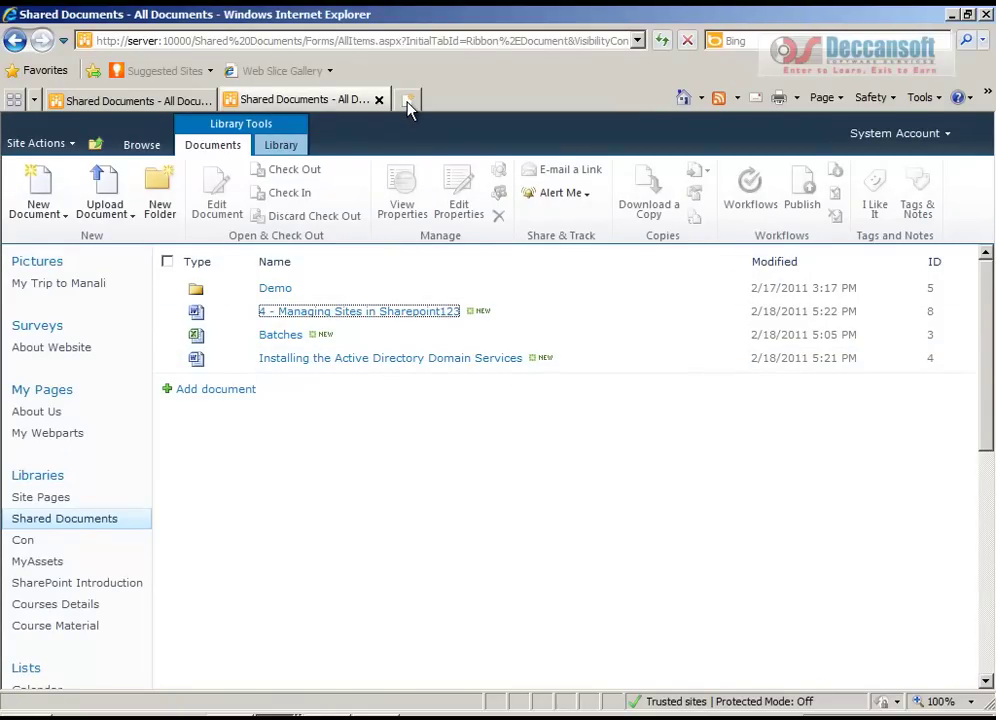
click(408, 104)
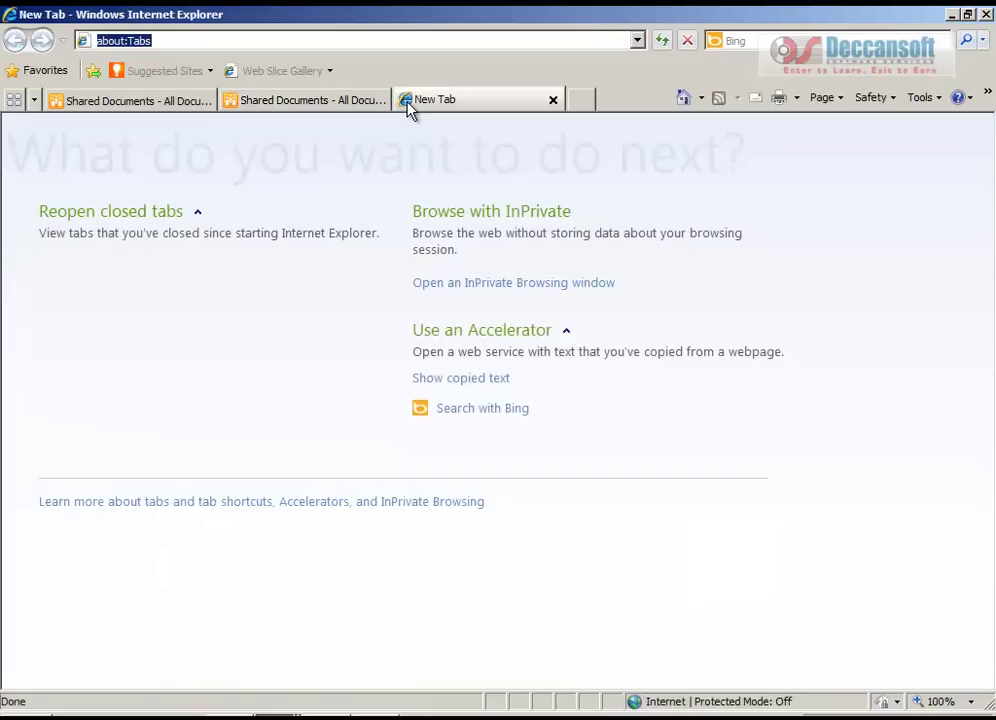
click(233, 716)
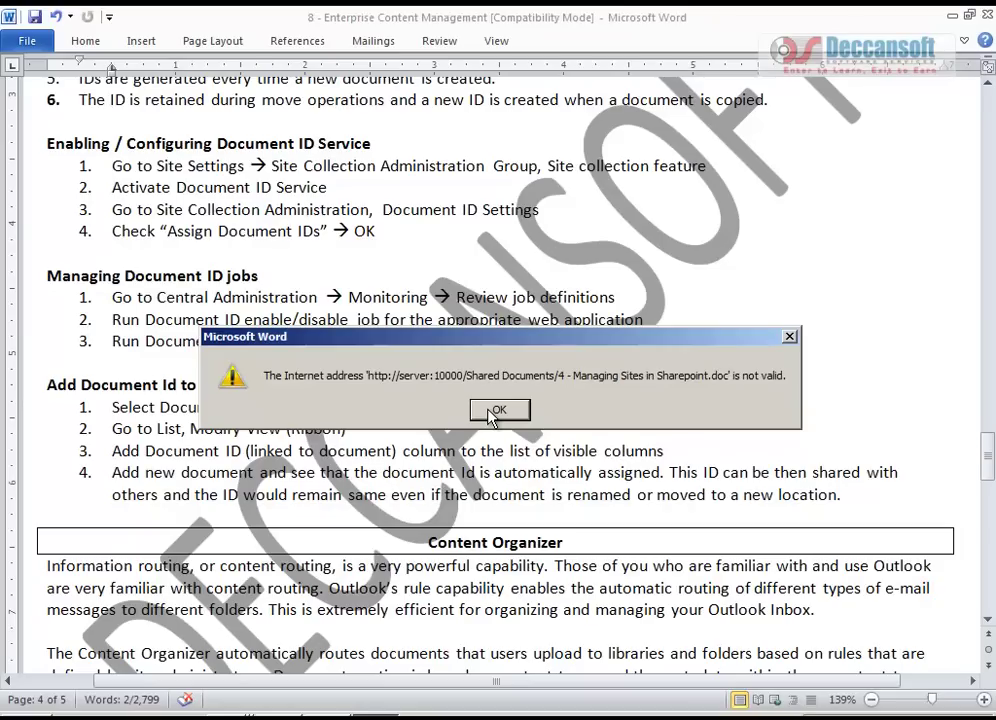
click(497, 412)
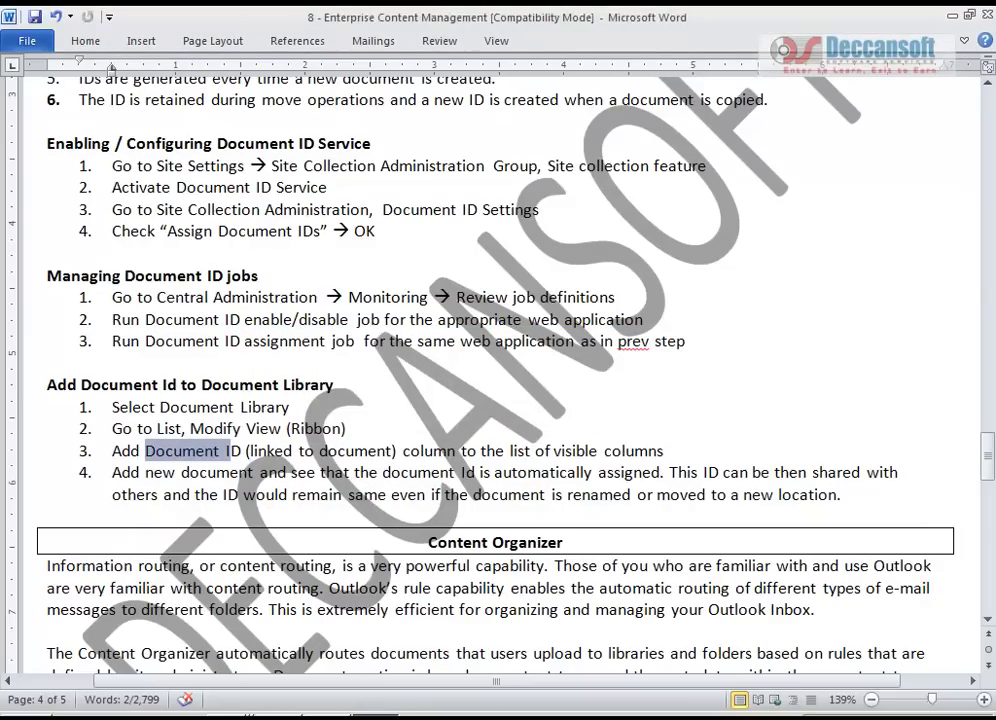
key(alt+Tab)
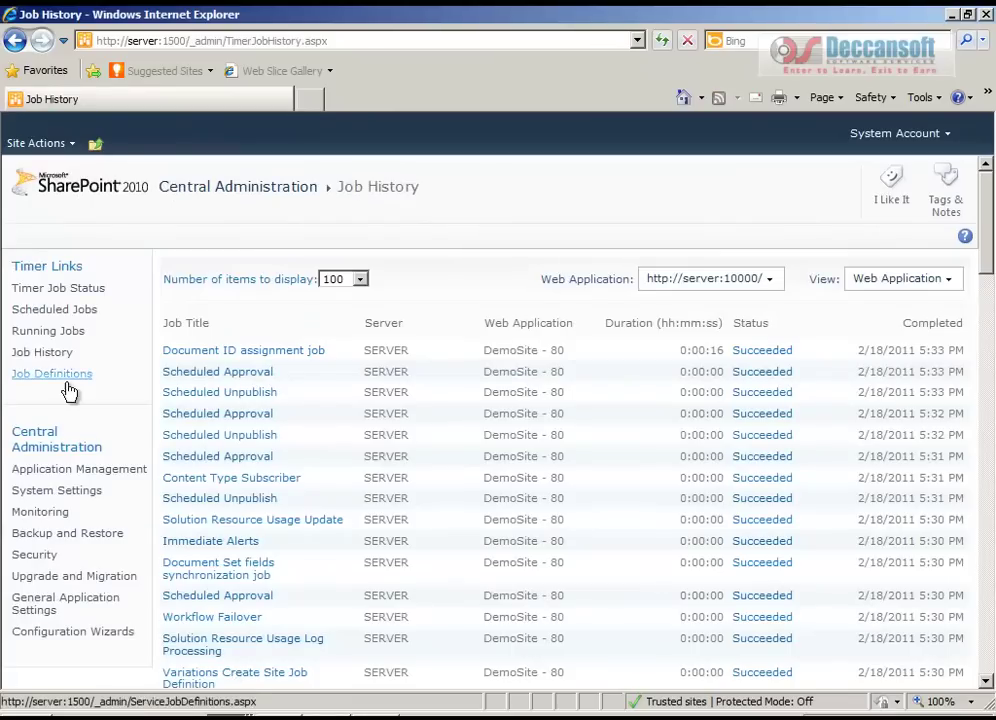
click(905, 279)
click(885, 341)
click(778, 288)
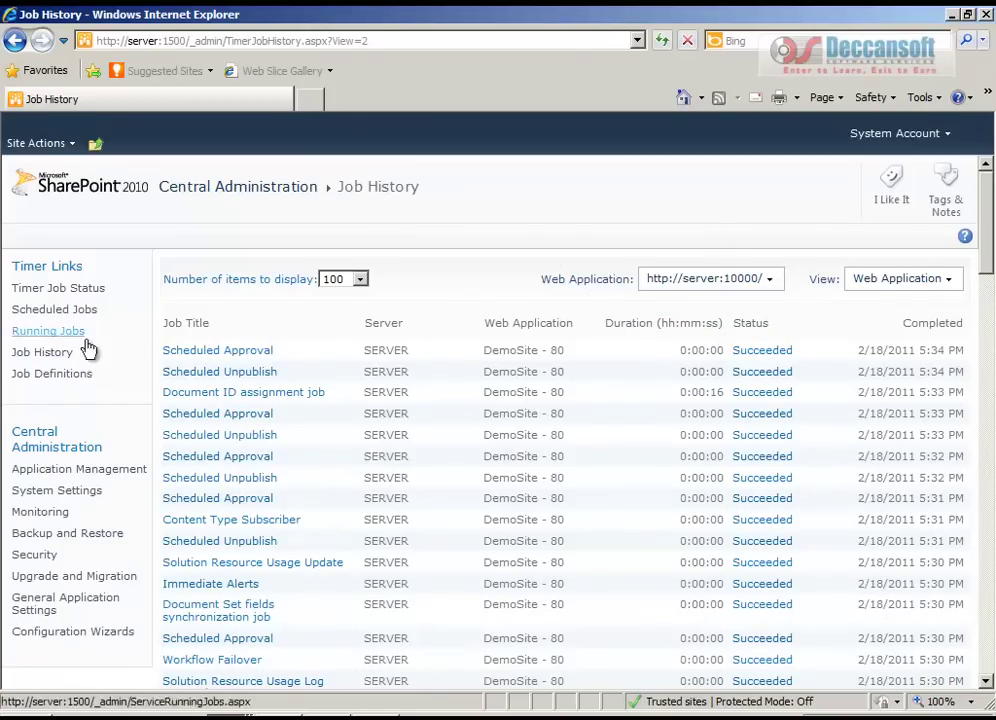
click(39, 376)
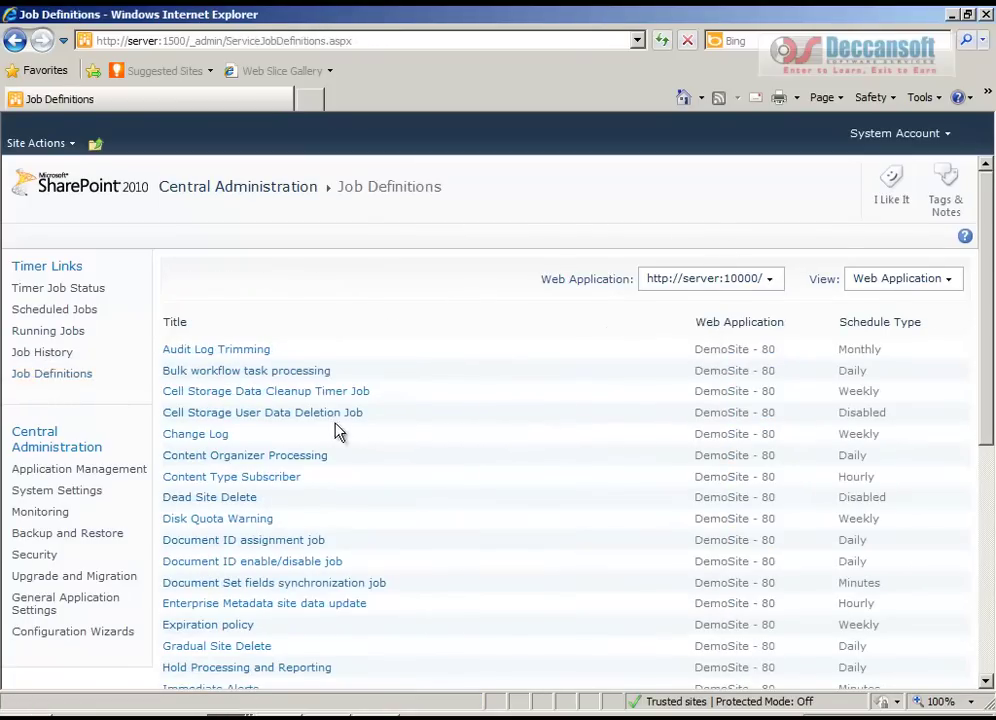
scroll(335, 430, down, 3)
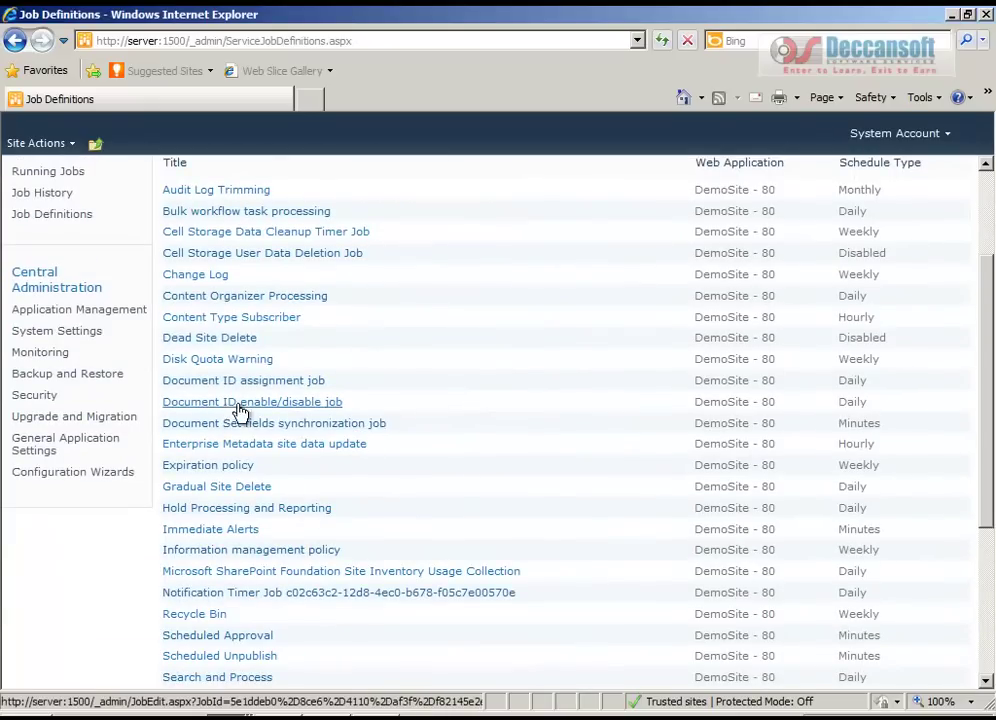
click(270, 405)
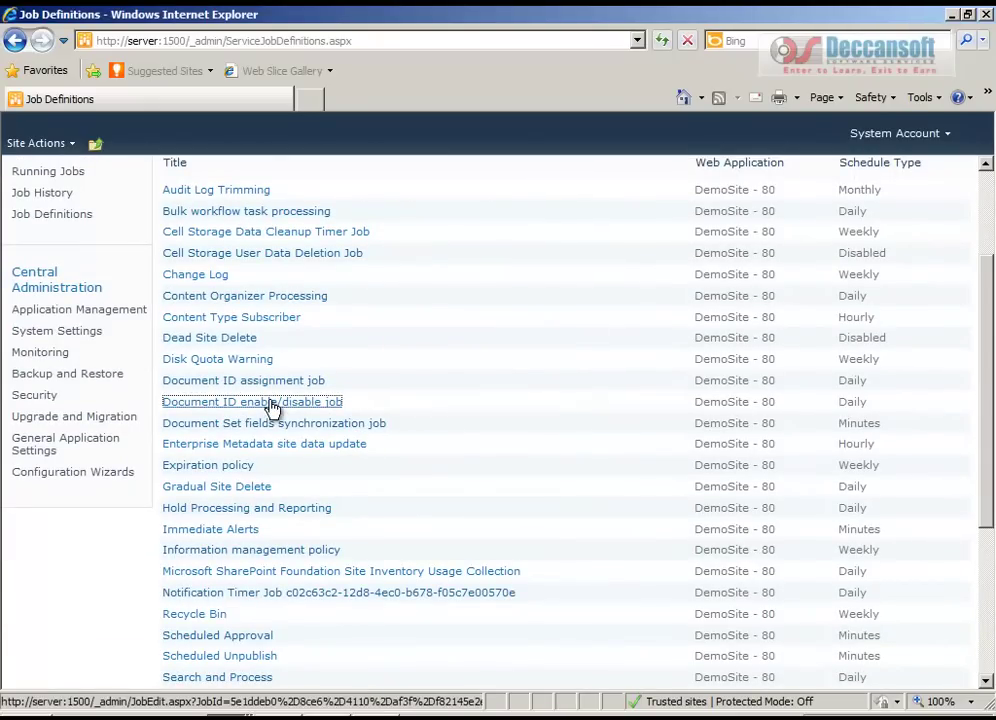
scroll(445, 540, down, 1)
click(425, 632)
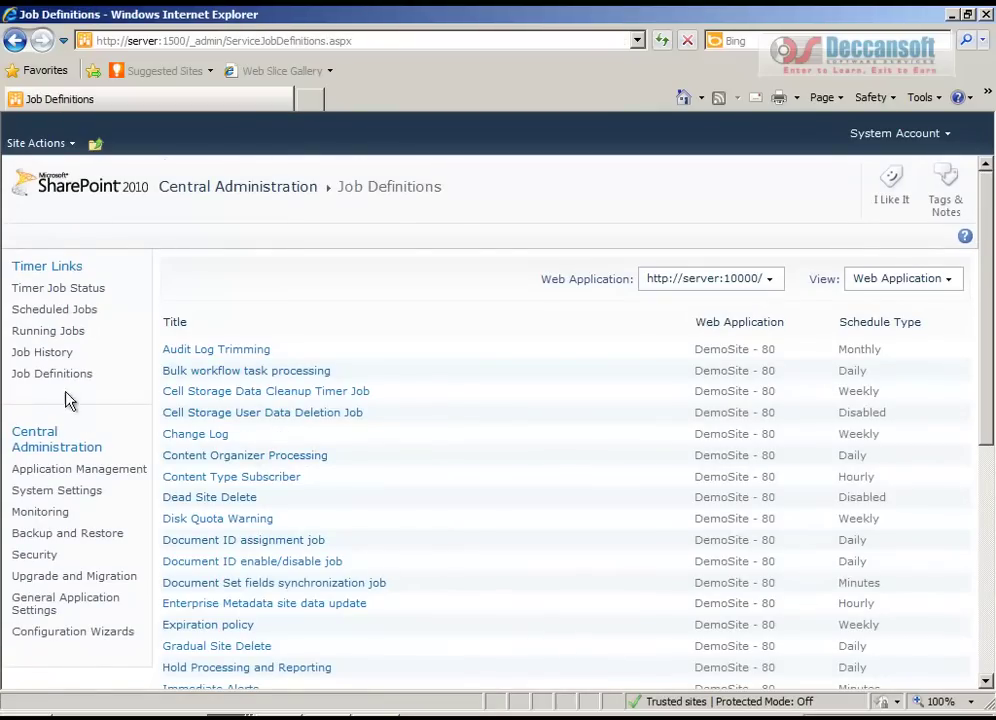
- Check the running jobs and the refreshed job history for the Document ID enable/disable job
click(54, 331)
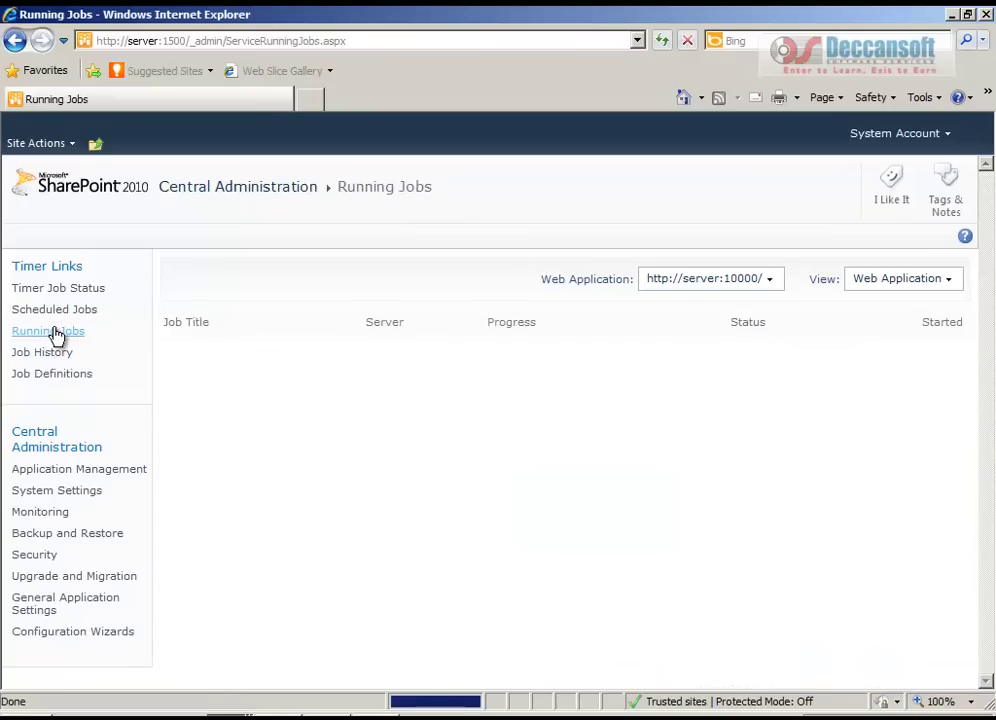
click(45, 356)
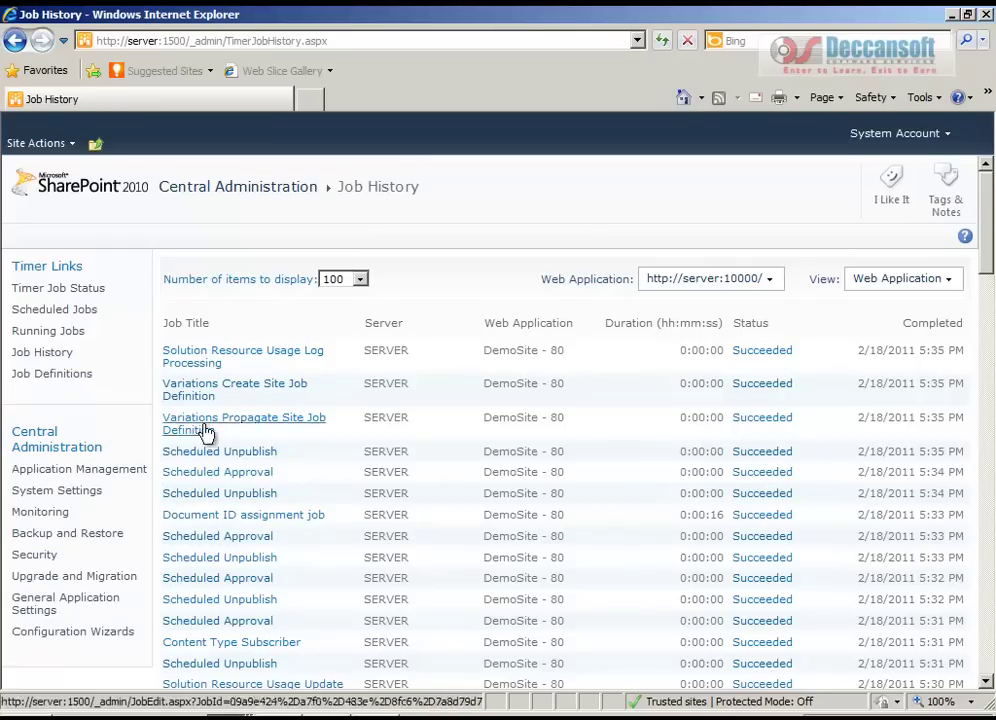
click(50, 356)
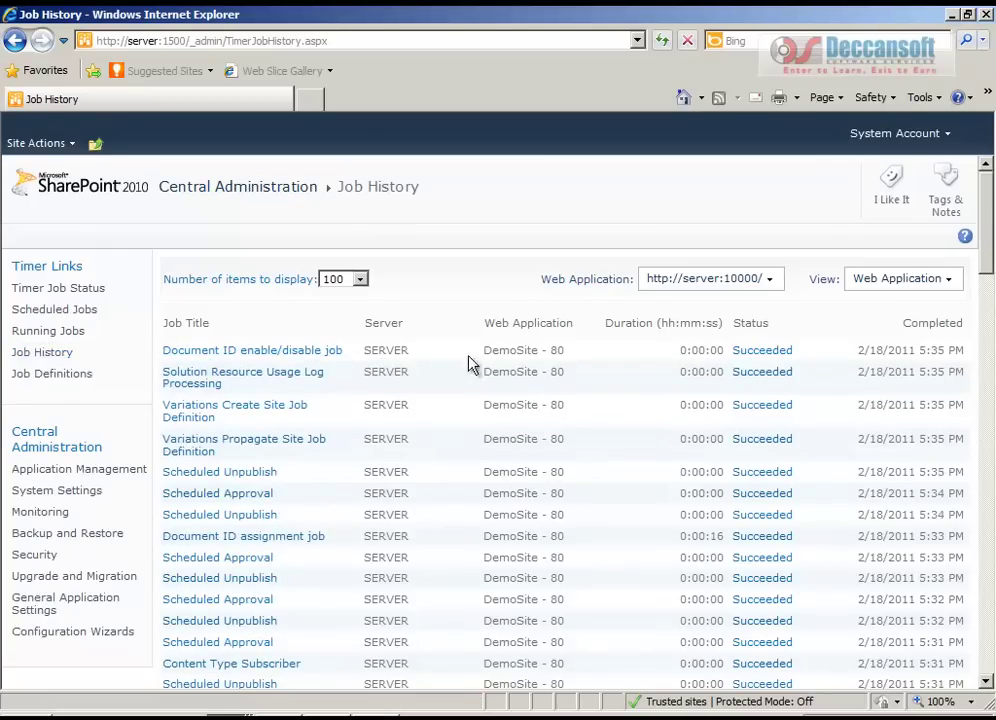
click(57, 362)
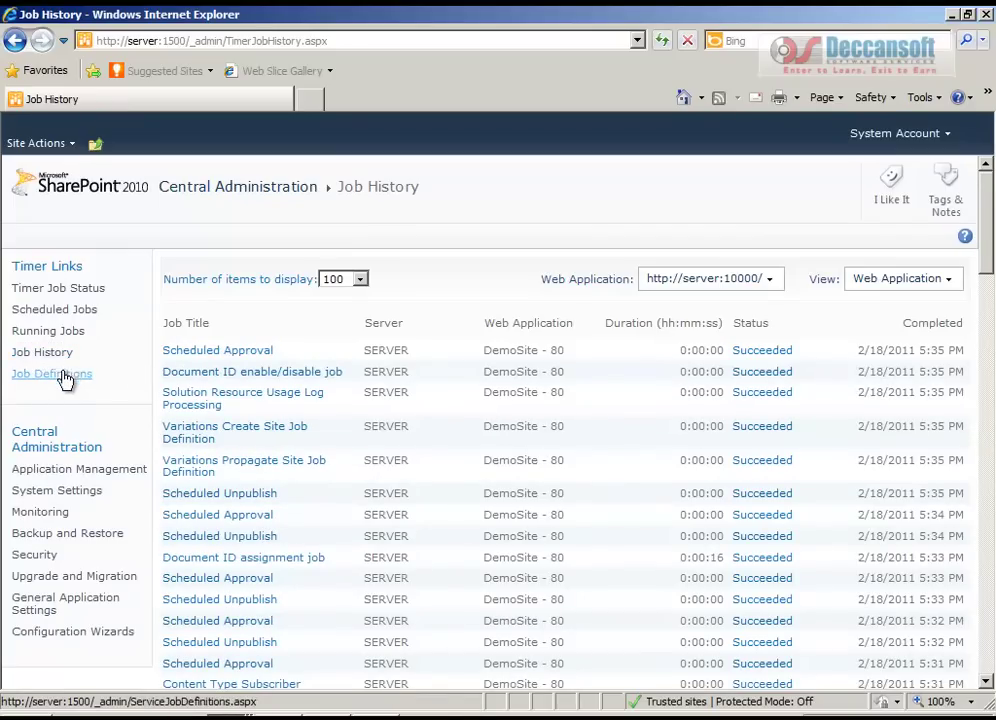
click(67, 377)
scroll(311, 429, down, 3)
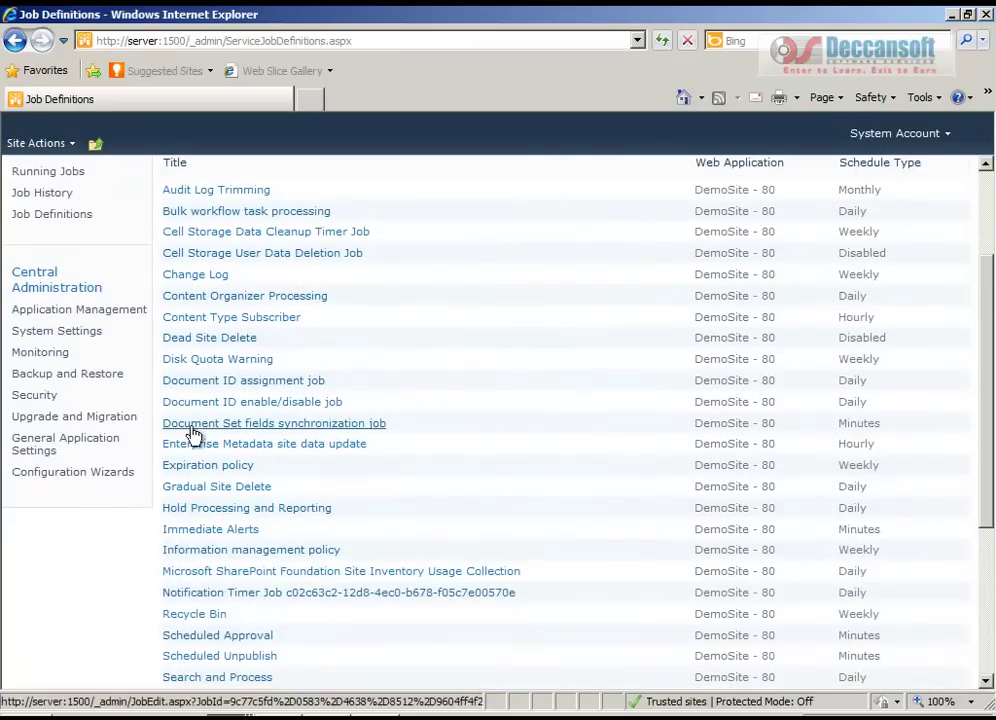
click(212, 383)
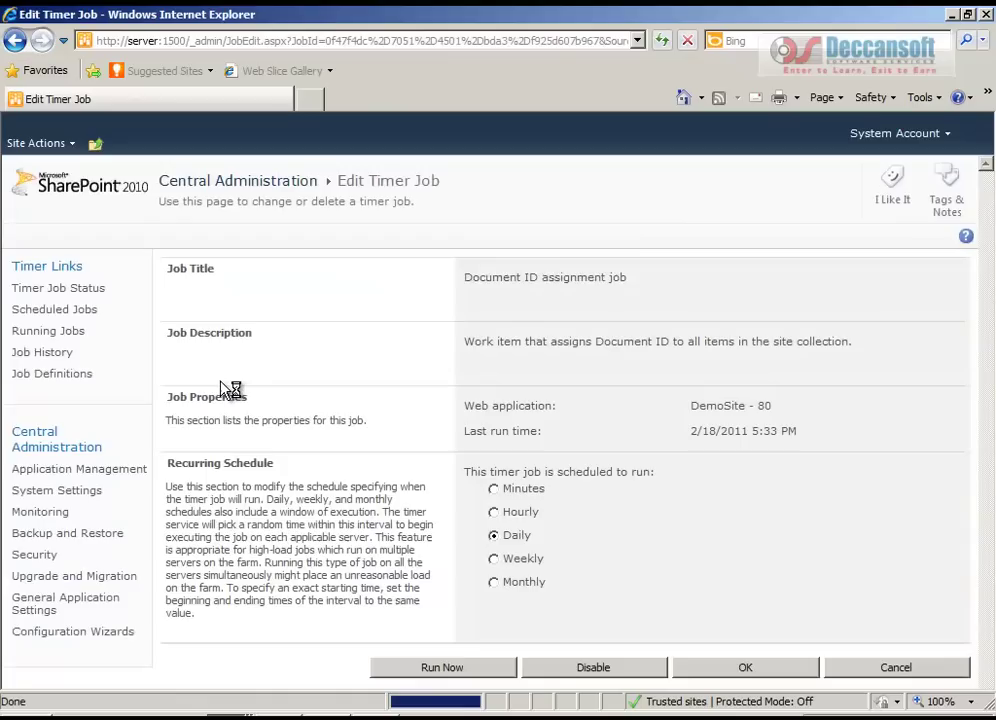
click(395, 664)
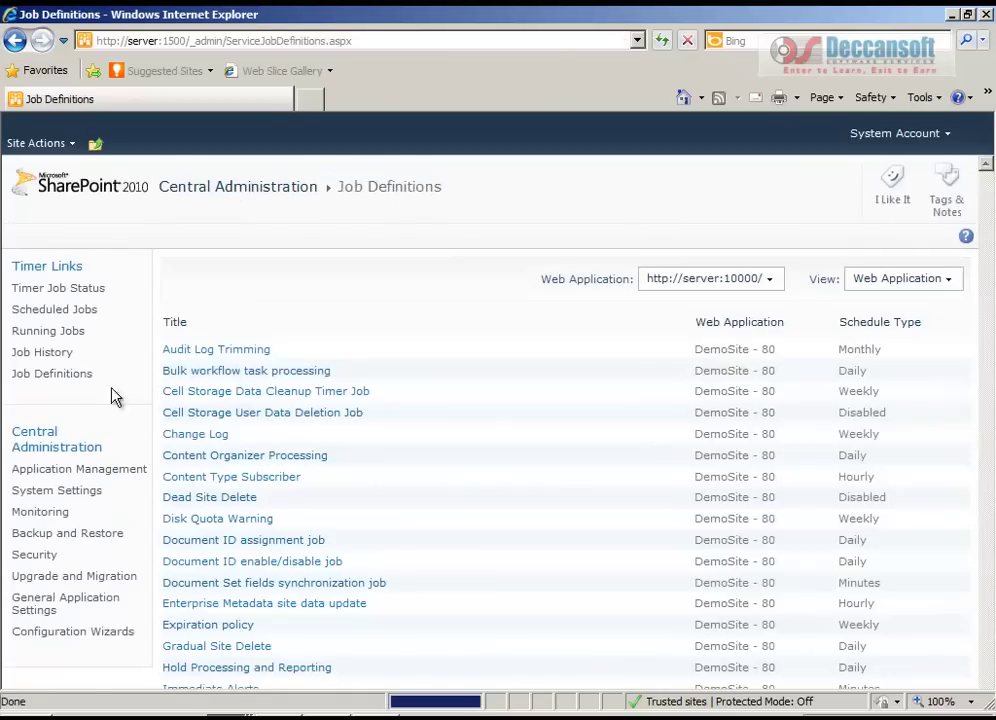
click(61, 314)
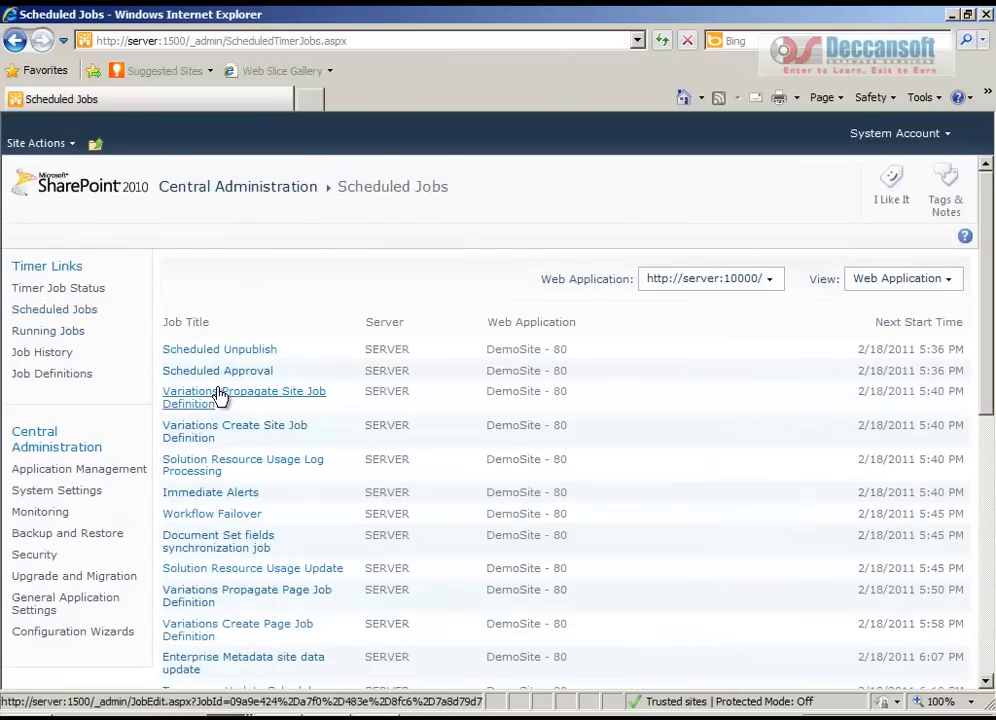
click(47, 355)
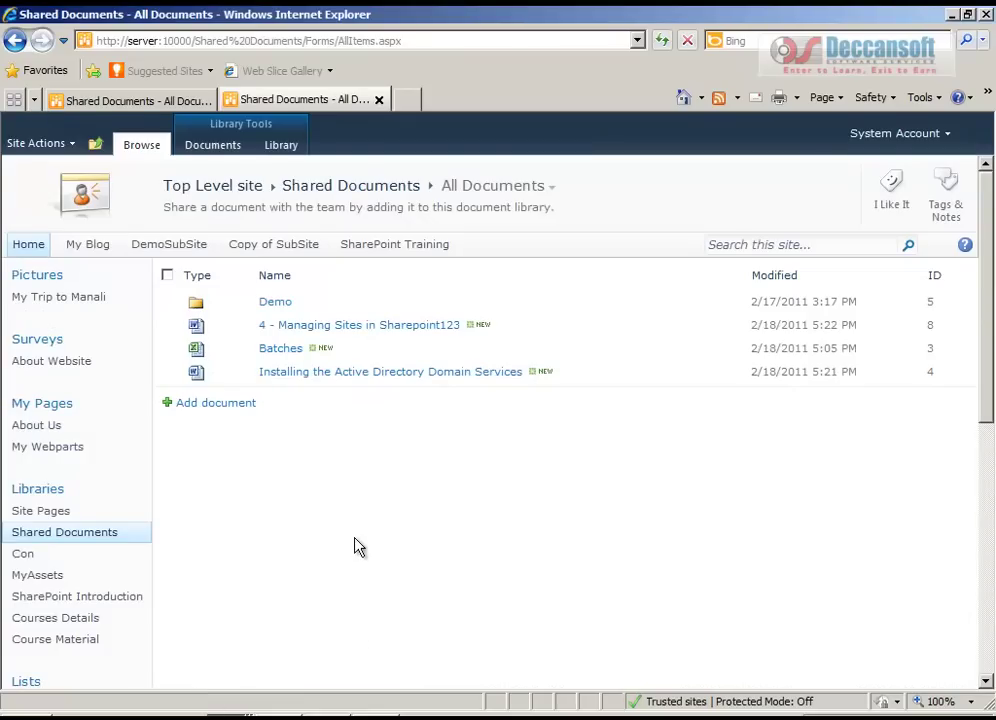
- Switch to the Shared Documents library and open its All Documents view for editing from the library settings
click(280, 148)
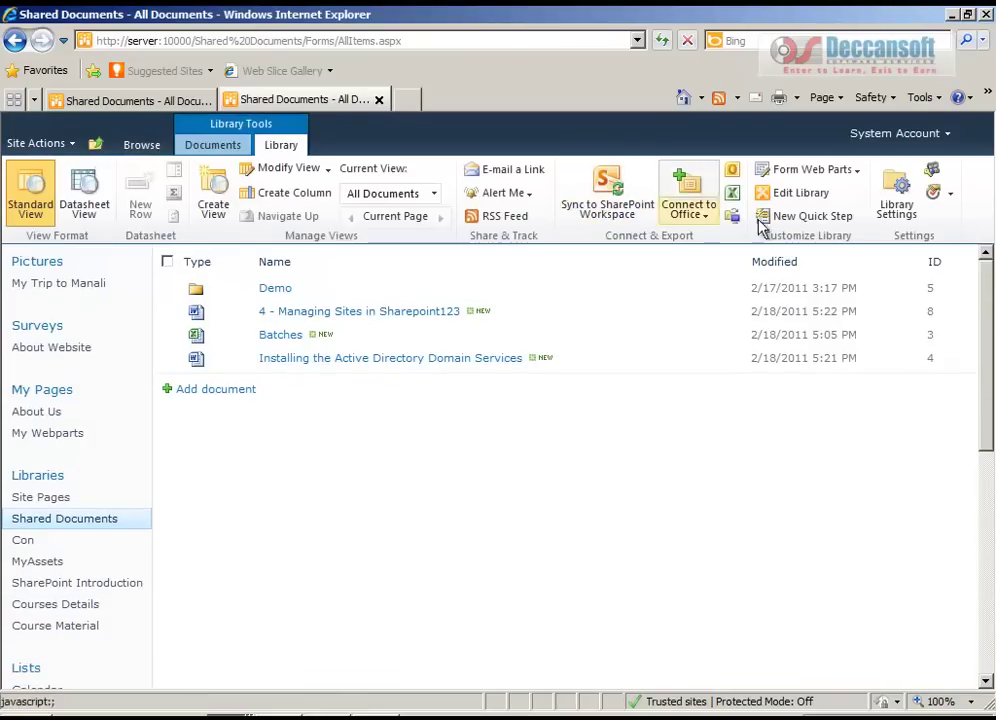
click(897, 195)
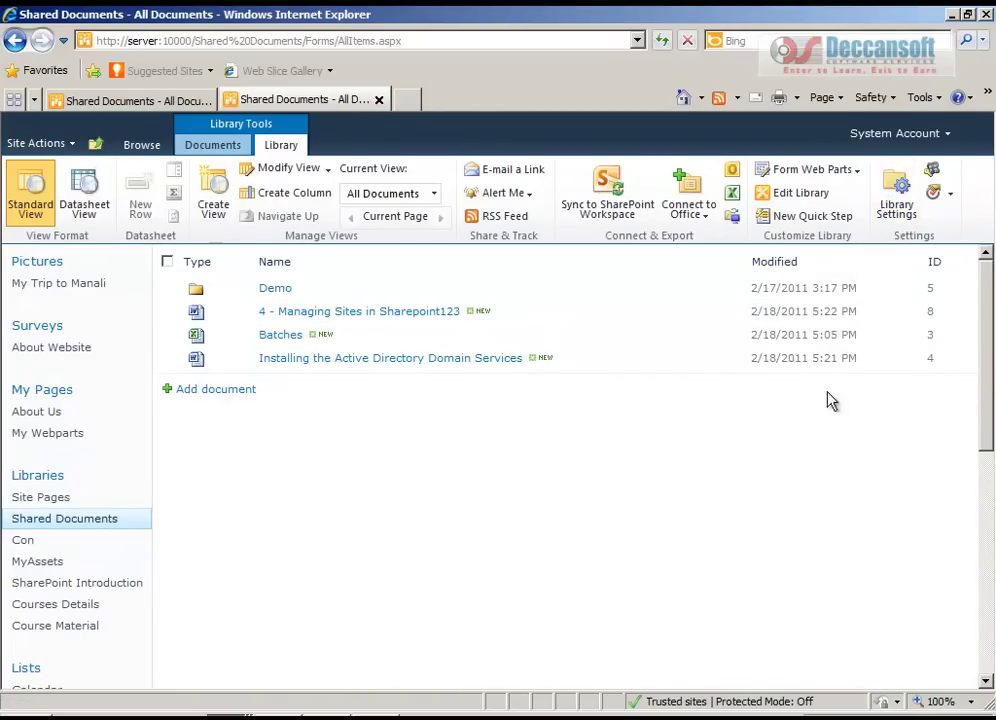
click(899, 205)
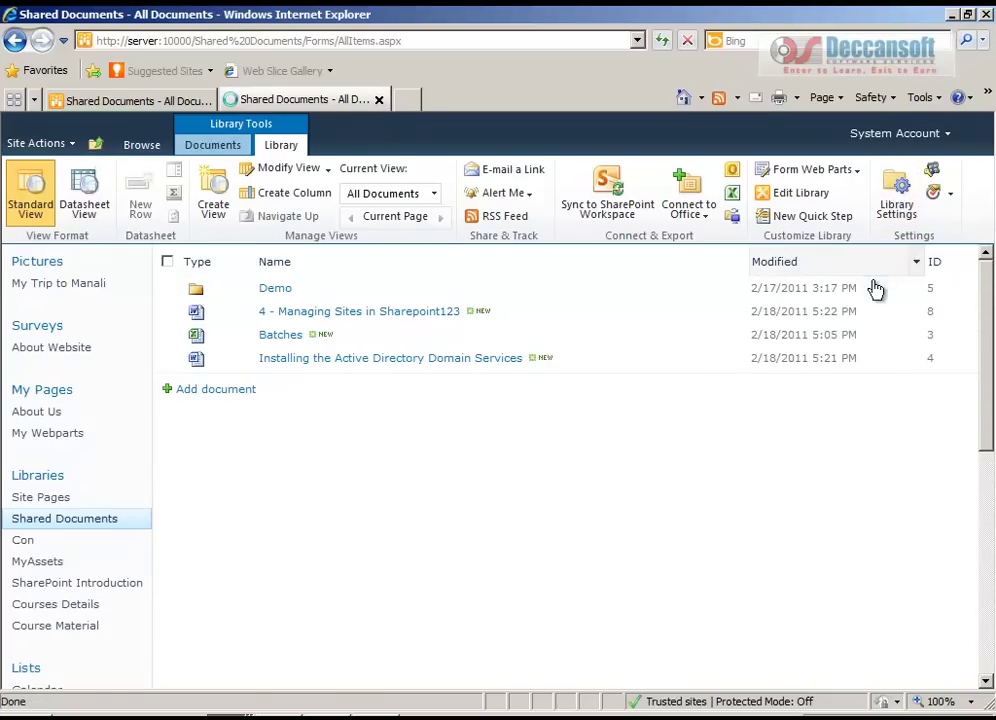
scroll(492, 639, down, 3)
scroll(498, 640, up, 3)
click(893, 217)
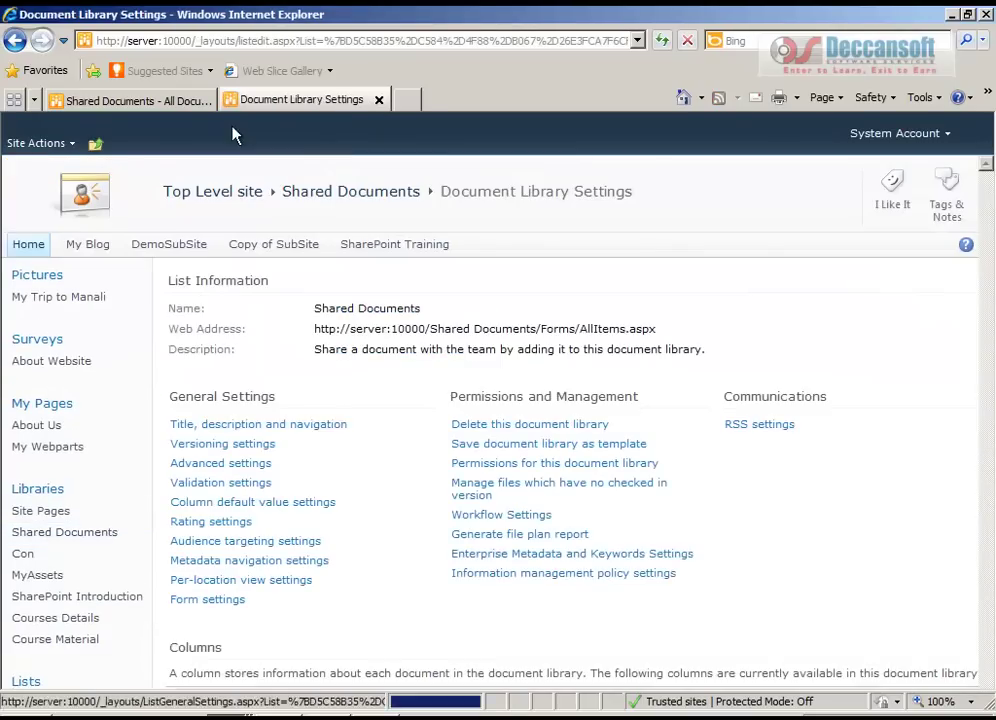
scroll(558, 452, down, 5)
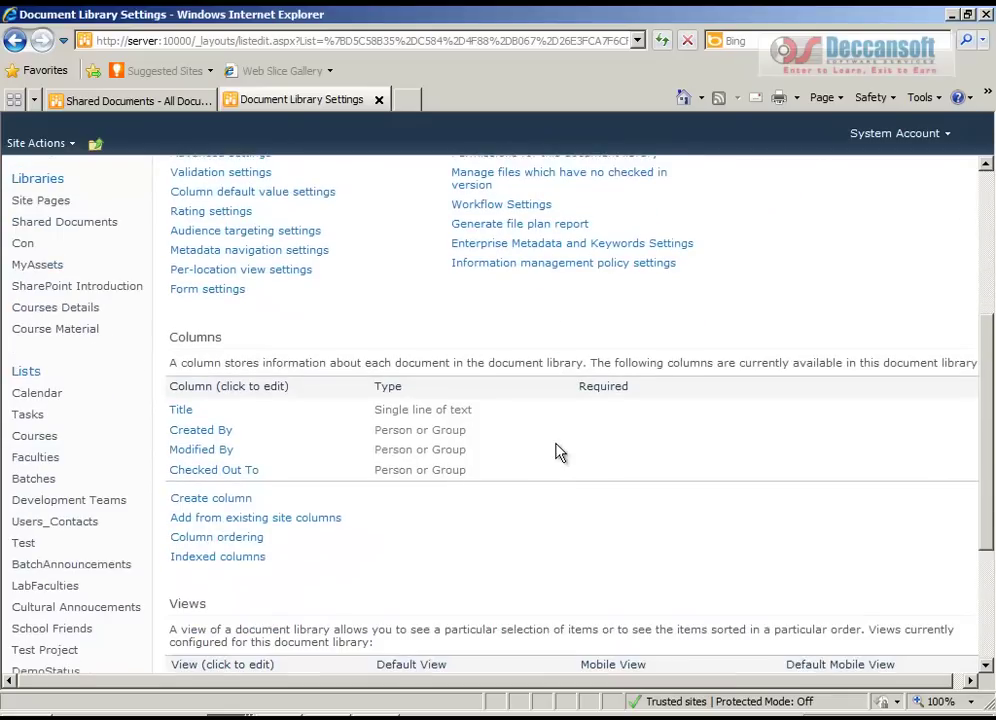
click(199, 462)
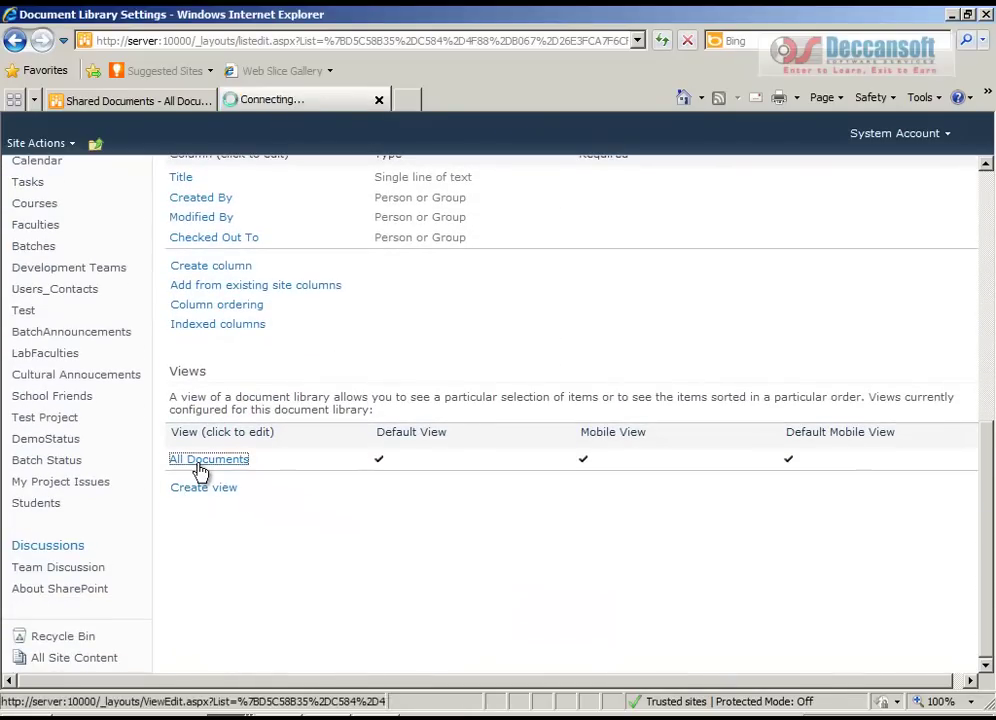
- Show the Document ID (linked to document) column at position 4 in the All Documents view, hide the ID column, and save the view
scroll(599, 473, down, 5)
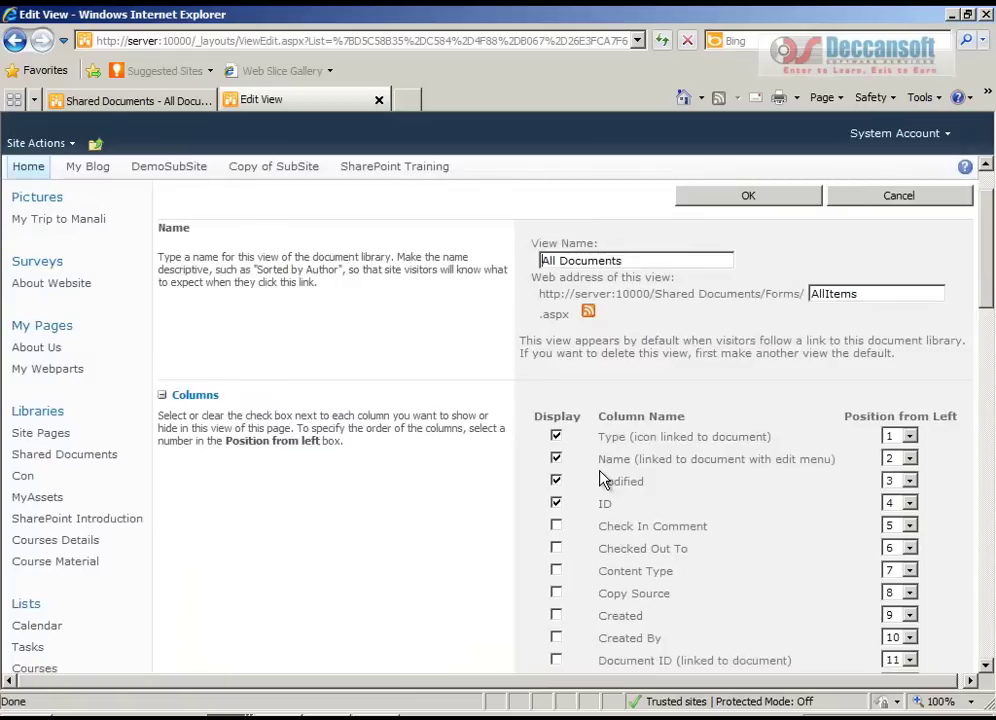
scroll(603, 481, down, 1)
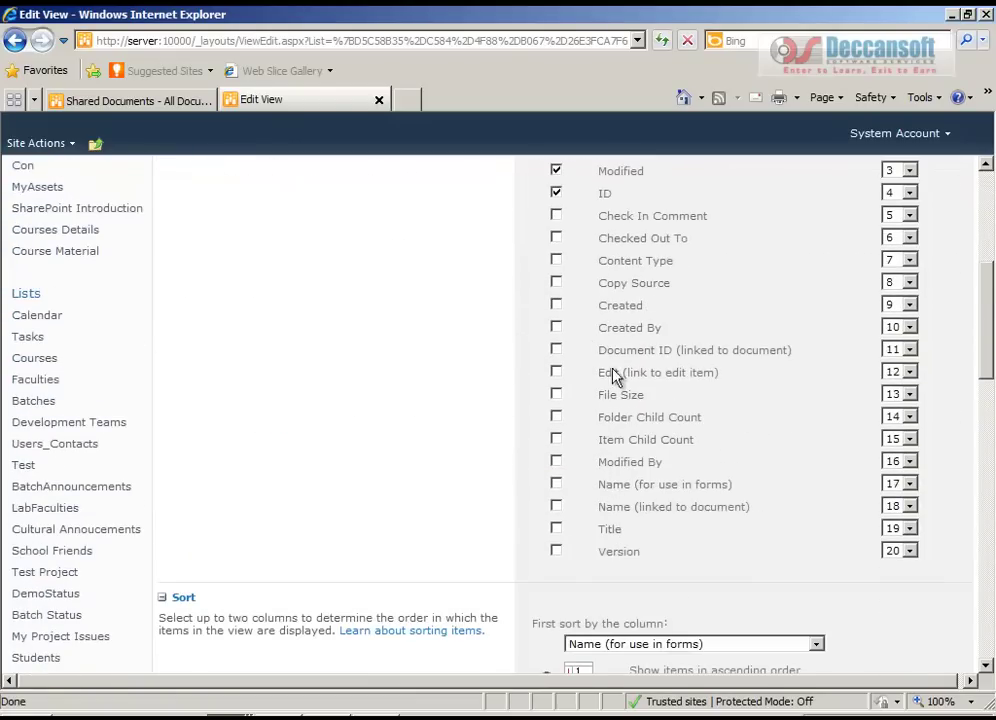
drag(617, 366, 785, 363)
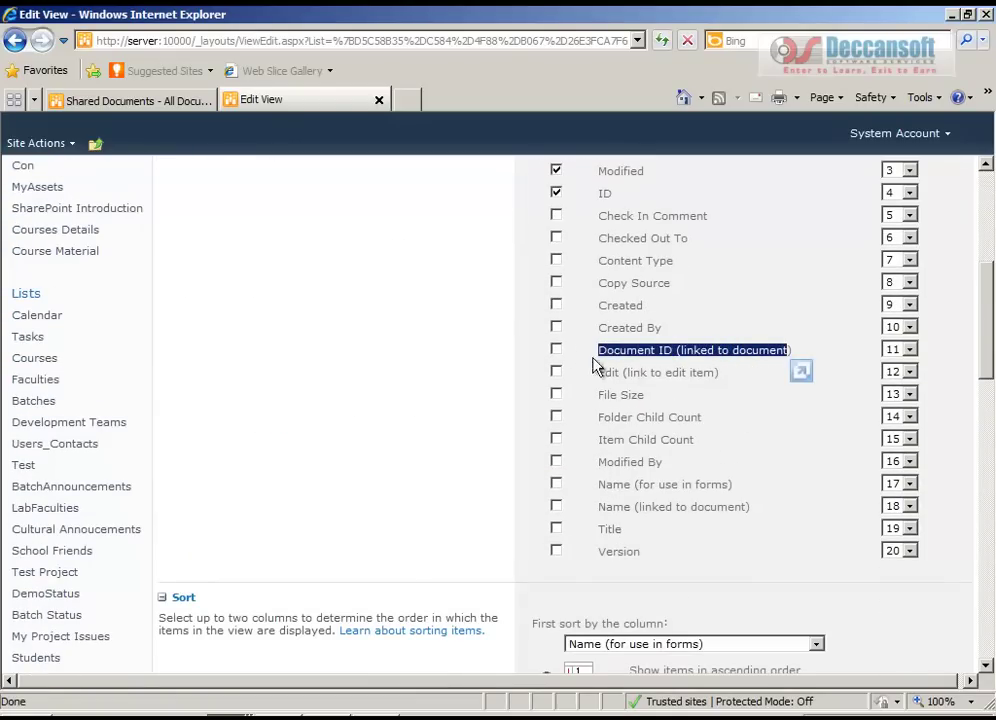
click(556, 350)
scroll(600, 360, up, 1)
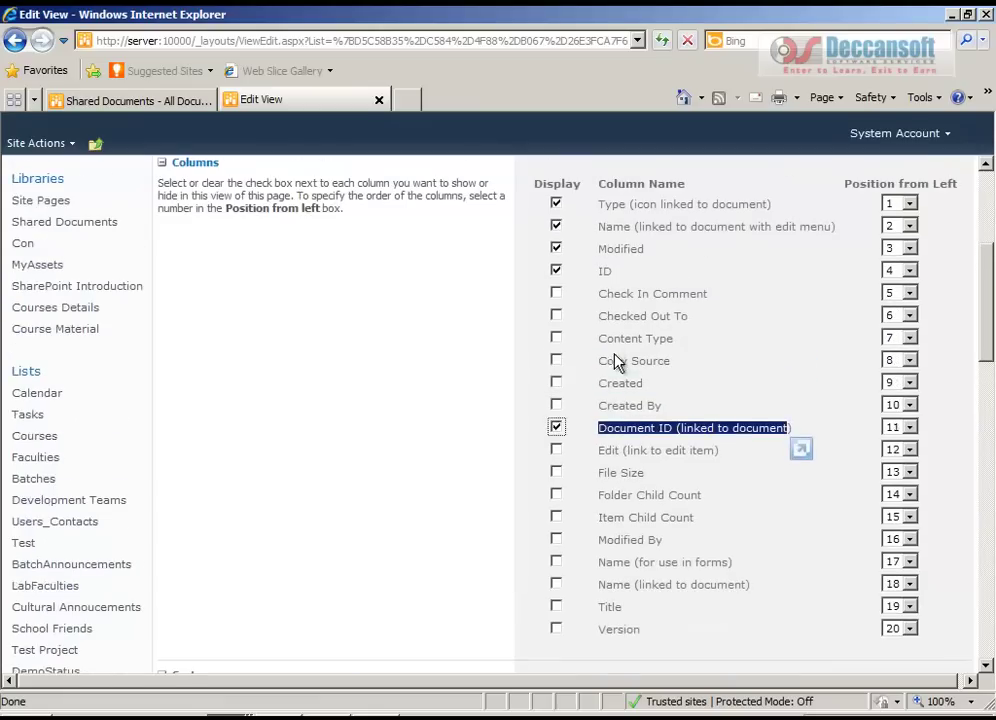
click(556, 272)
click(909, 428)
click(890, 480)
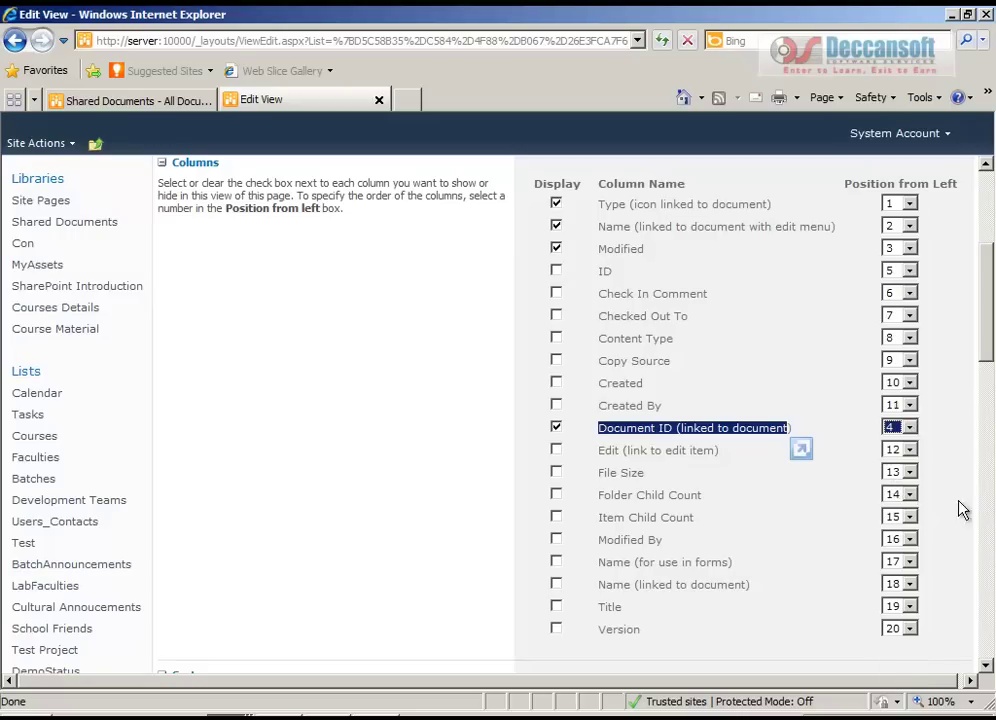
drag(988, 358, 987, 662)
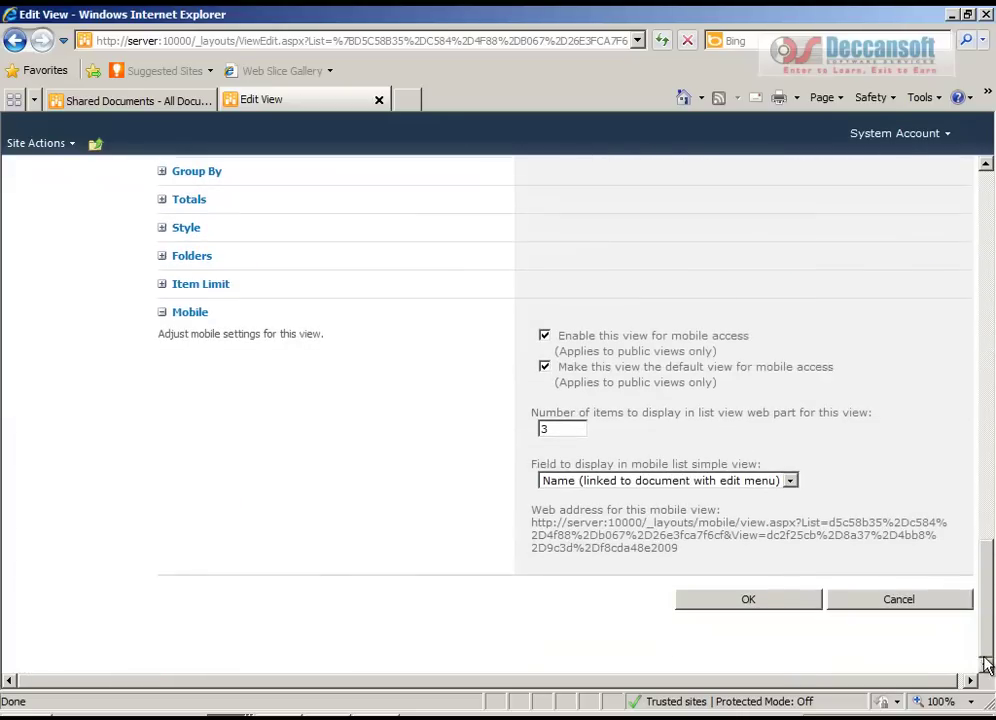
click(751, 601)
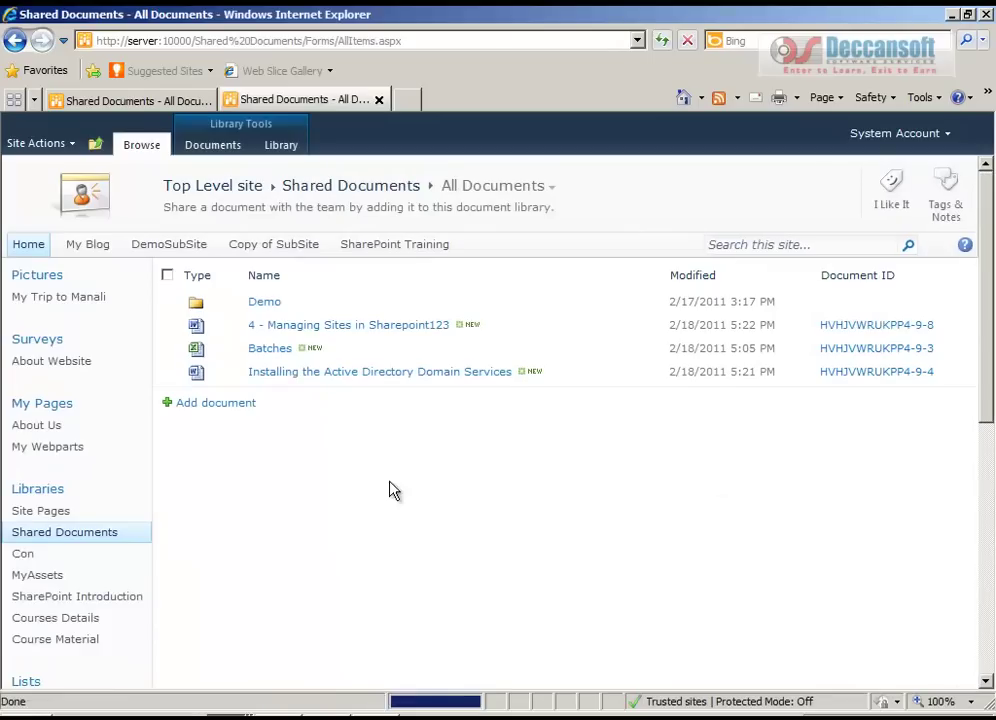
- Open the properties of the Document ID link for 4 - Managing Sites in Sharepoint123
right_click(861, 330)
click(878, 582)
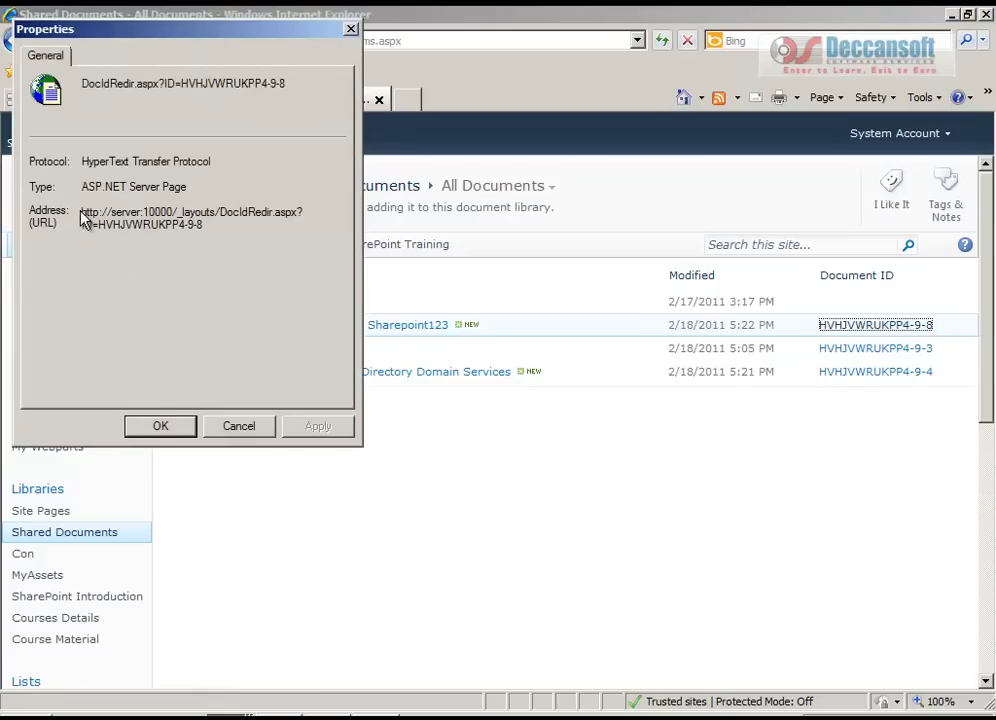
- Try to copy the link's address and paste it over the existing text in Notepad
drag(85, 210, 236, 236)
click(277, 249)
key(alt+Tab)
key(ctrl+a)
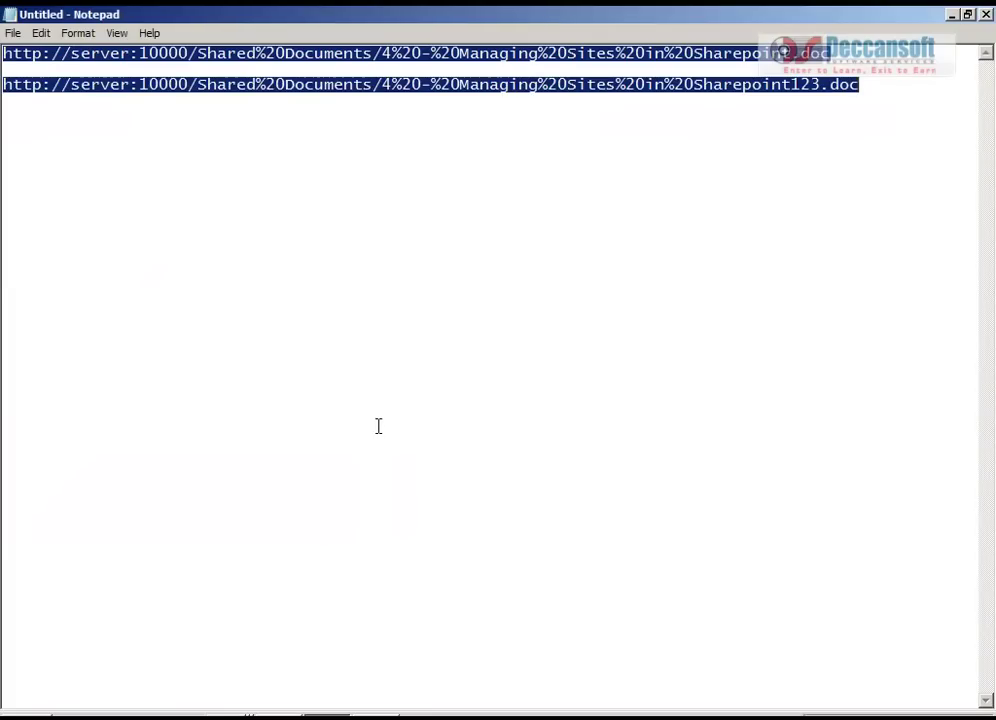
text(http://server:10000/Shared%20Documents/4%20-%20Managing%20Sites%20in%20Sharepoint.doc)
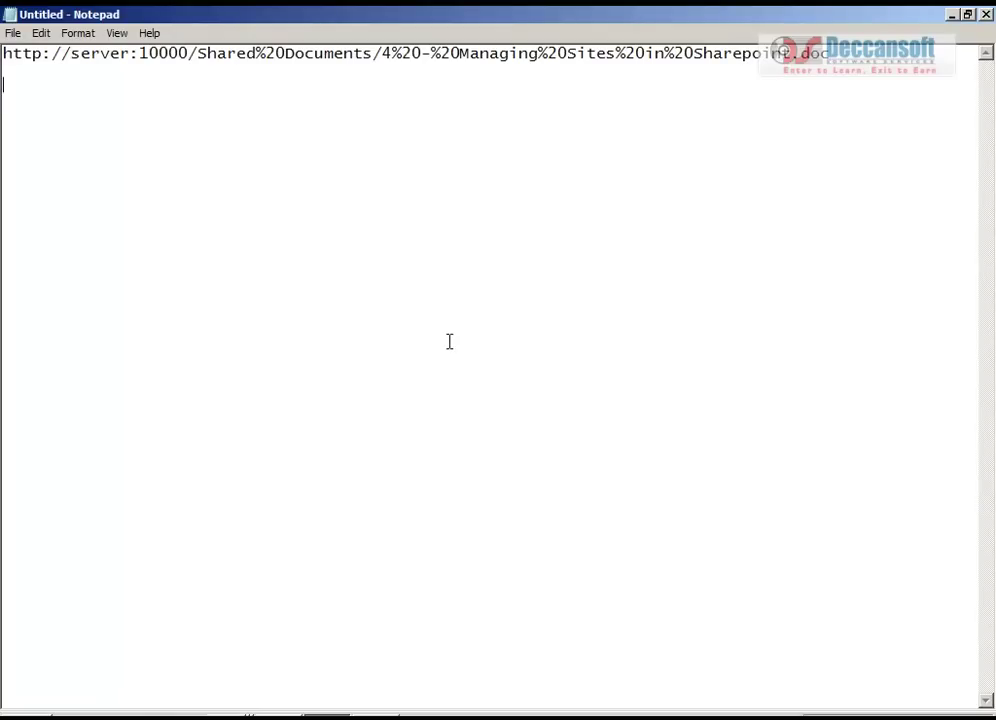
key(alt+Tab)
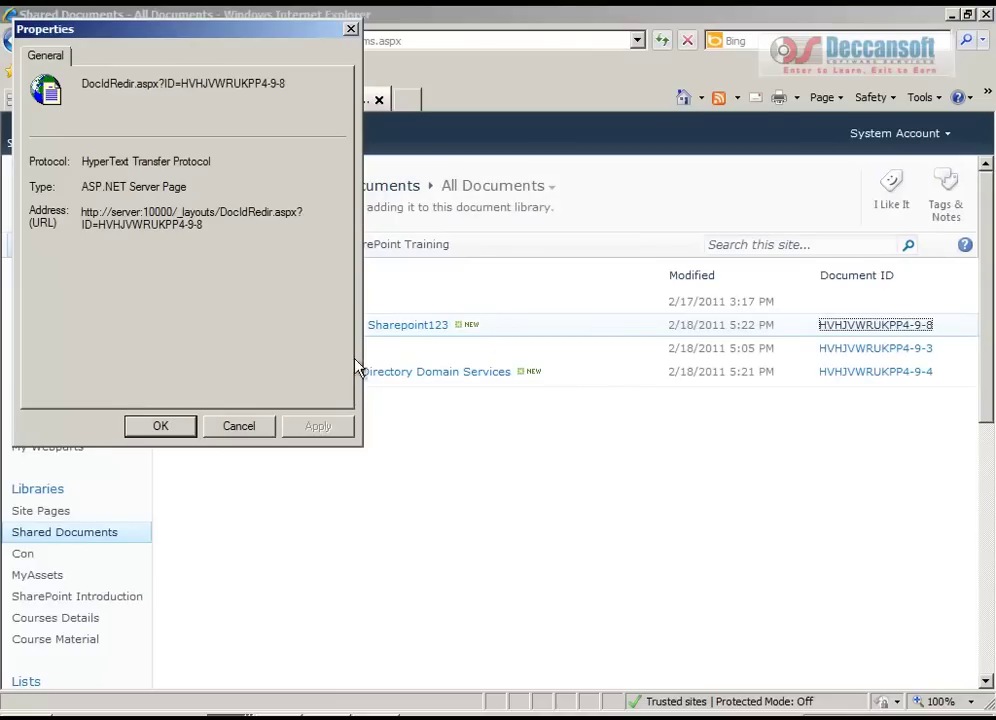
- Copy the full DocIdRedir.aspx address, replace all the Notepad text with it, and close the link's properties
drag(82, 213, 191, 238)
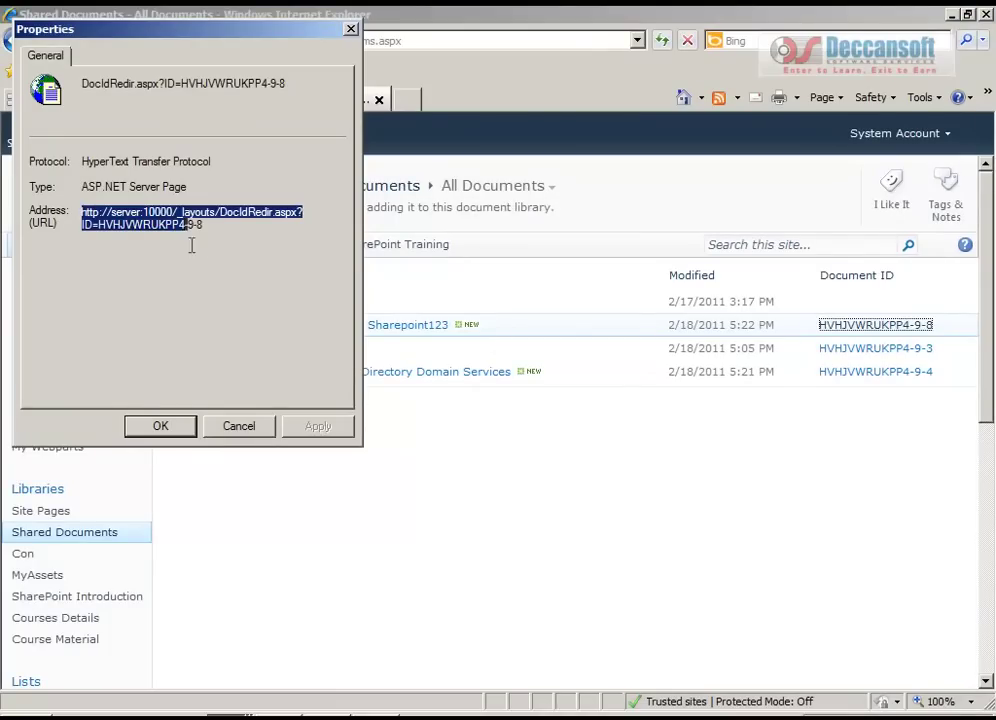
right_click(153, 225)
click(205, 275)
key(alt+Tab)
key(ctrl+a)
key(ctrl+v)
key(alt+Tab)
click(260, 425)
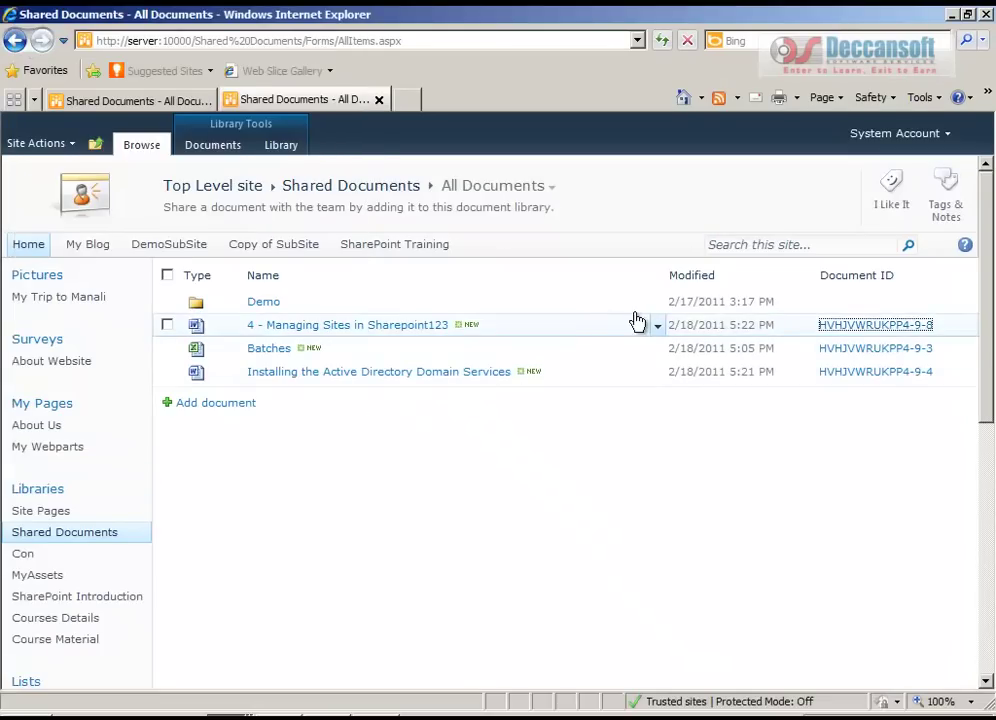
- Rename the document 4 - Managing Sites in Sharepoint123 as 4 - Managing Sites in Sharepoint and save its properties
click(658, 330)
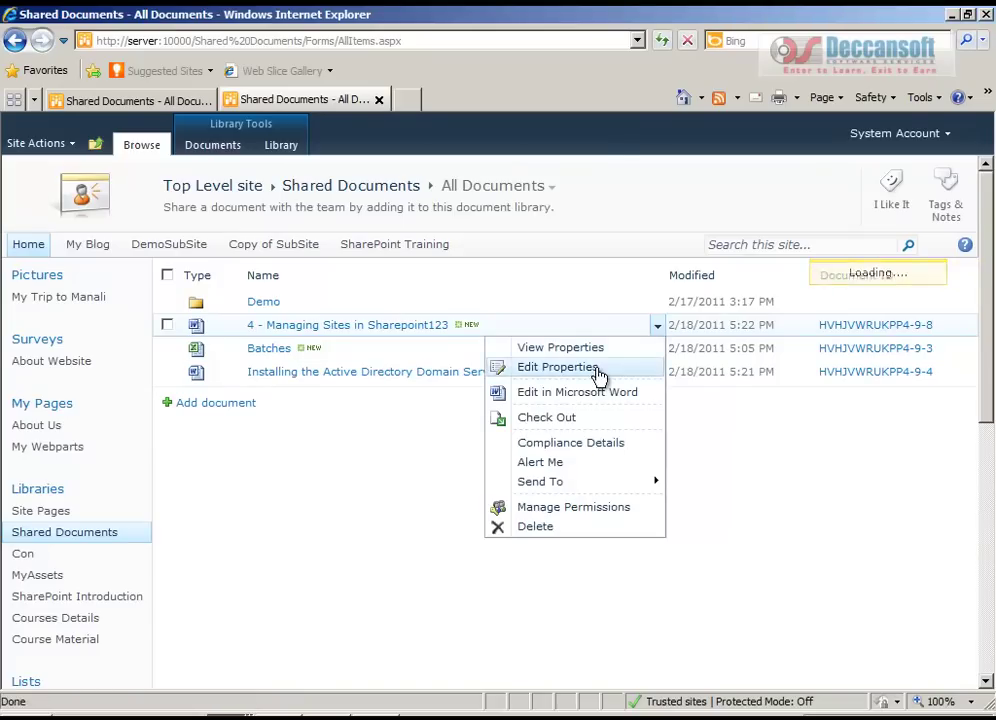
click(598, 369)
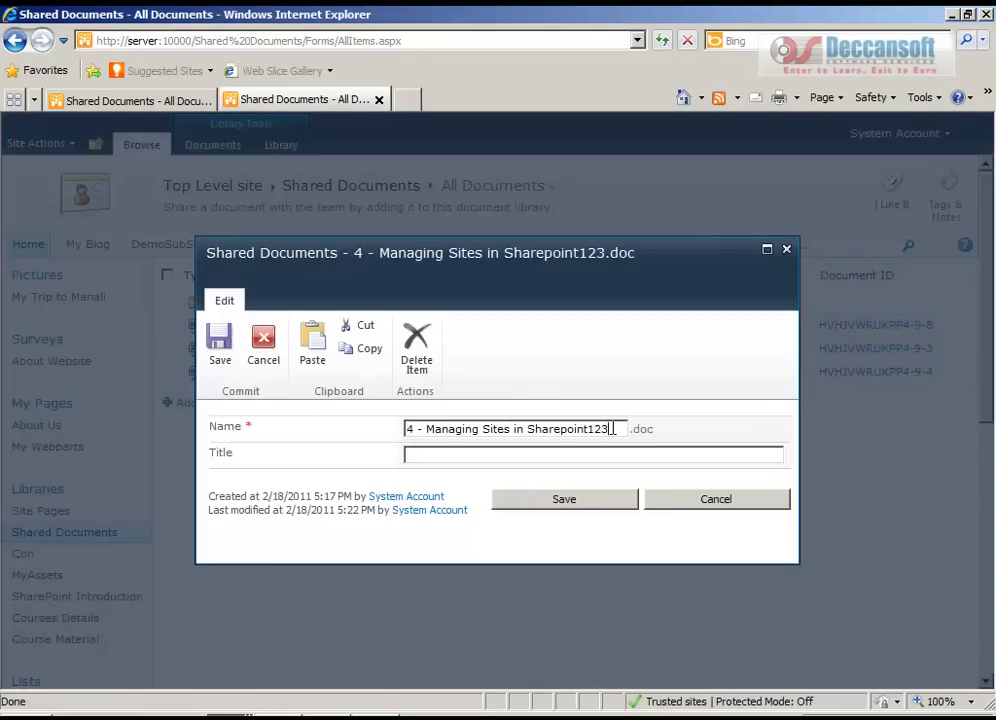
key(BackSpace)
click(571, 505)
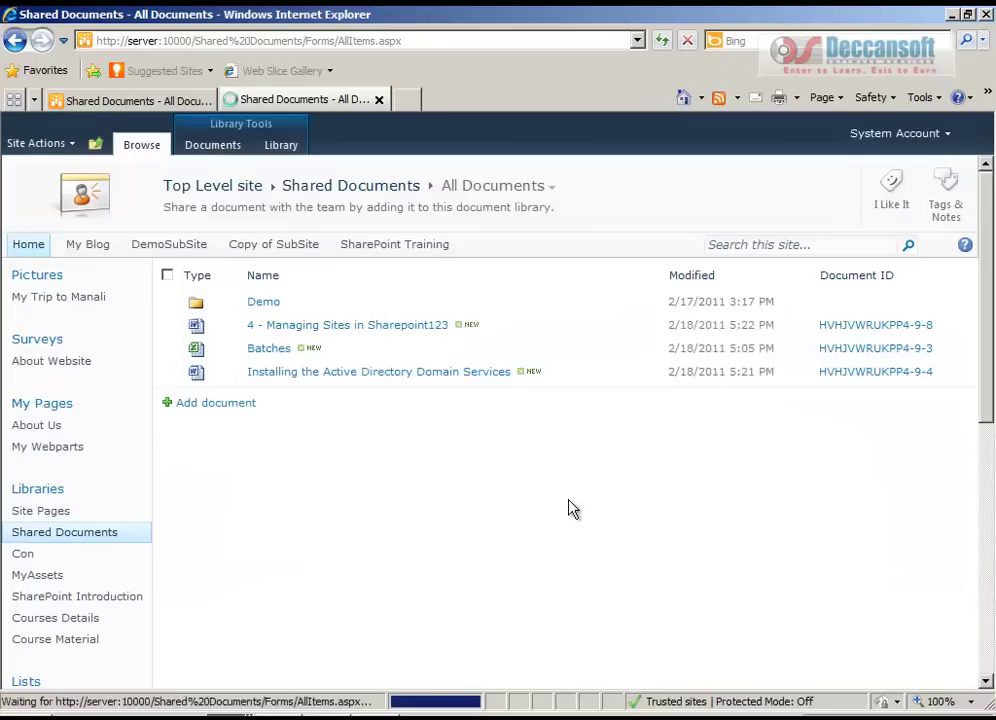
- Copy the renamed document's Document ID link address from its properties and paste it on a new line in Notepad for comparison
right_click(829, 327)
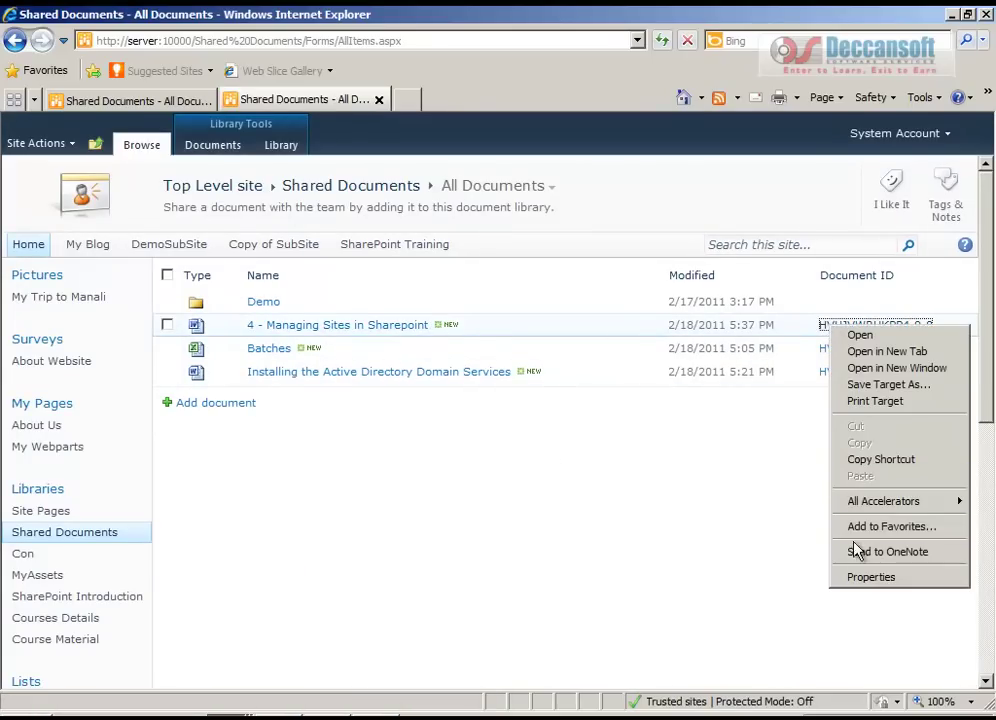
click(856, 576)
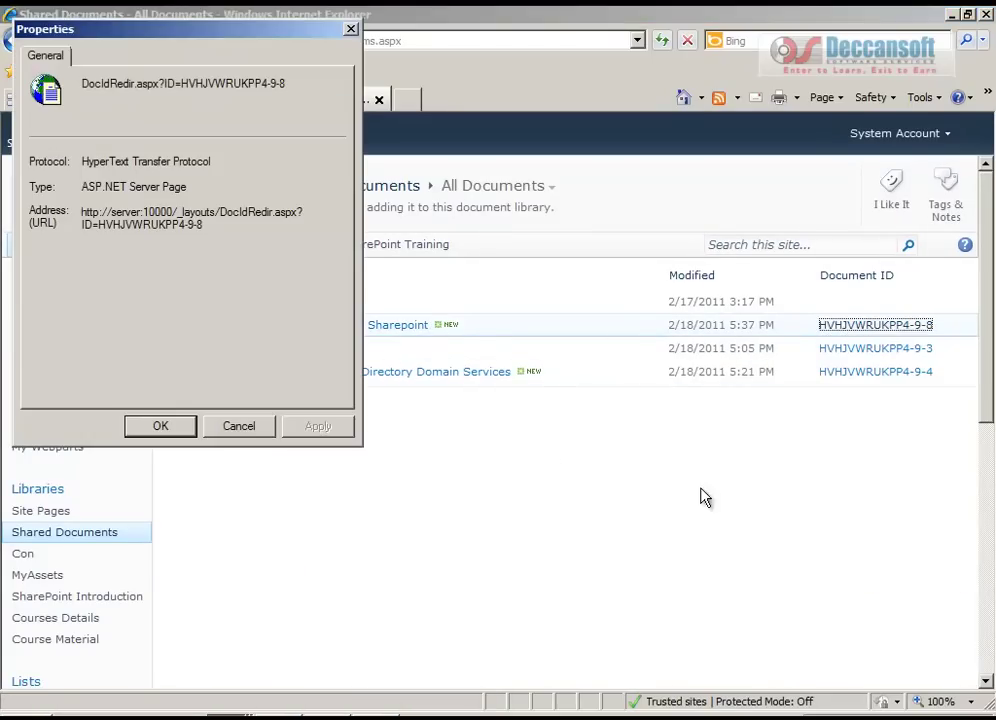
double_click(205, 225)
right_click(185, 226)
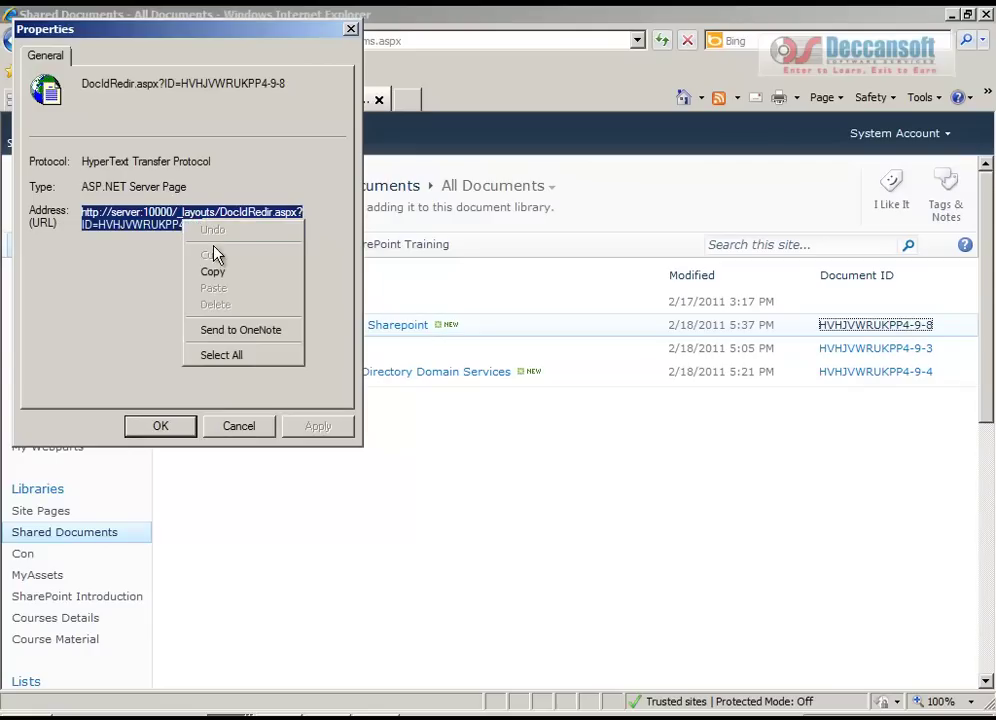
click(214, 271)
click(262, 427)
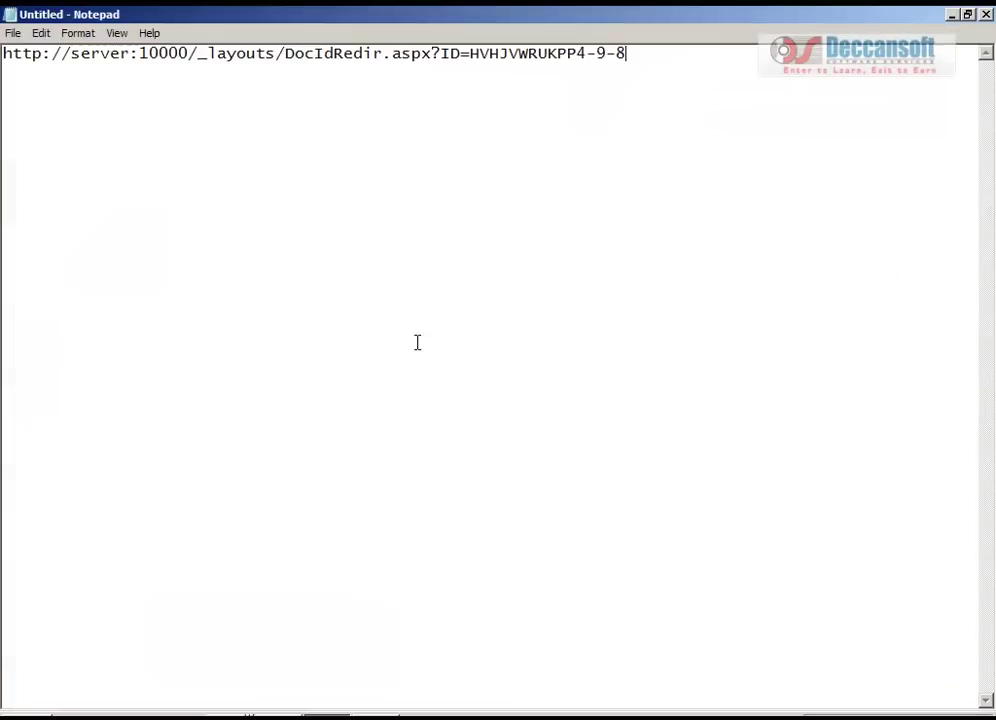
key(Return)
key(ctrl+v)
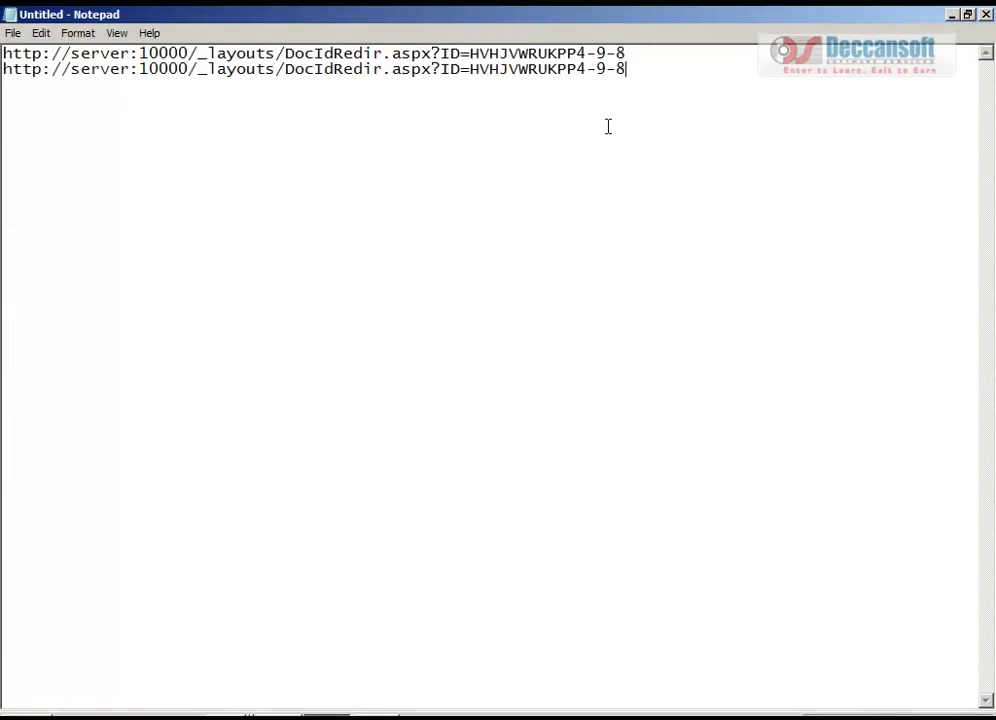
- Open the Document ID address from Notepad in a new browser tab, cancel the file download, and close the tab
drag(626, 69, 5, 80)
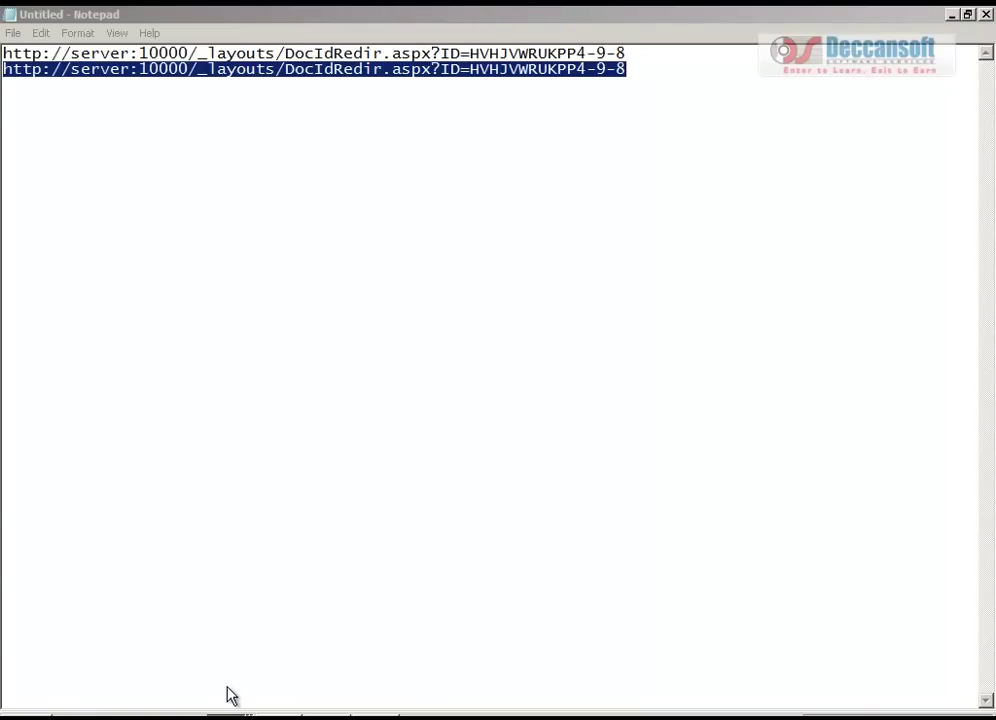
click(231, 696)
click(401, 99)
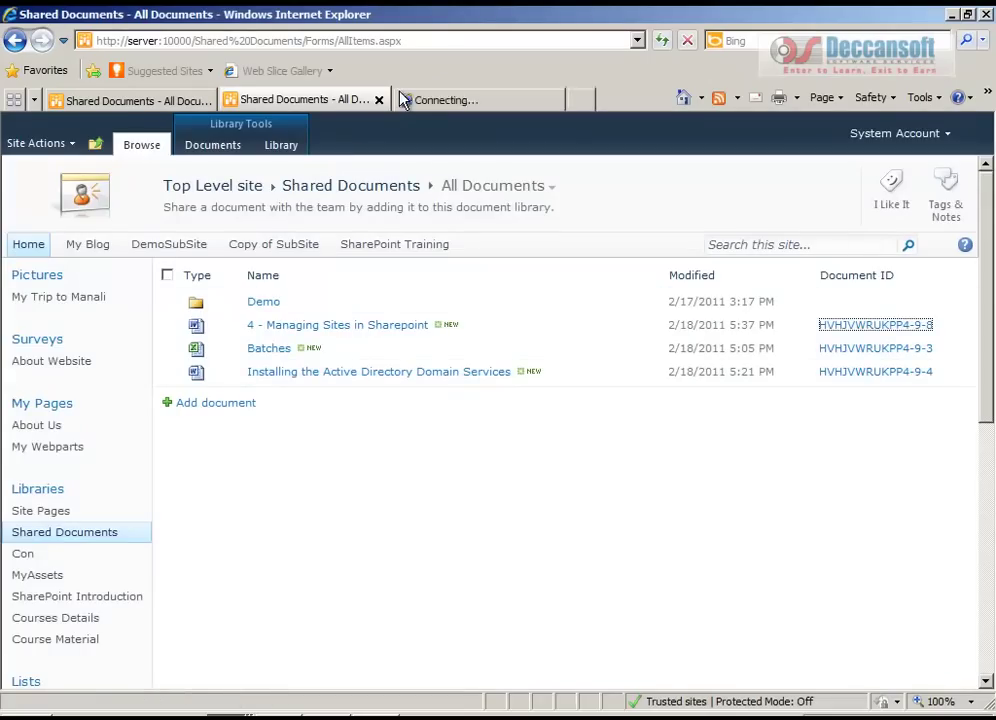
key(ctrl+v)
key(Return)
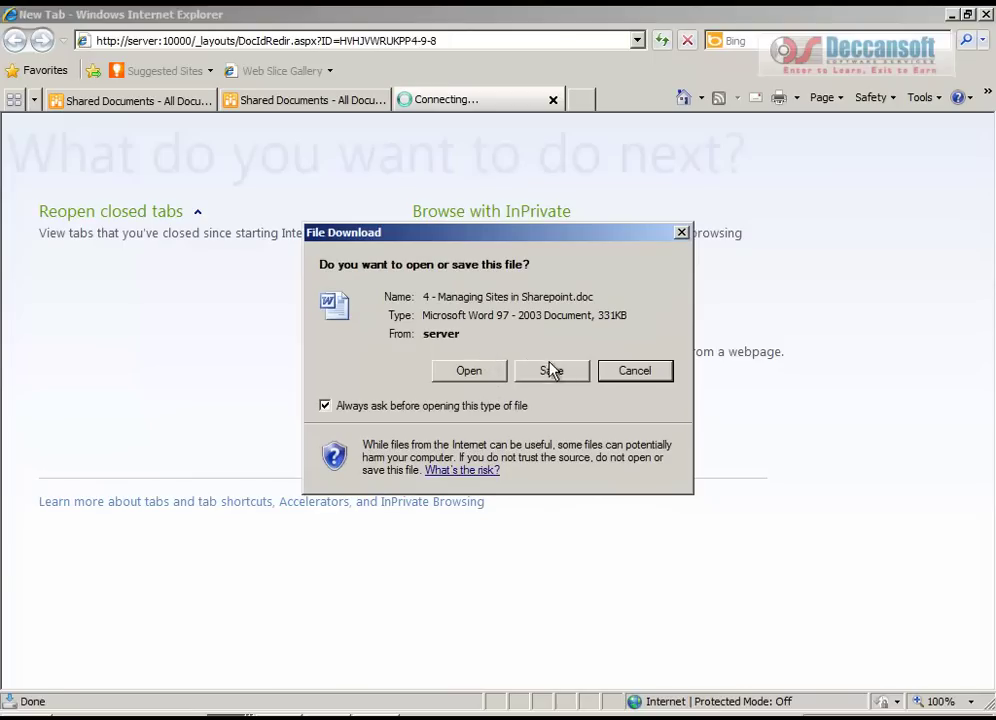
click(648, 377)
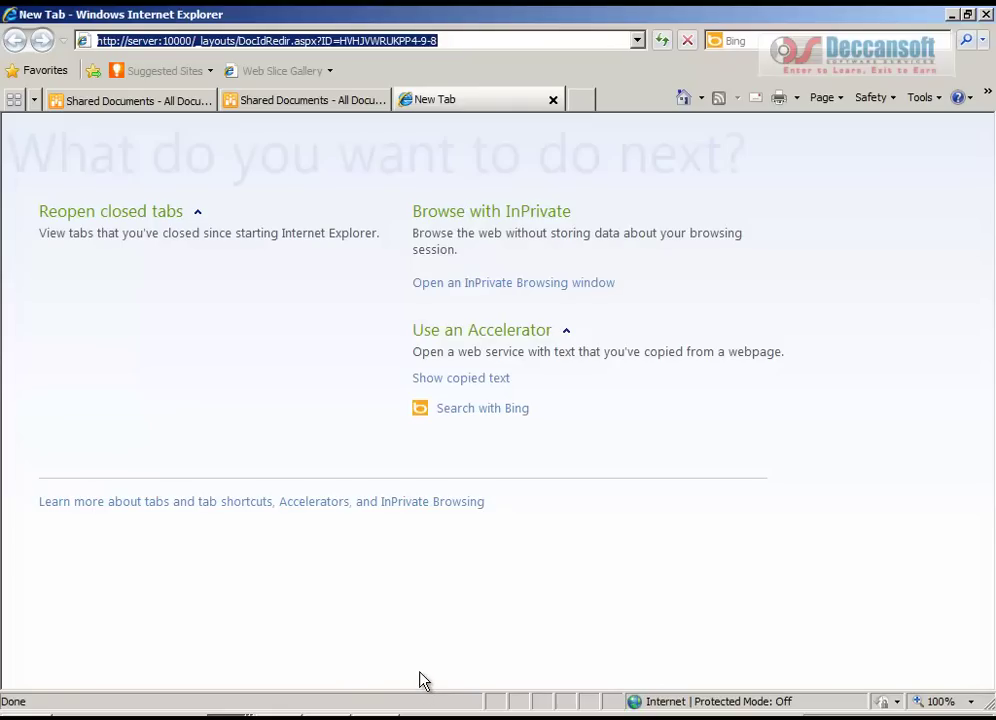
click(553, 101)
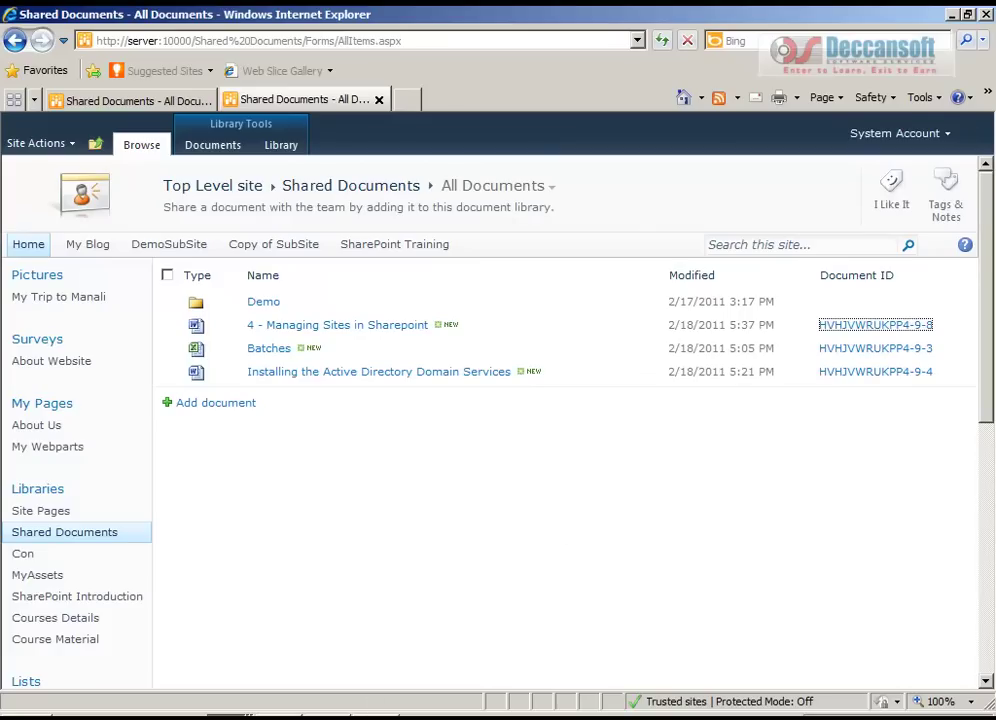
- Switch to the Word notes and review the Document ID Service and IDs section through adding the ID to a library
key(alt+Tab)
scroll(375, 380, up, 5)
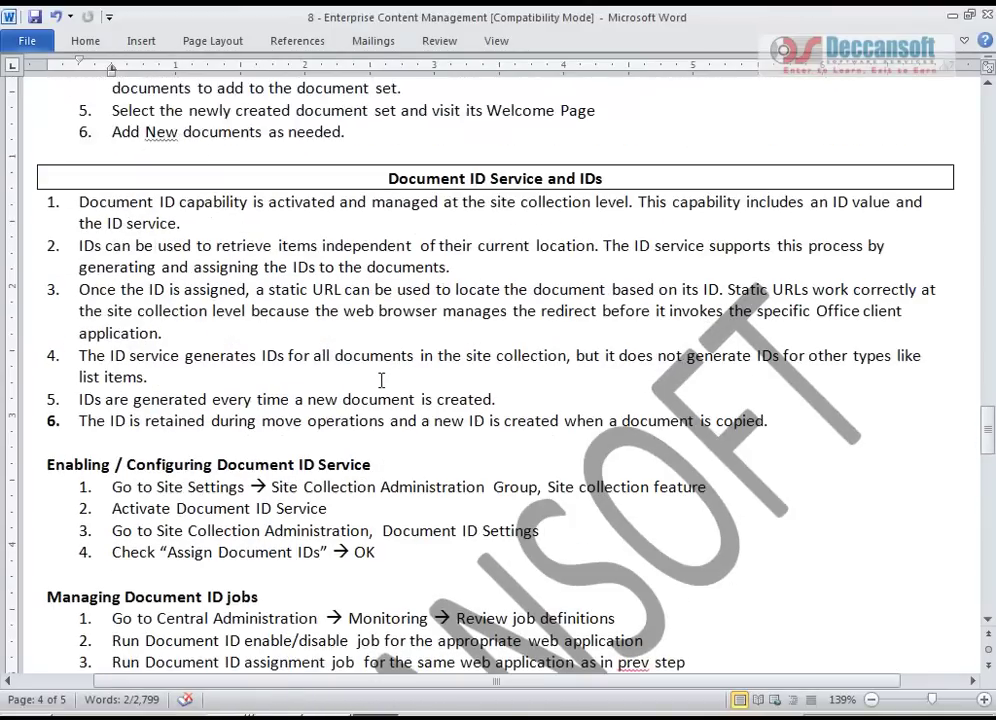
scroll(381, 380, down, 1)
scroll(381, 380, down, 1)
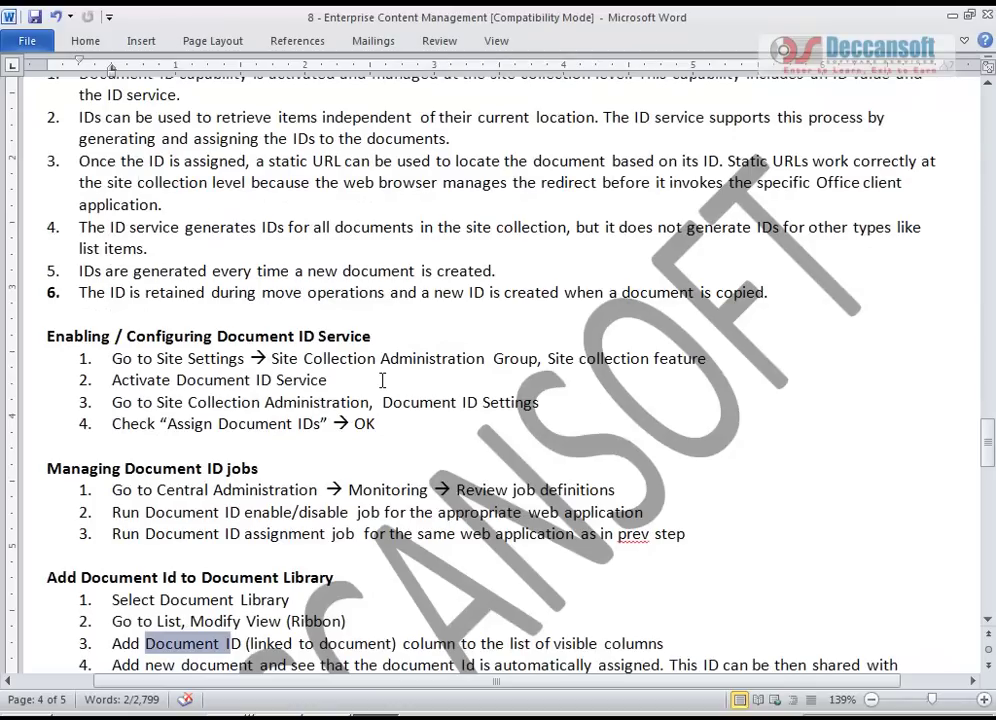
scroll(382, 380, down, 1)
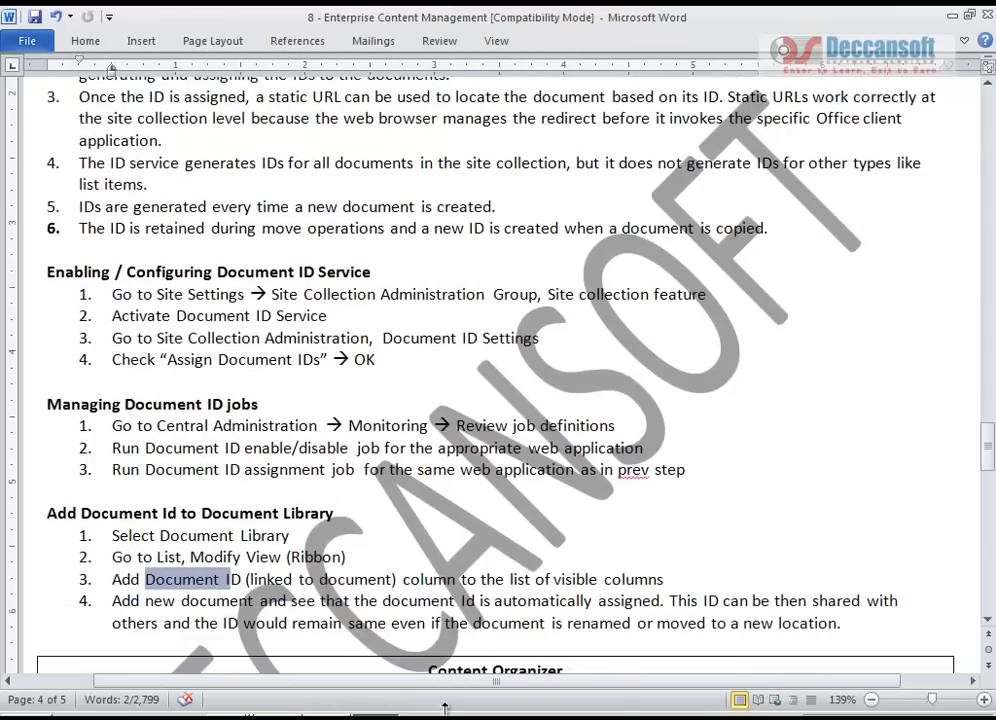